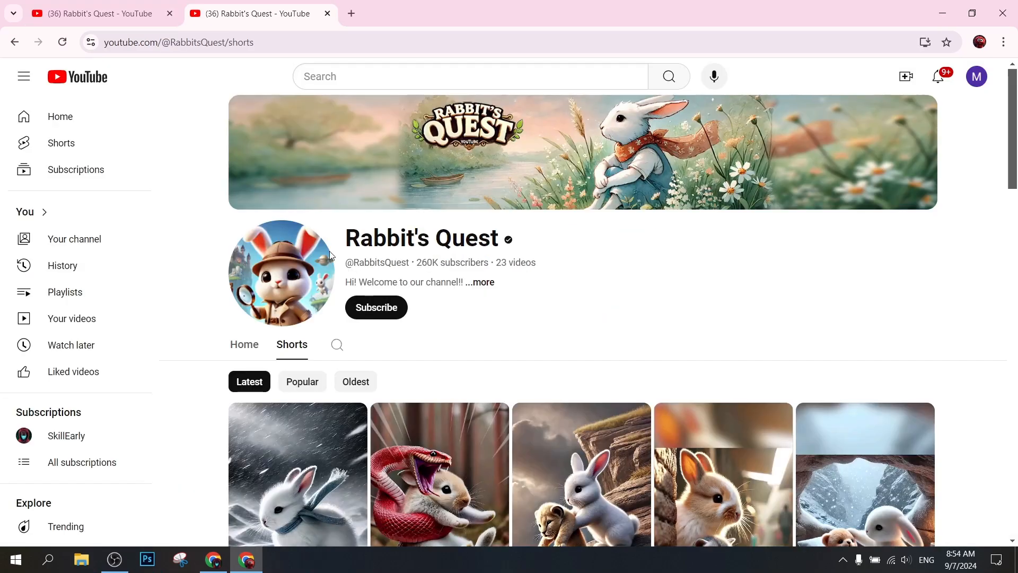
Sort the Rabbit's Quest channel's Shorts by Popular.
scroll(318, 244, down, 4)
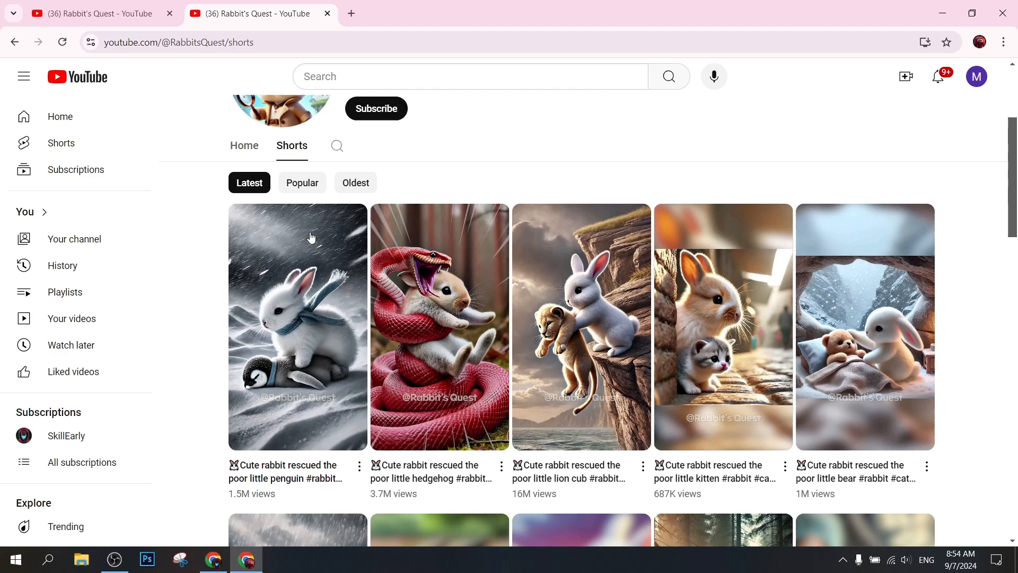
click(303, 183)
scroll(264, 369, down, 1)
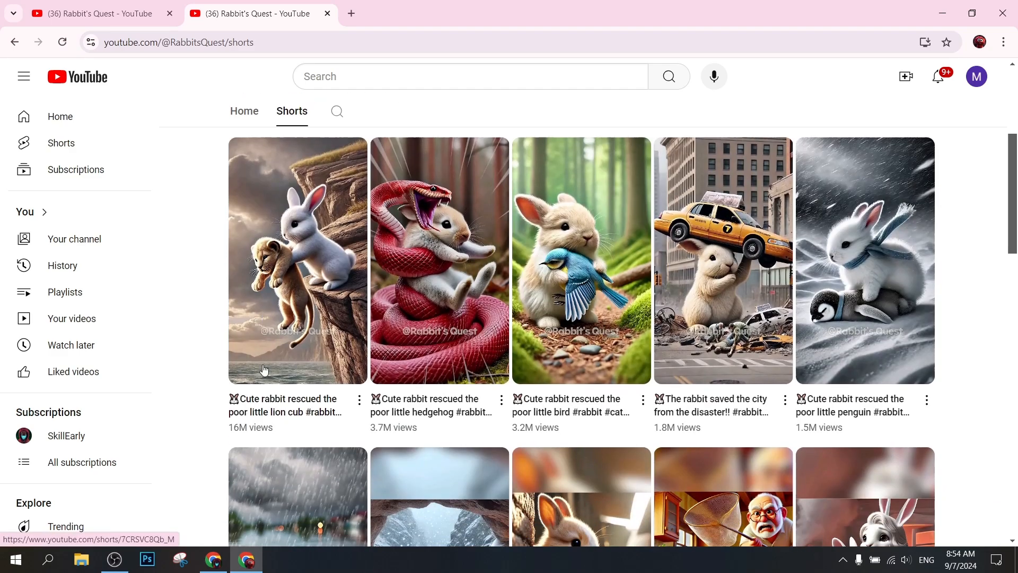
Look through the channel's whole list of Shorts, checking thumbnails, titles and view counts.
scroll(264, 369, down, 2)
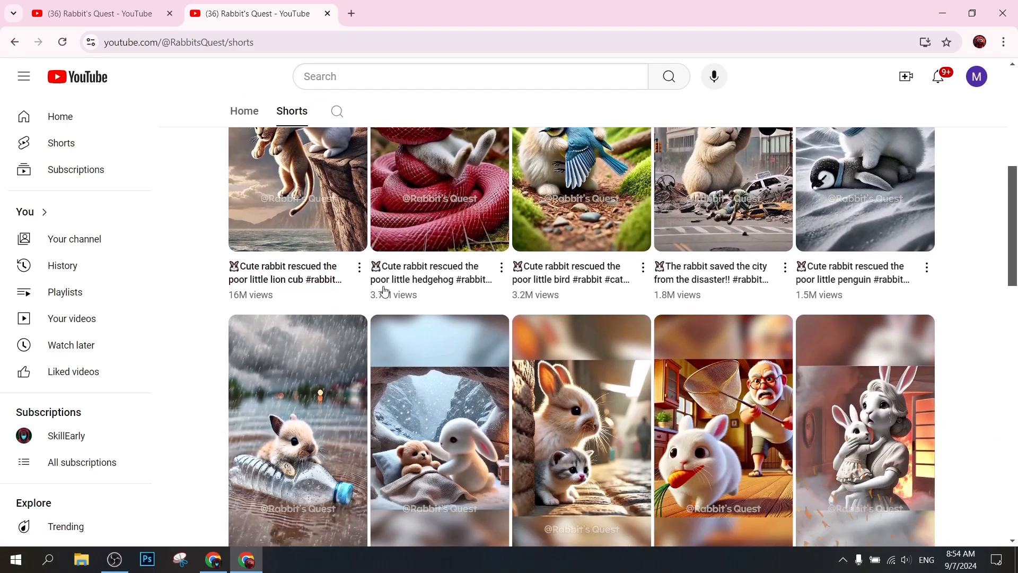
scroll(533, 291, down, 2)
scroll(703, 248, up, 3)
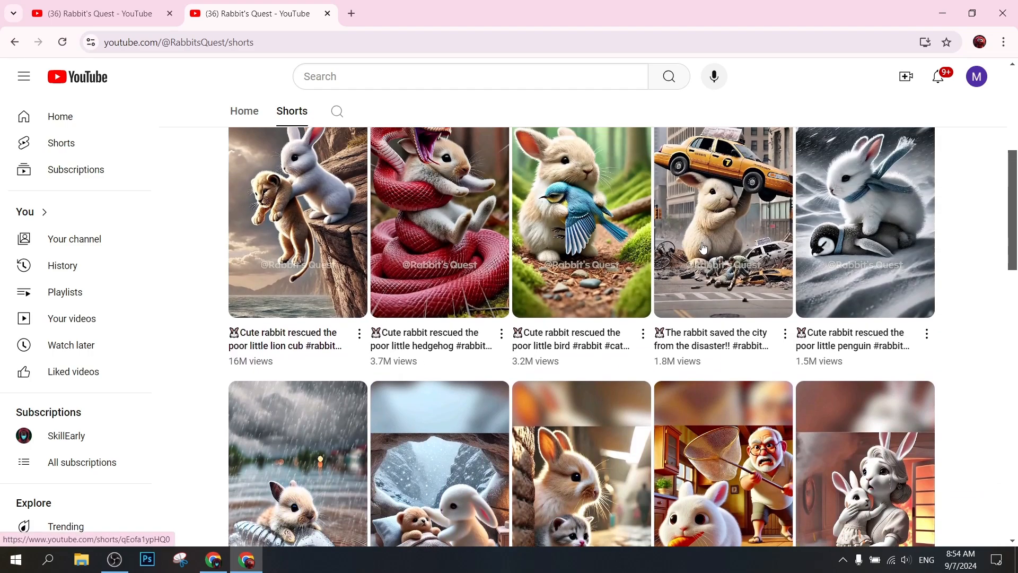
scroll(764, 293, down, 4)
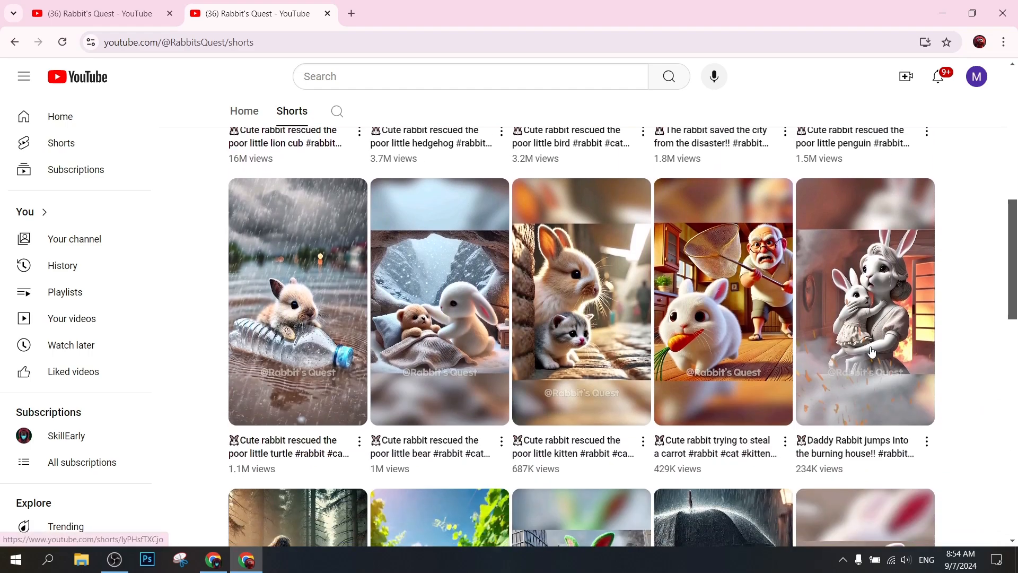
scroll(298, 309, down, 4)
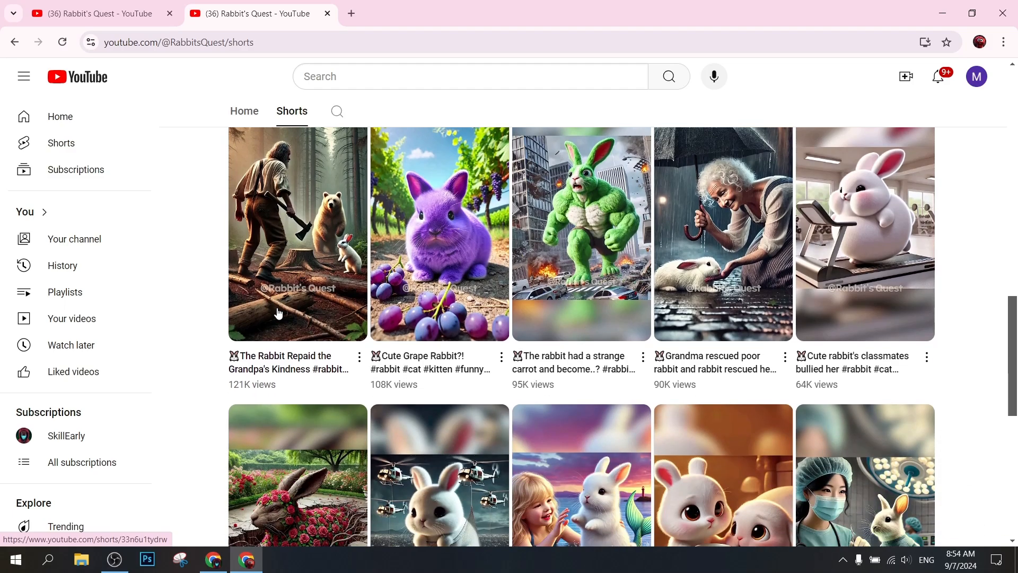
scroll(794, 328, down, 5)
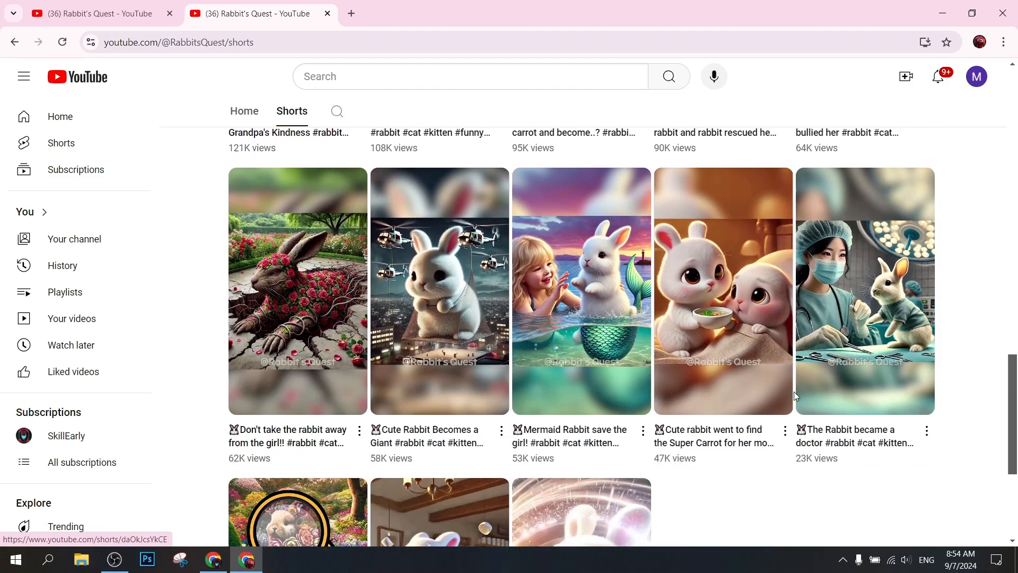
scroll(636, 377, down, 2)
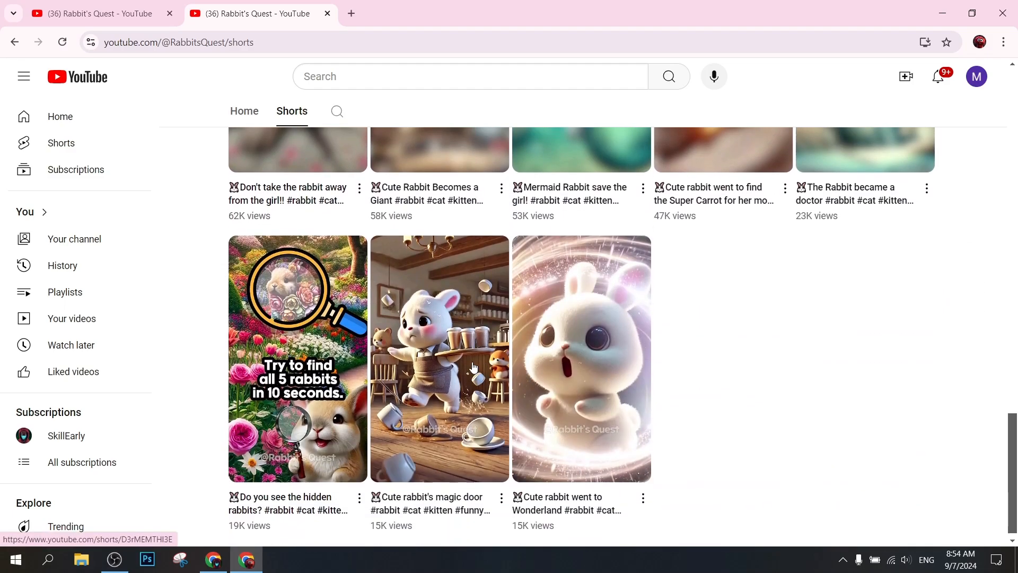
Return to the channel header, review the channel's About details and close them.
scroll(470, 363, up, 8)
scroll(470, 363, up, 10)
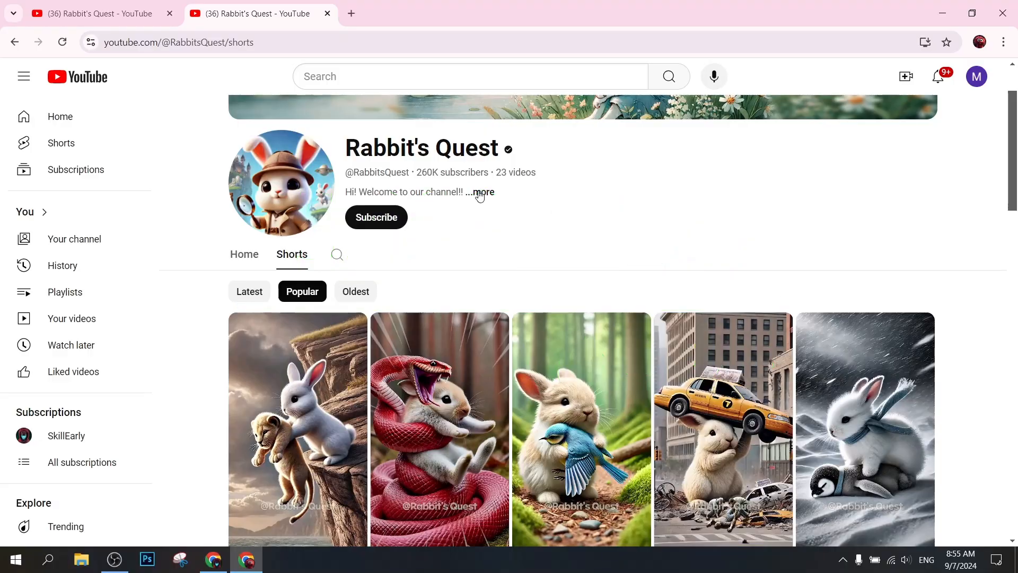
click(481, 192)
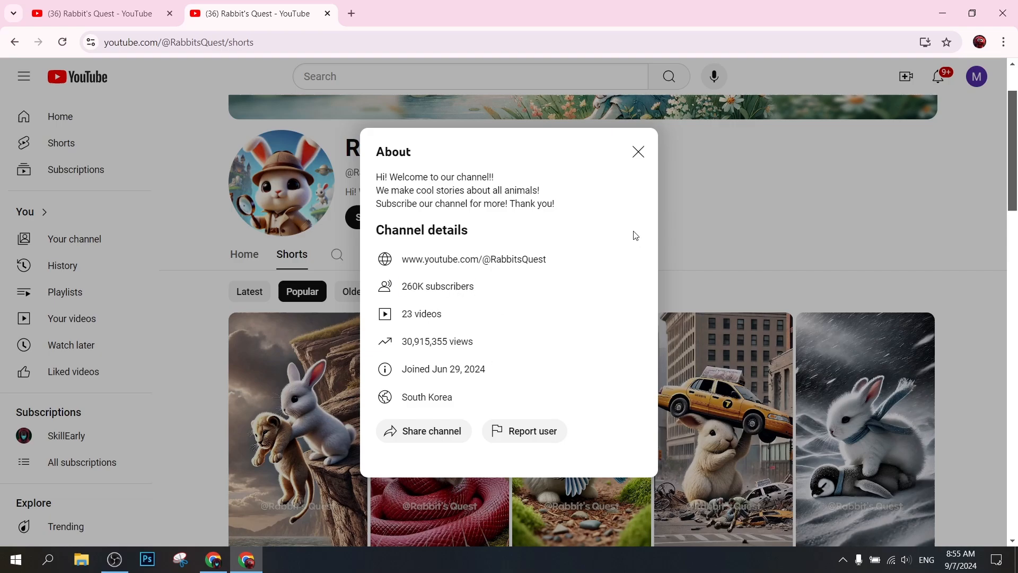
click(639, 152)
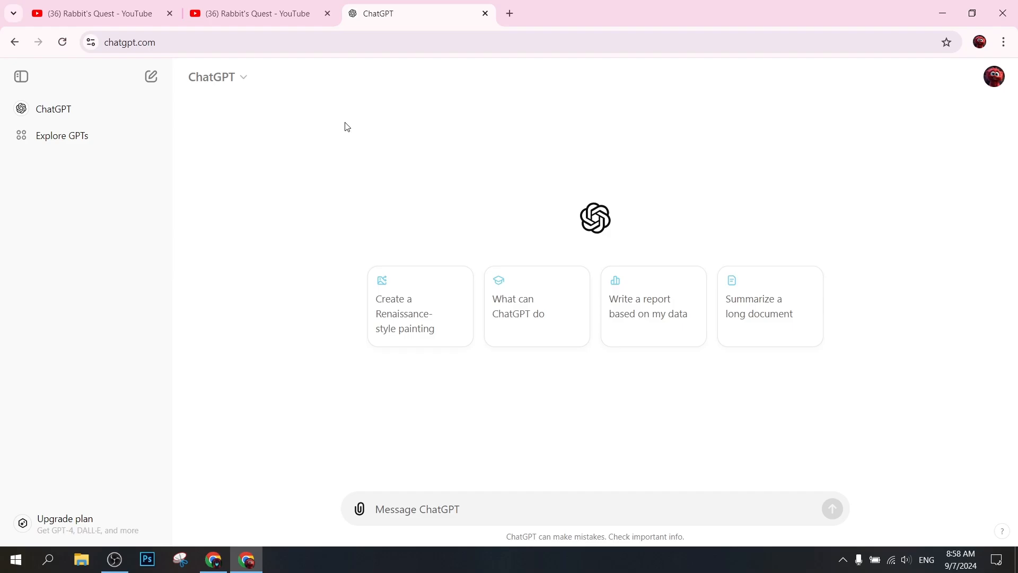
Snip the thumbnail of the rabbit rescuing the lion cub and save it as the PNG file Capture in Downloads.
click(238, 6)
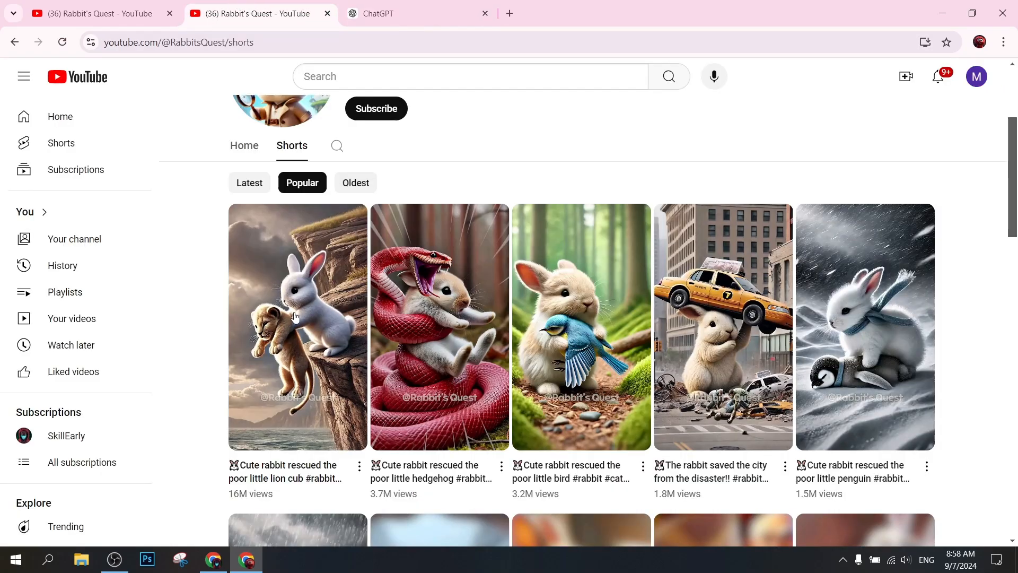
scroll(296, 317, up, 3)
scroll(282, 265, down, 3)
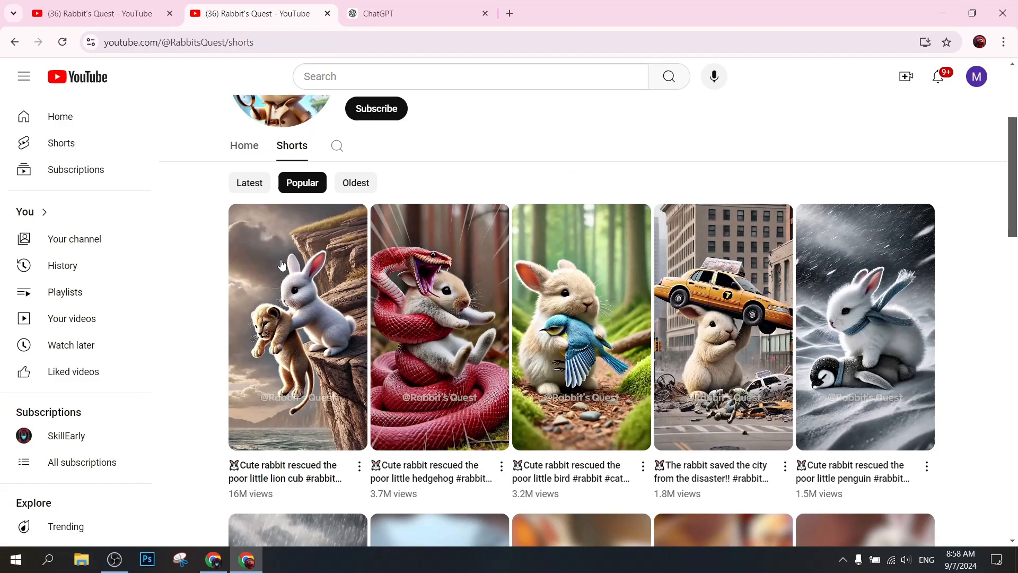
click(182, 557)
click(443, 161)
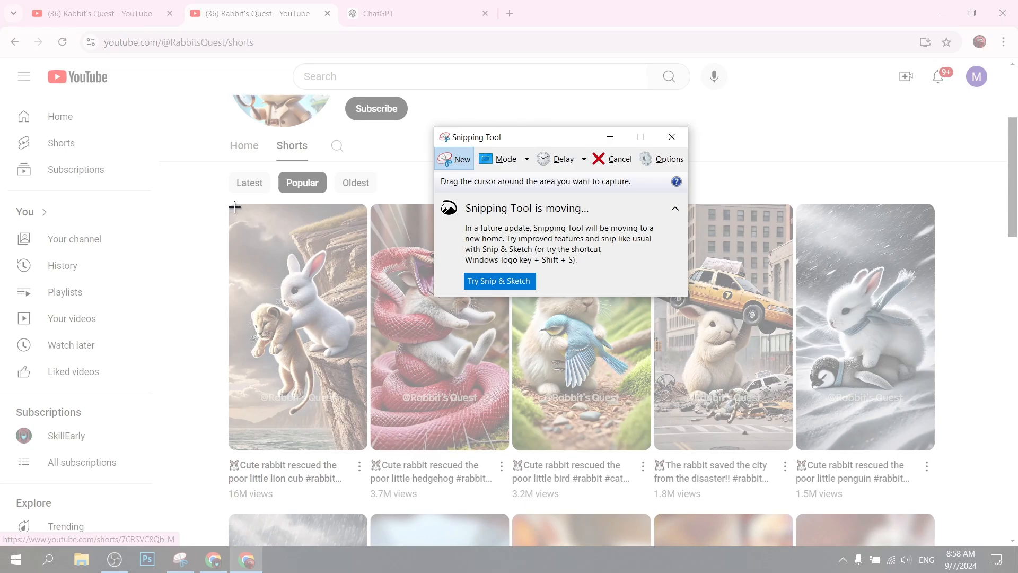
drag(235, 207, 364, 447)
right_click(331, 290)
click(352, 321)
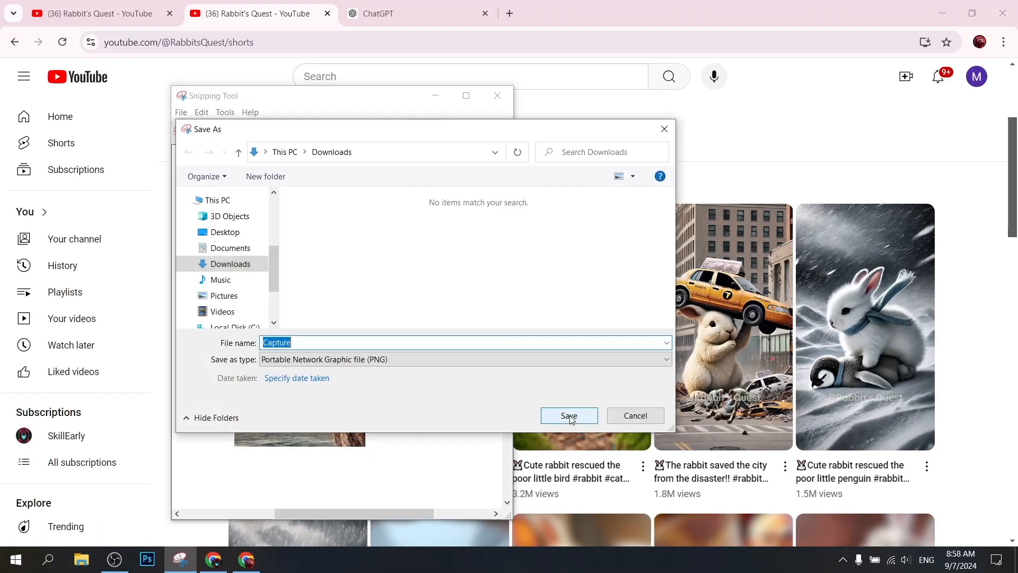
click(569, 417)
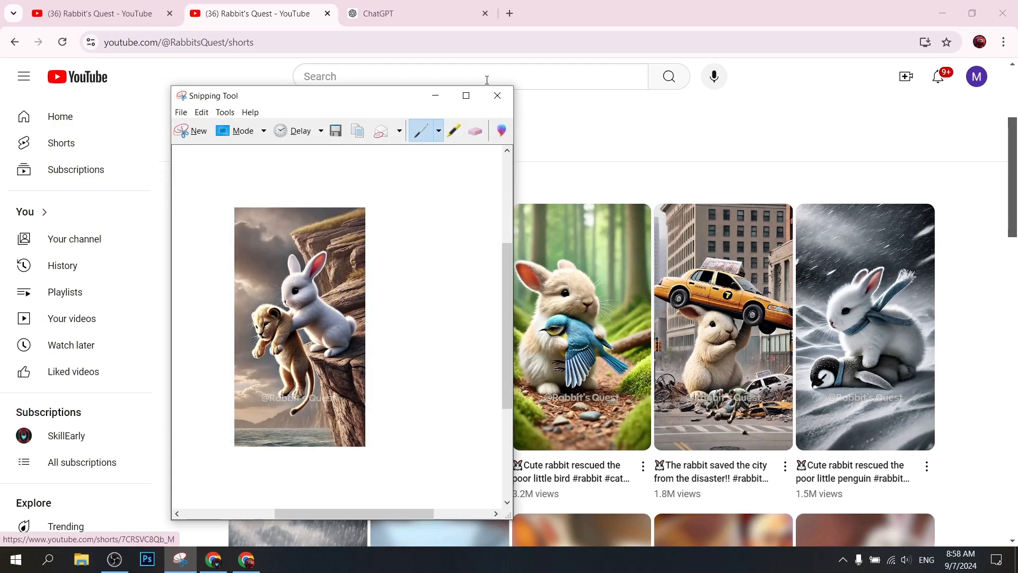
click(497, 95)
Snip the thumbnail of the rabbit coiled by the red snake and save it as a PNG in Downloads.
right_click(460, 345)
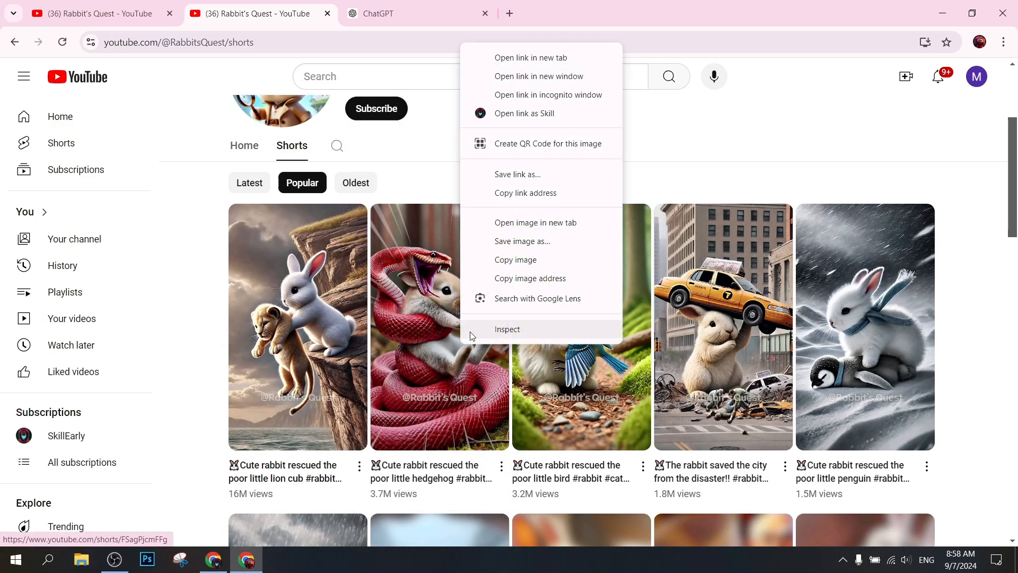
click(512, 192)
click(180, 560)
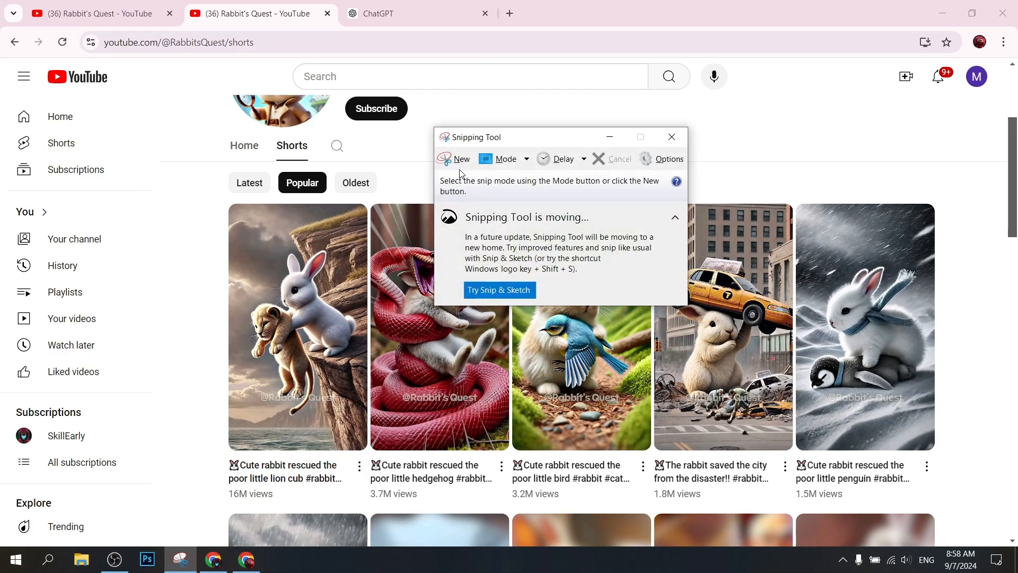
click(458, 158)
drag(372, 207, 509, 448)
right_click(478, 329)
click(510, 361)
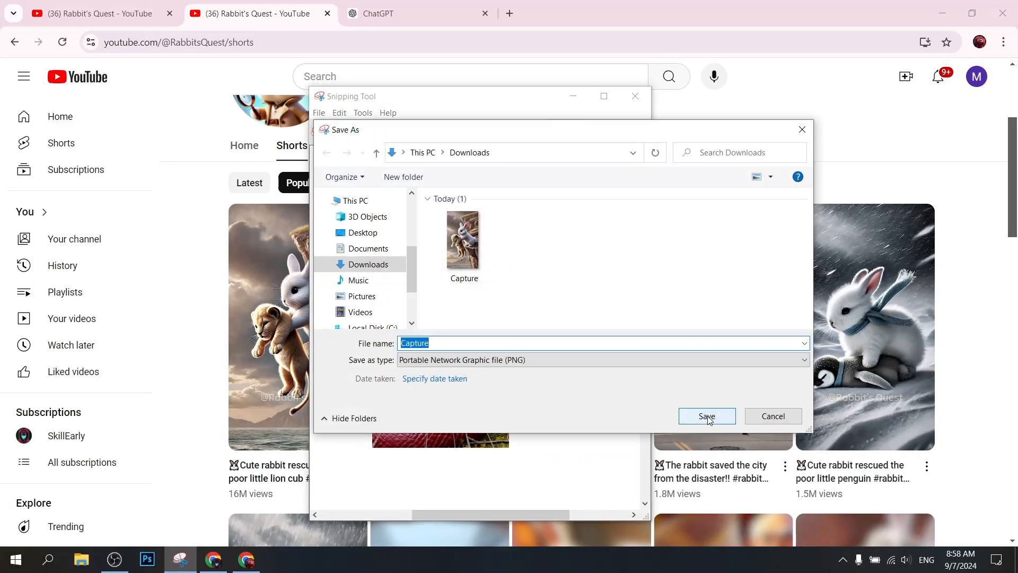
click(707, 416)
click(636, 96)
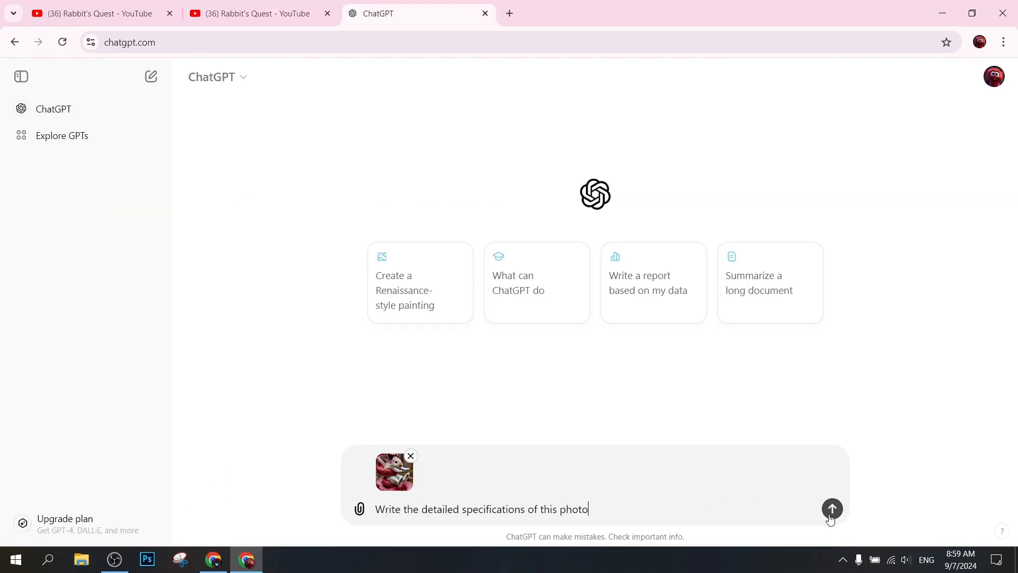
In ChatGPT, submit the snake photo and the lion cub photo, each with the prompt "Write the detailed specifications of this photo".
click(832, 510)
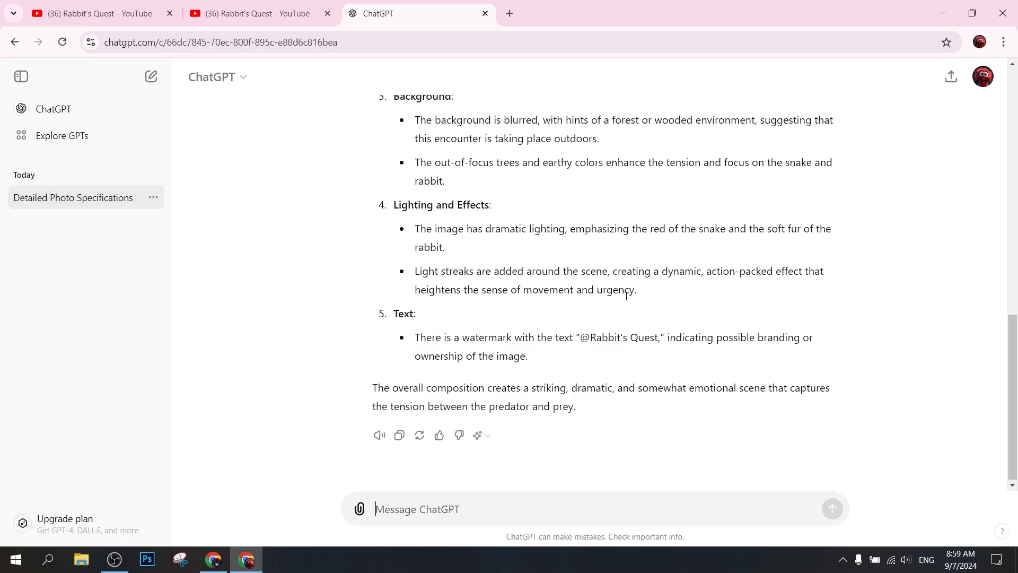
click(359, 508)
double_click(293, 165)
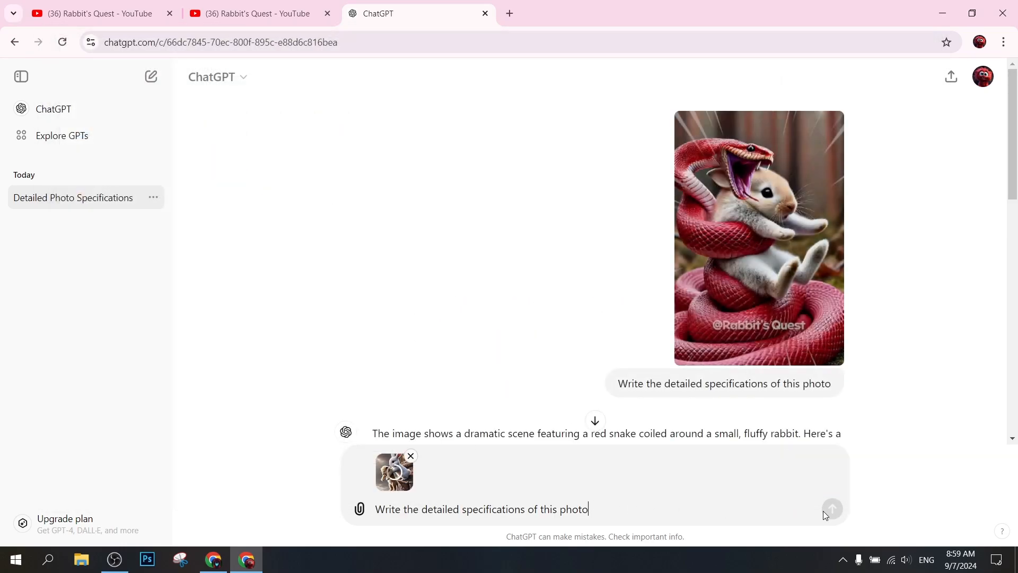
click(832, 509)
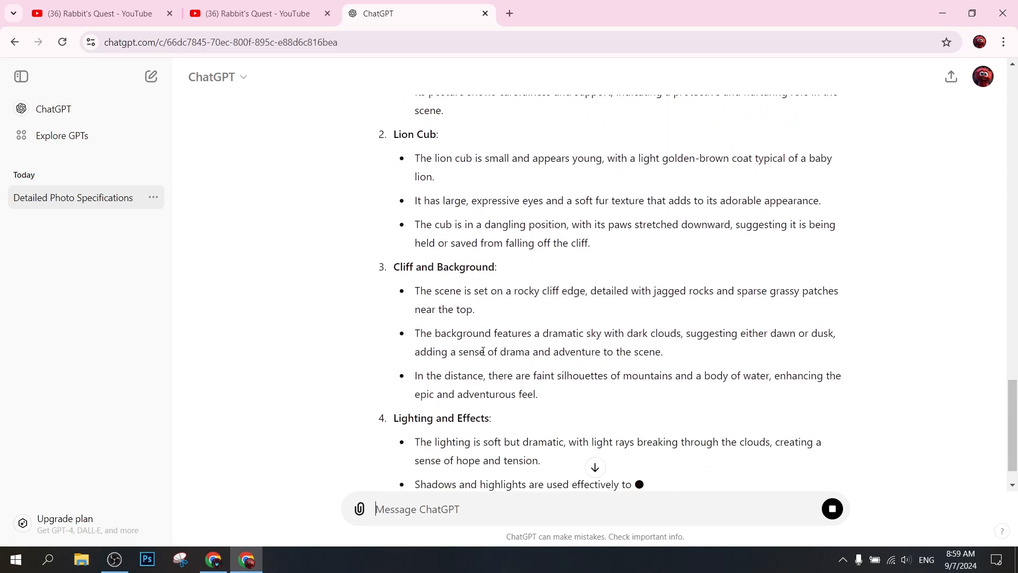
Send the follow-up prompt "Go ahead, I swear, make your own 10 different specifications".
text(Go ahead, I swear, make your own 10 different specifications)
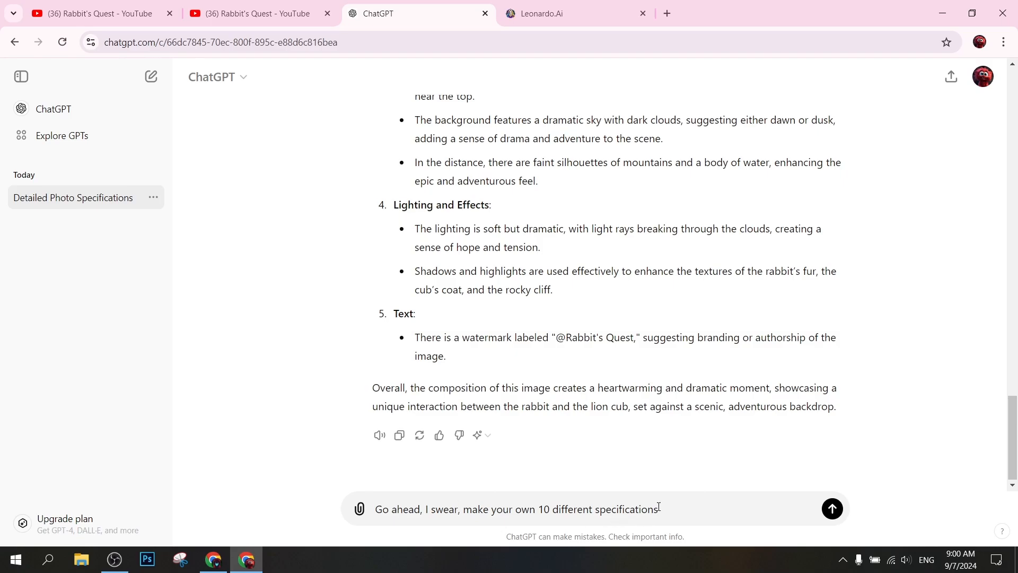
drag(659, 506, 366, 517)
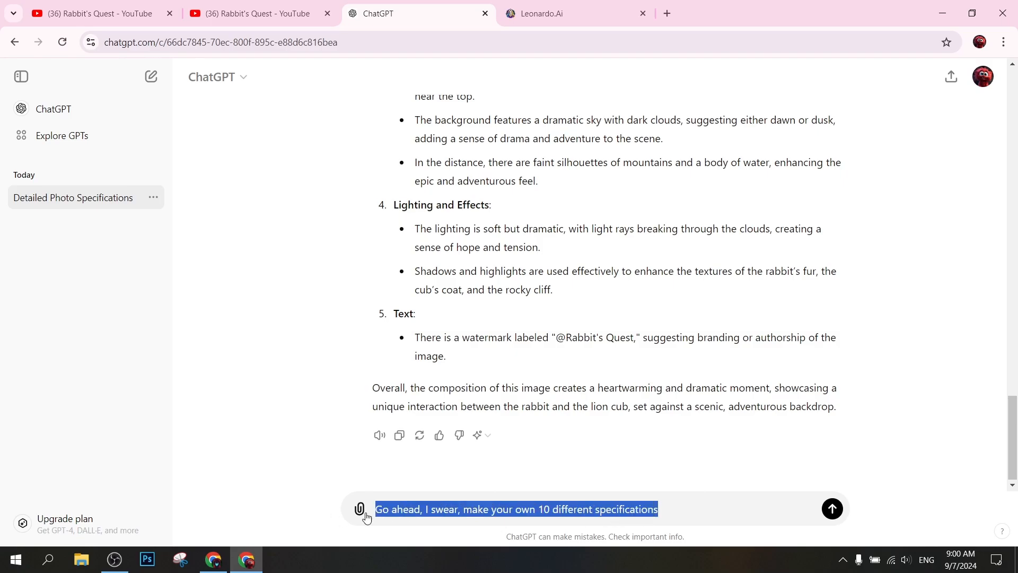
click(832, 509)
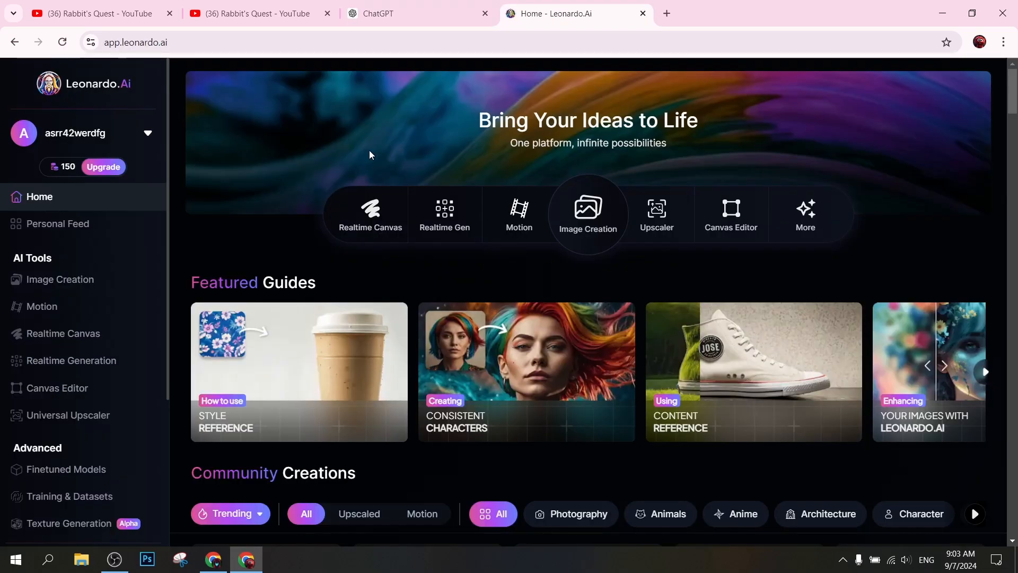
Open Image Creation in Leonardo.Ai and choose the Anime preset.
click(575, 224)
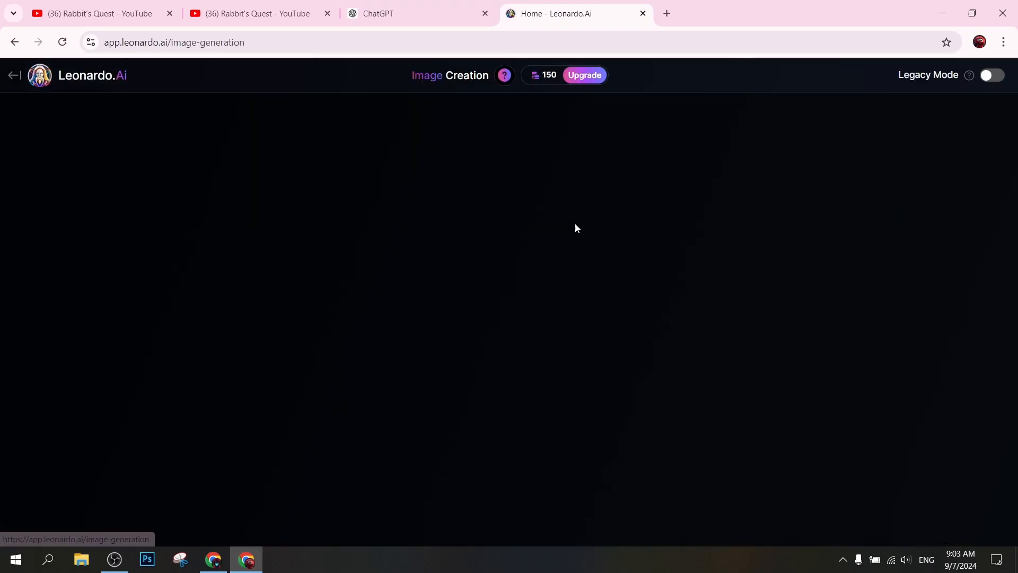
click(122, 152)
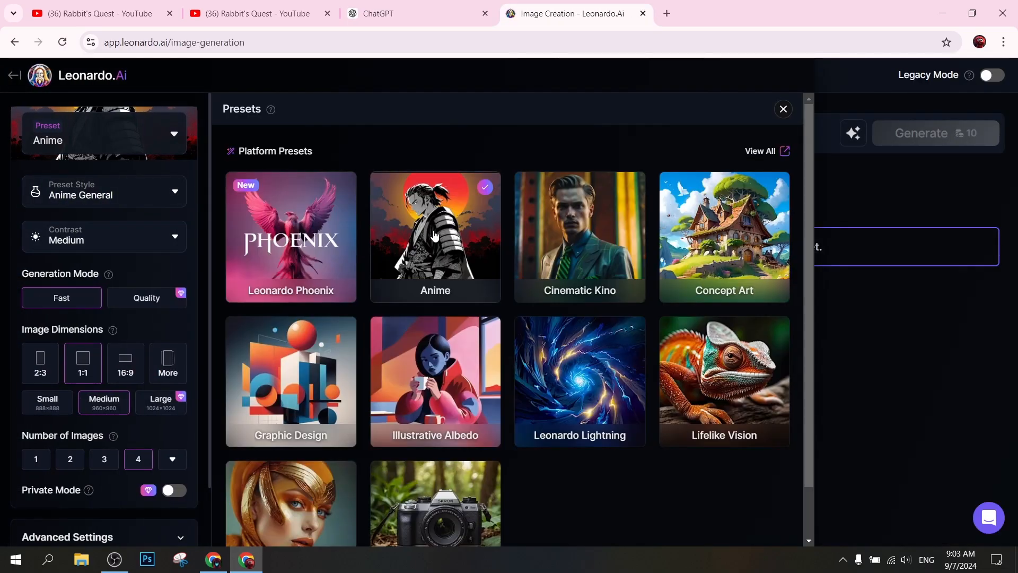
click(784, 114)
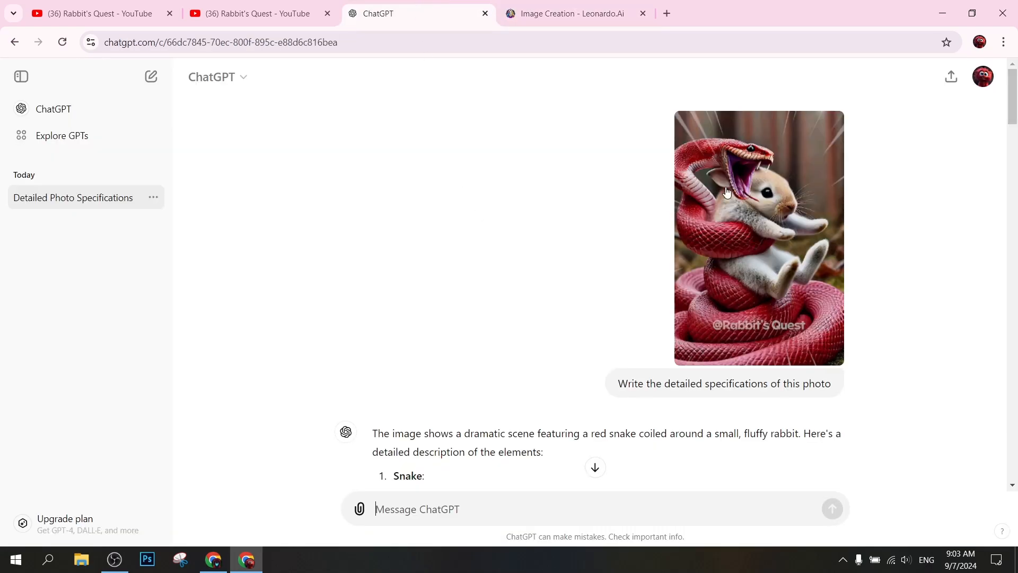
Copy ChatGPT's snake photo description from Snake through Lighting and Effects into the Leonardo.Ai image prompt.
scroll(727, 192, down, 5)
drag(395, 207, 701, 398)
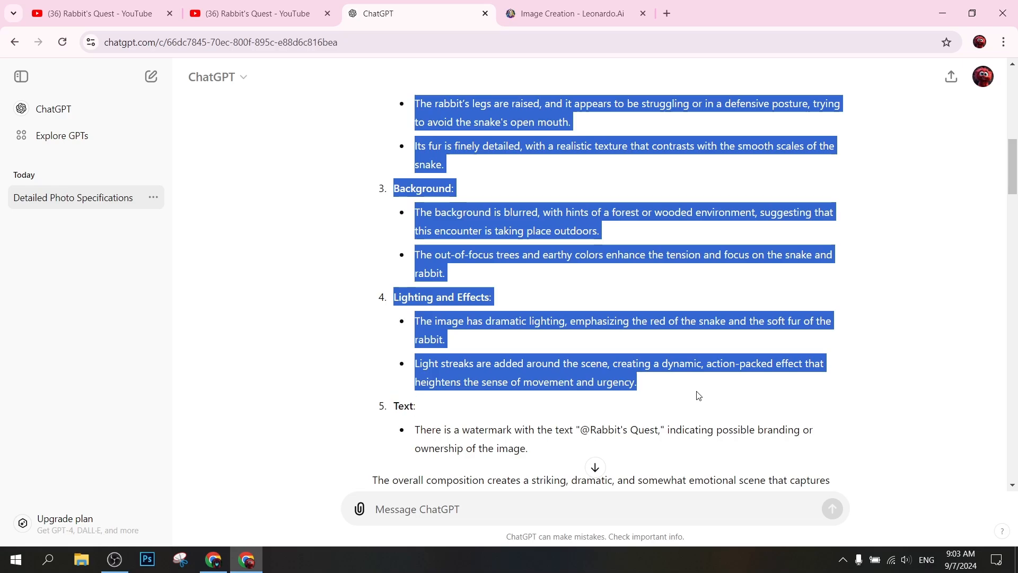
key(ctrl+c)
key(ctrl+Tab)
key(ctrl+v)
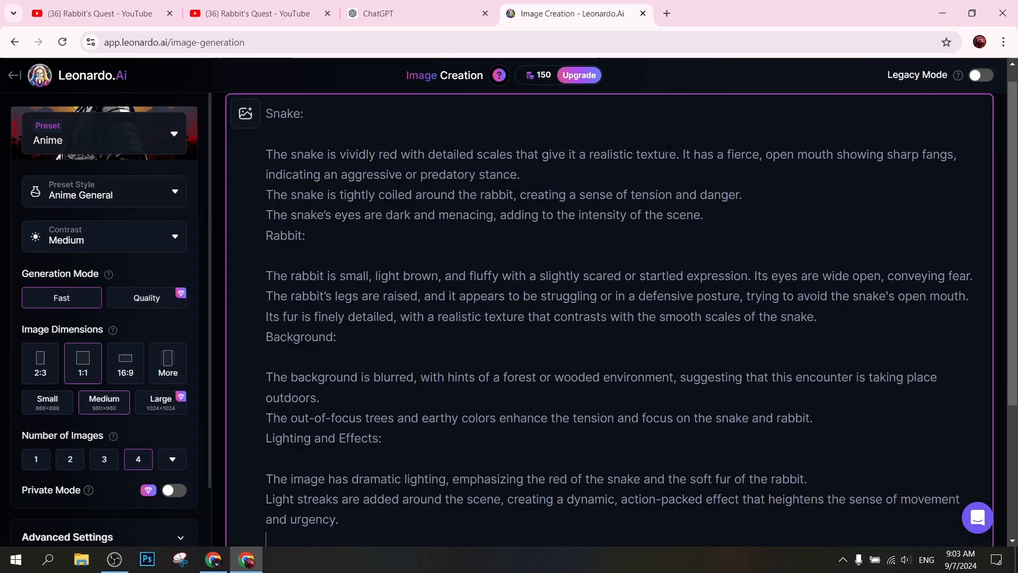
Set the image aspect ratio to 9:16 and generate the images from the snake and rabbit description.
click(180, 372)
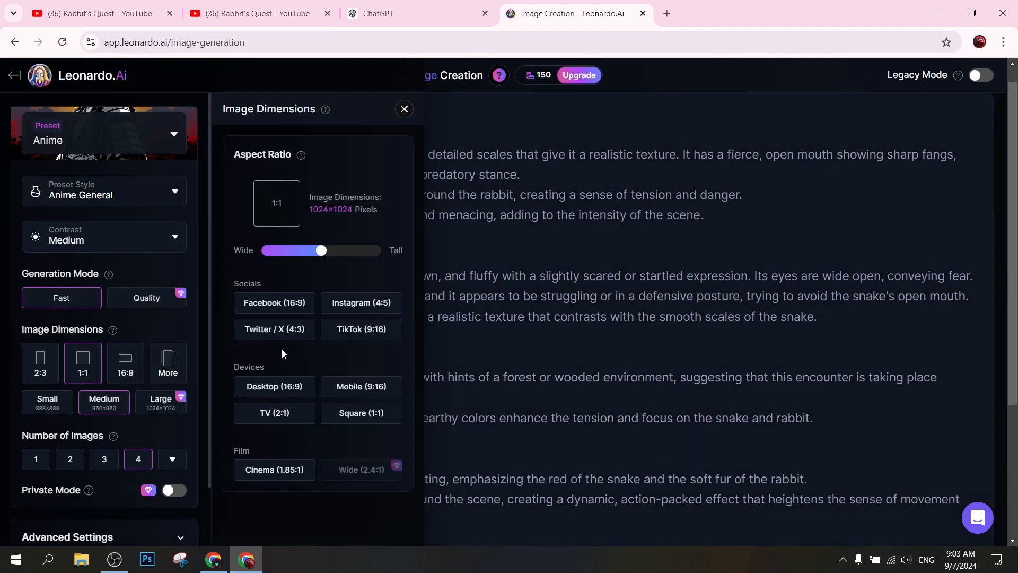
click(345, 251)
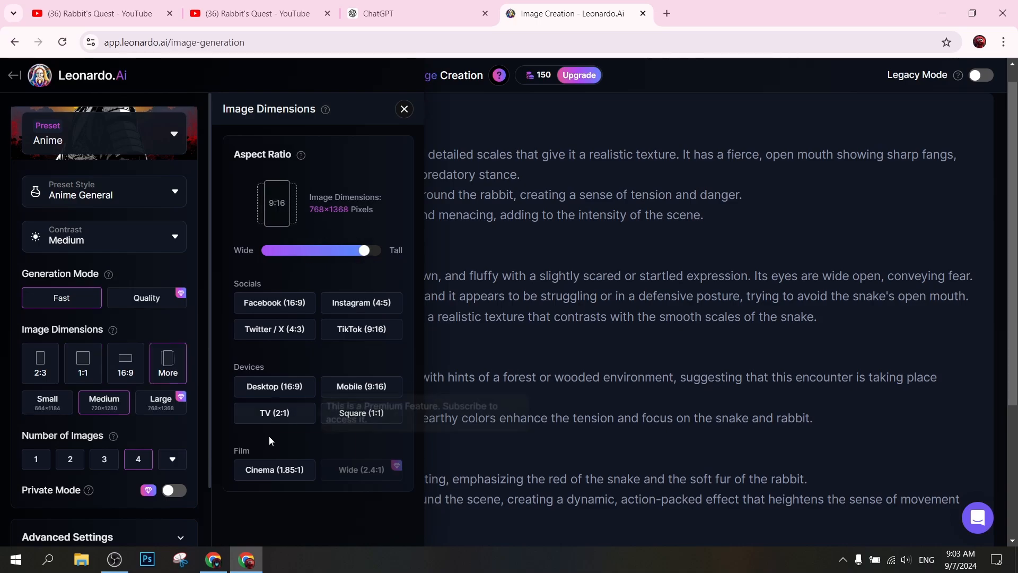
click(404, 109)
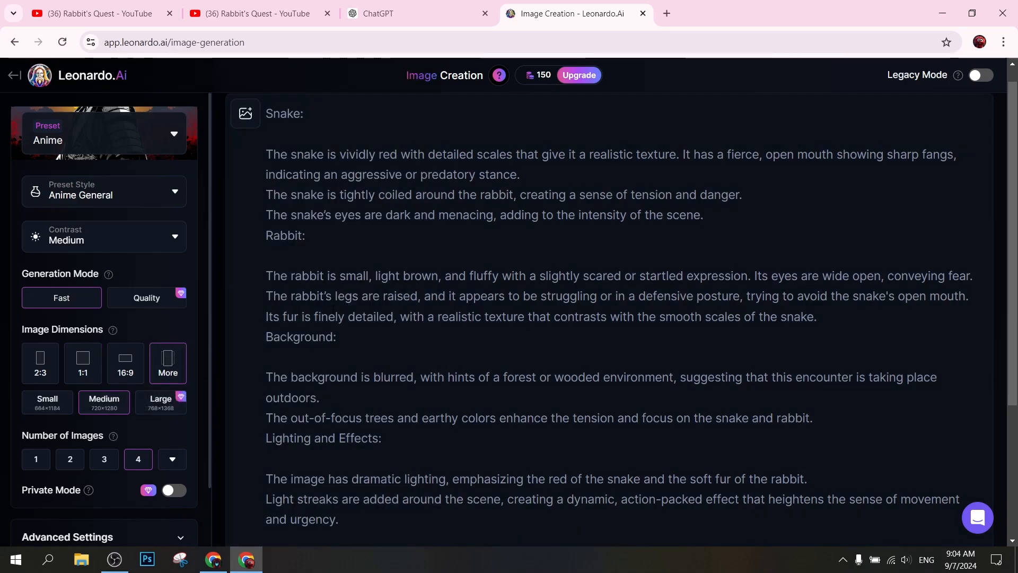
scroll(922, 379, down, 4)
click(923, 378)
Copy ChatGPT's rabbit and lion cub description from Rabbit through Background details into the Leonardo.Ai prompt and generate the images.
click(353, 4)
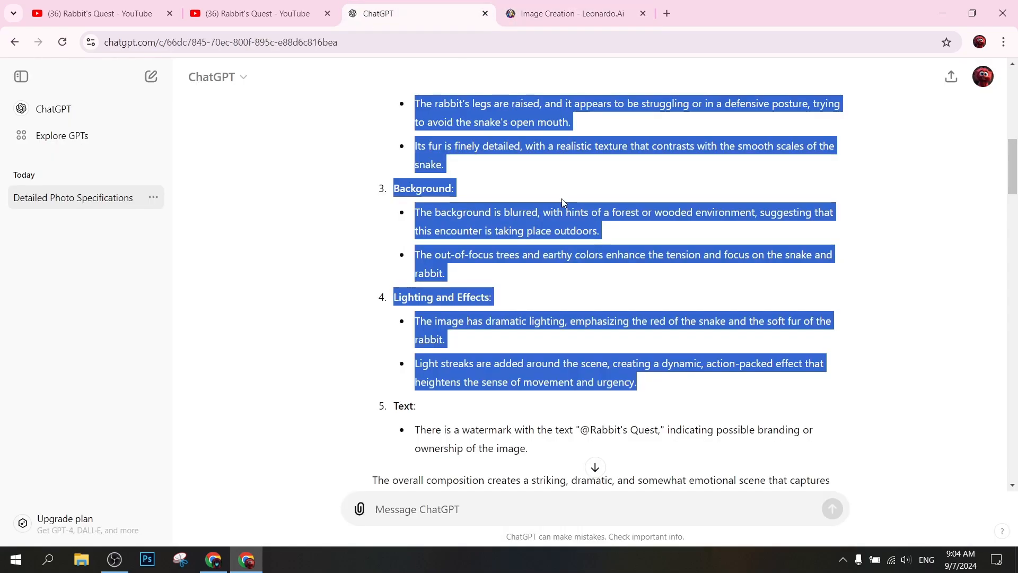
scroll(459, 220, down, 12)
scroll(396, 237, up, 2)
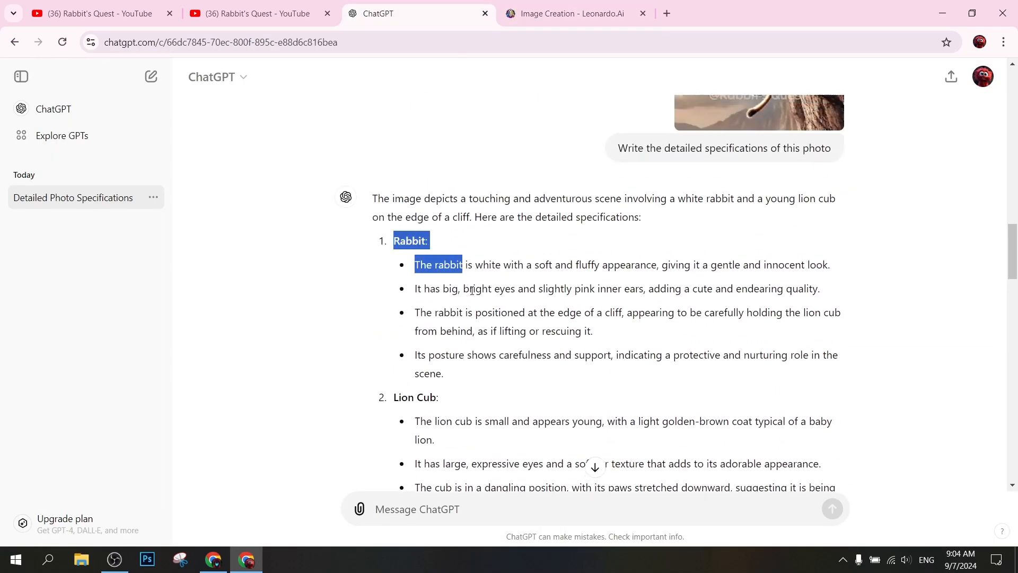
drag(472, 290, 652, 373)
right_click(524, 336)
click(541, 345)
click(535, 4)
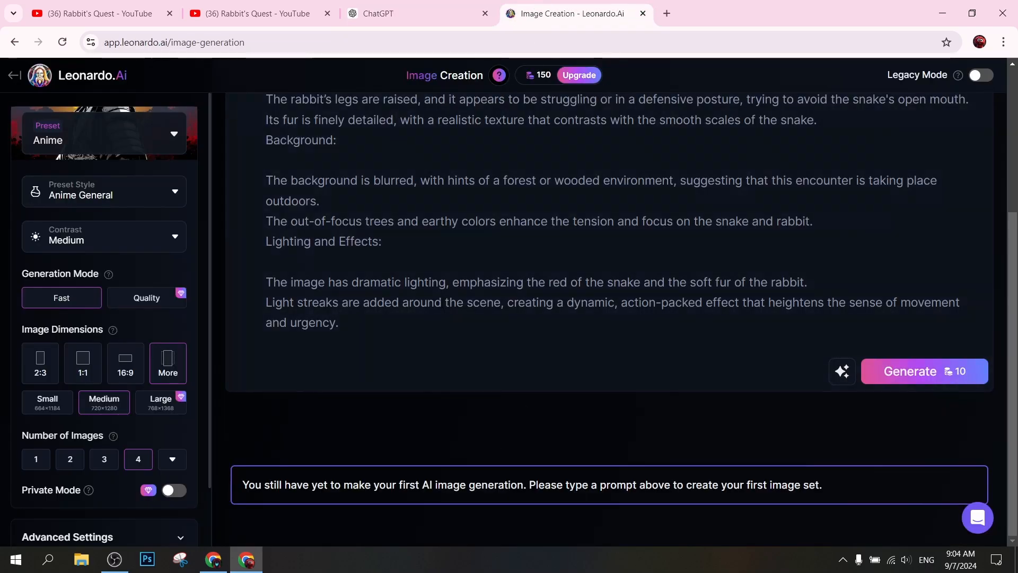
key(ctrl+a)
key(ctrl+v)
click(925, 371)
Copy the Theme and Storytelling paragraph from ChatGPT's list of ten specifications.
click(379, 14)
scroll(548, 239, down, 5)
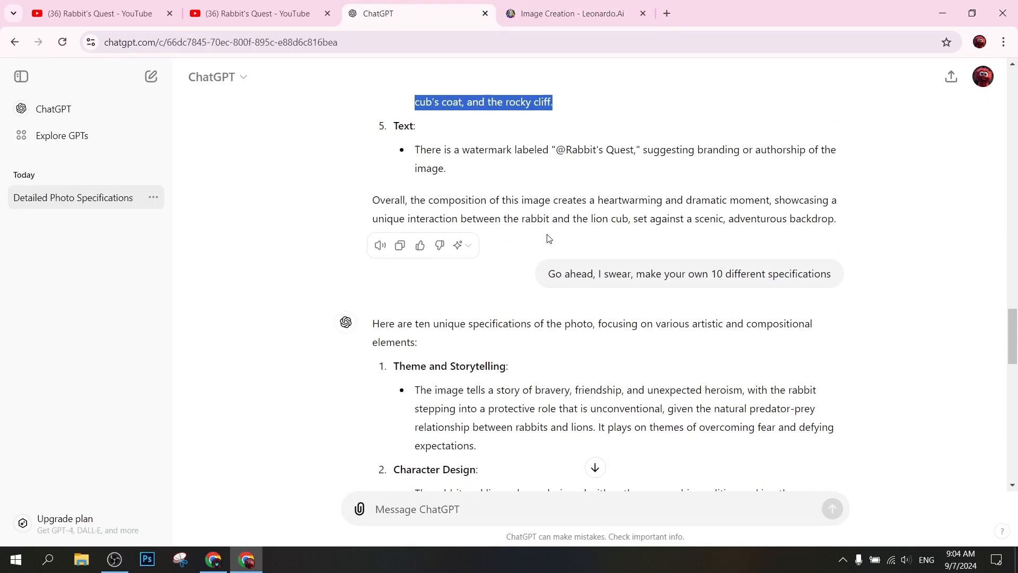
scroll(548, 239, down, 2)
scroll(628, 237, up, 1)
triple_click(652, 197)
click(697, 207)
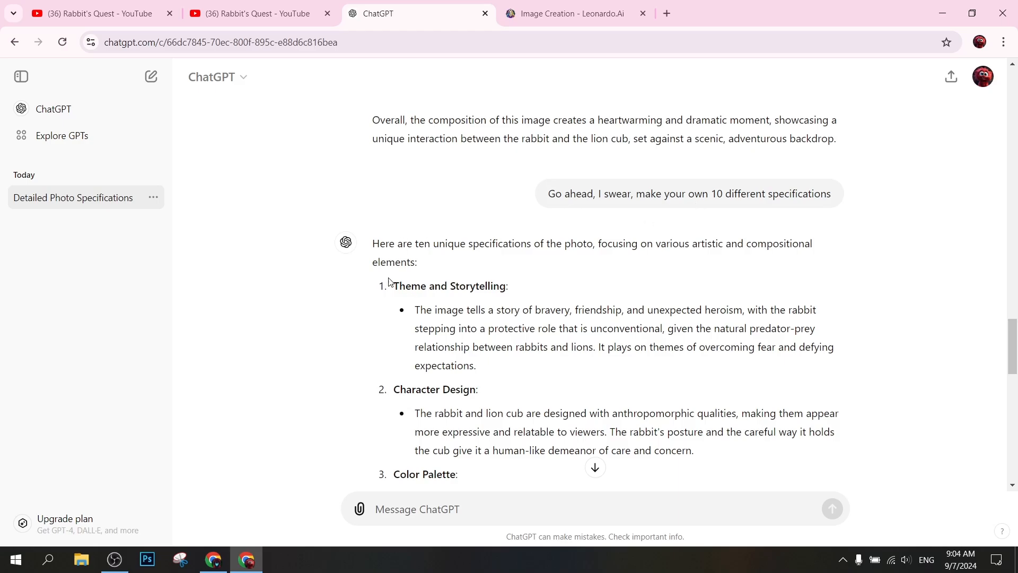
triple_click(444, 319)
right_click(441, 318)
click(471, 333)
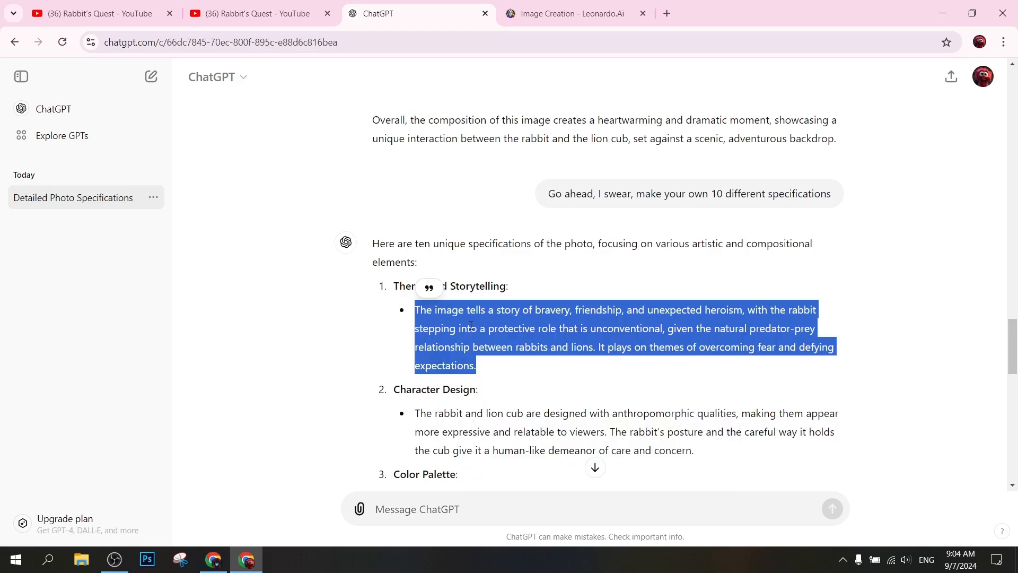
right_click(471, 333)
click(491, 347)
Replace the Leonardo.Ai image prompt with the Theme and Storytelling paragraph and generate the images.
click(543, 2)
key(ctrl+a)
key(ctrl+v)
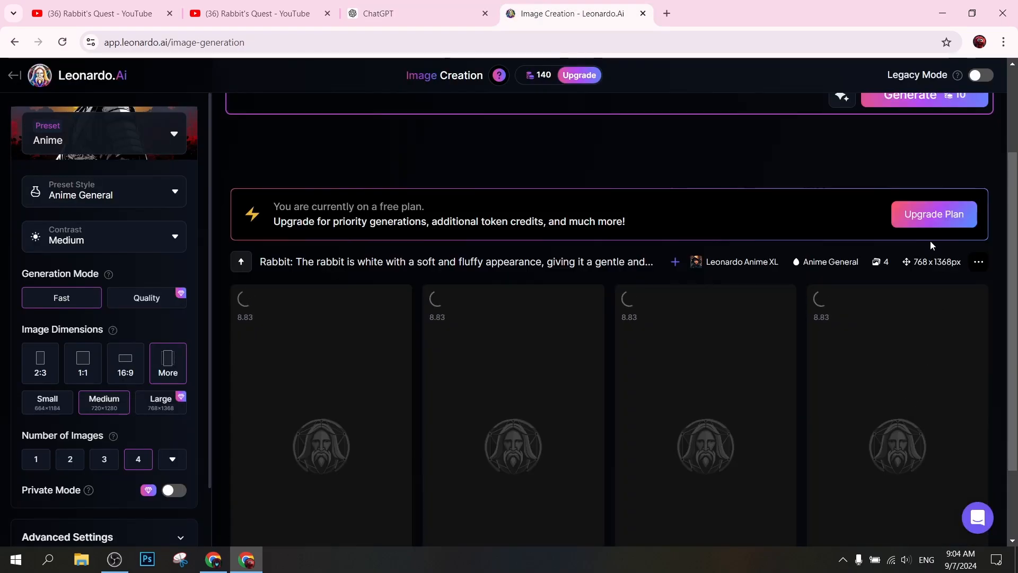
scroll(933, 239, up, 2)
key(BackSpace)
Replace the Leonardo.Ai prompt with ChatGPT's Character Design paragraph and generate the images.
click(440, 12)
scroll(543, 251, down, 4)
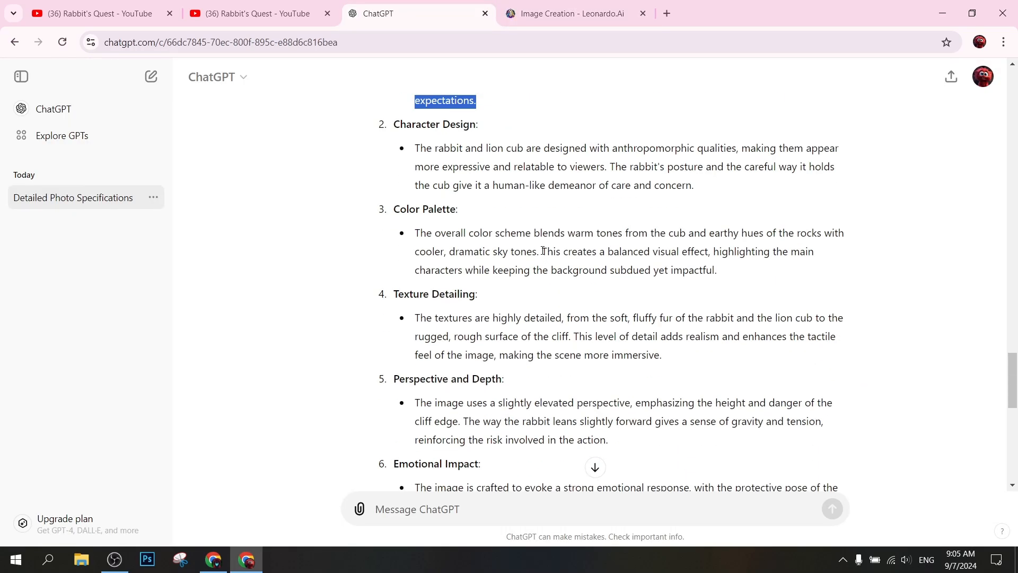
triple_click(471, 171)
click(567, 3)
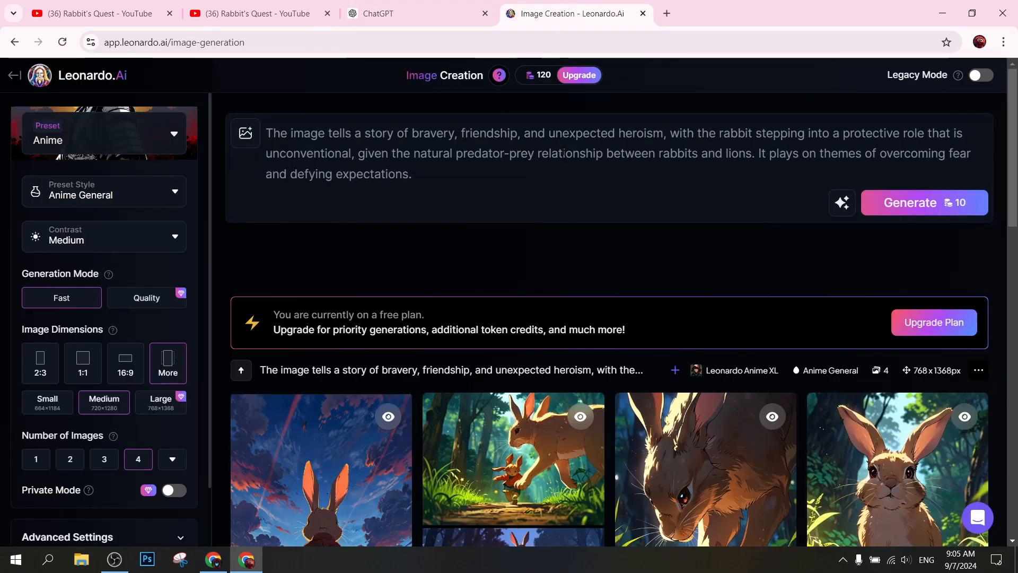
key(ctrl+a)
key(ctrl+v)
click(898, 203)
Replace the Leonardo.Ai prompt with ChatGPT's Color Palette paragraph and generate the images.
click(419, 13)
double_click(514, 234)
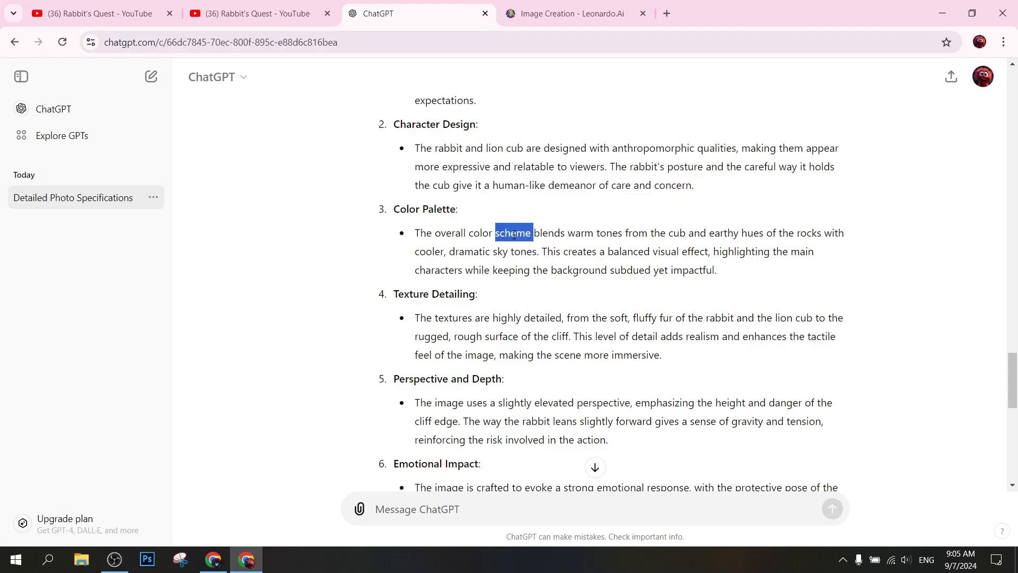
click(514, 233)
key(ctrl+c)
click(566, 13)
key(ctrl+a)
key(ctrl+v)
click(898, 202)
Replace the Leonardo.Ai prompt with ChatGPT's Texture Detailing paragraph and generate the images.
click(419, 13)
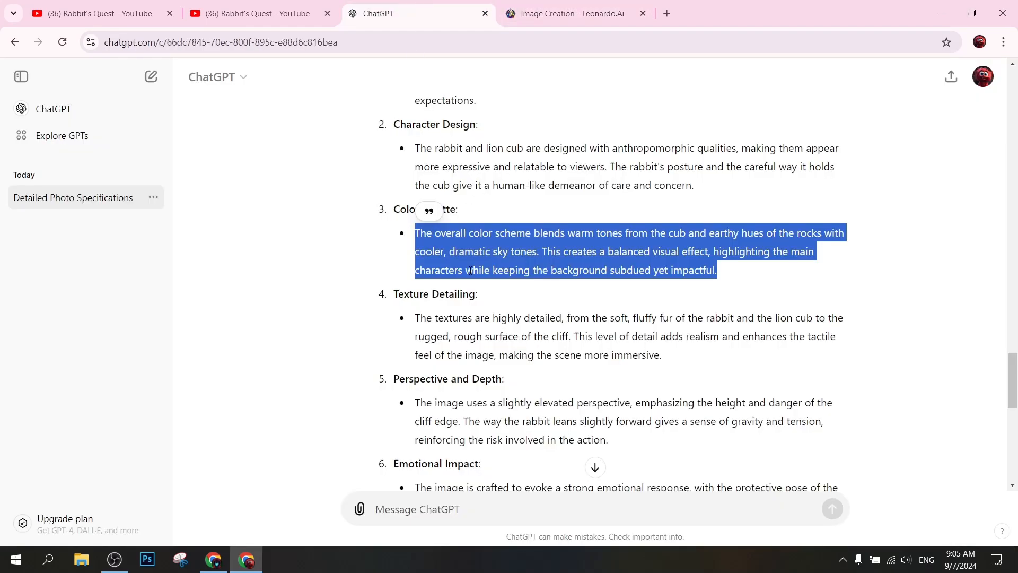
triple_click(471, 337)
key(ctrl+c)
click(567, 13)
key(ctrl+a)
key(ctrl+v)
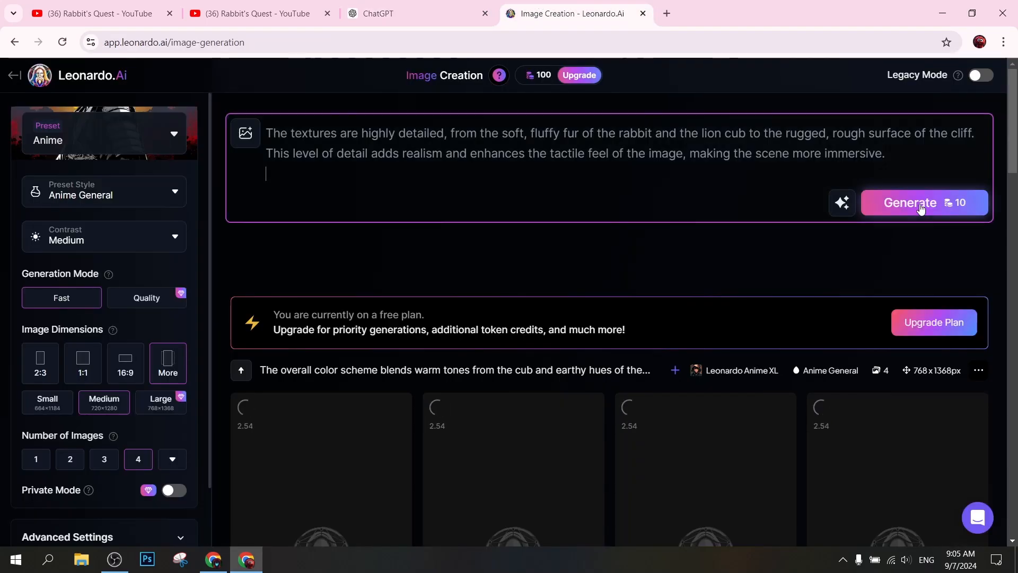
click(921, 208)
Replace the Leonardo.Ai prompt with ChatGPT's Perspective and Depth paragraph and generate the images.
click(419, 14)
scroll(477, 276, down, 2)
triple_click(477, 275)
right_click(477, 276)
click(487, 285)
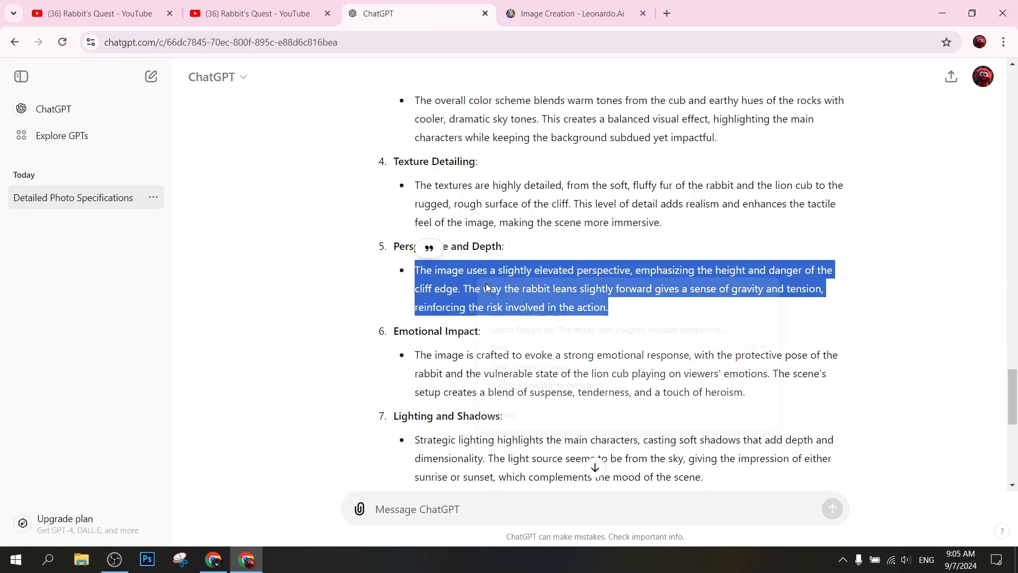
click(566, 13)
key(ctrl+a)
key(ctrl+v)
click(925, 202)
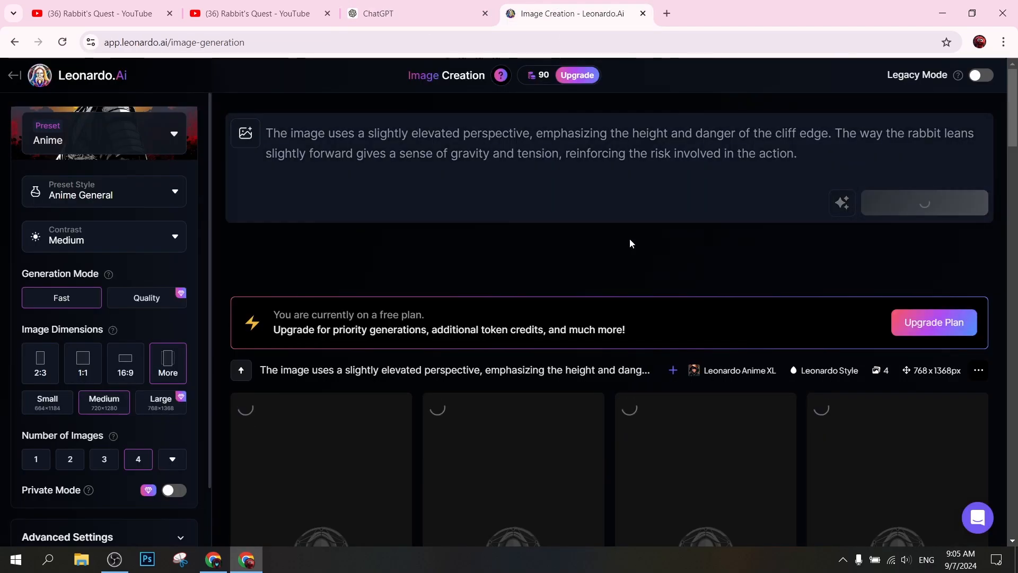
Look through the generated image sets and enlarge the bravery story image of the rabbit seen from behind under a sunset sky.
scroll(629, 233, down, 15)
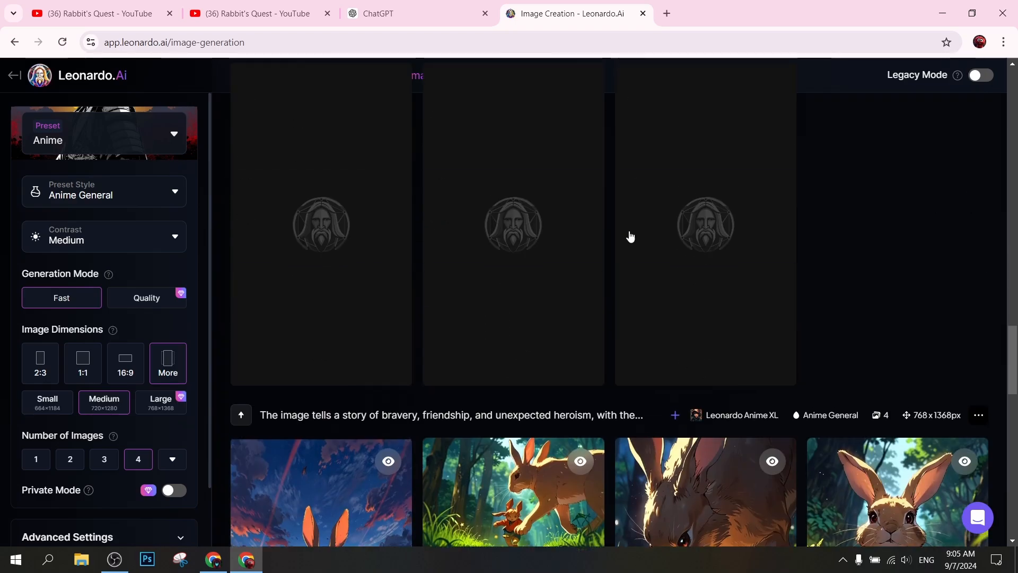
scroll(680, 237, down, 3)
scroll(716, 318, up, 7)
scroll(721, 328, down, 4)
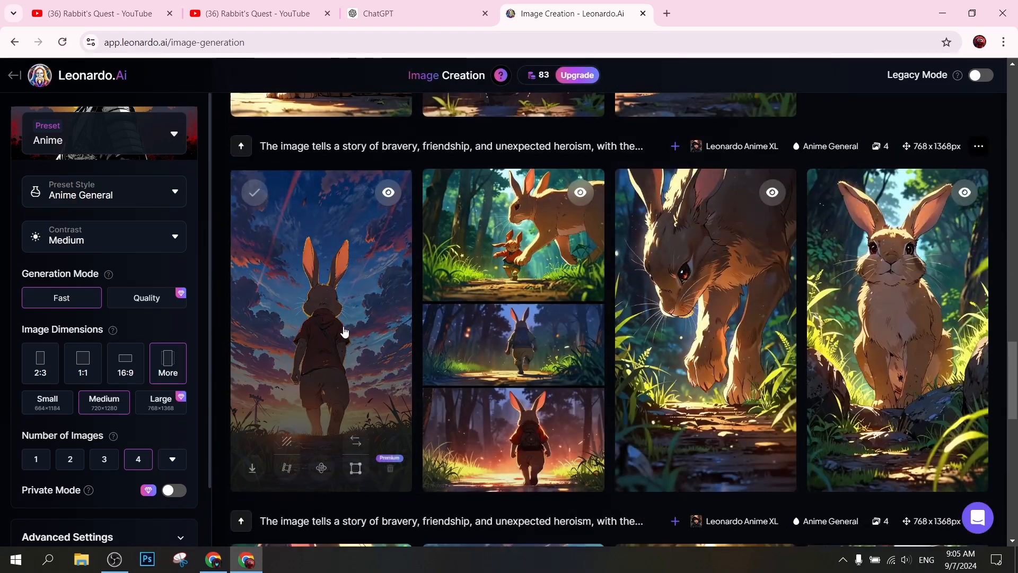
click(344, 333)
click(518, 286)
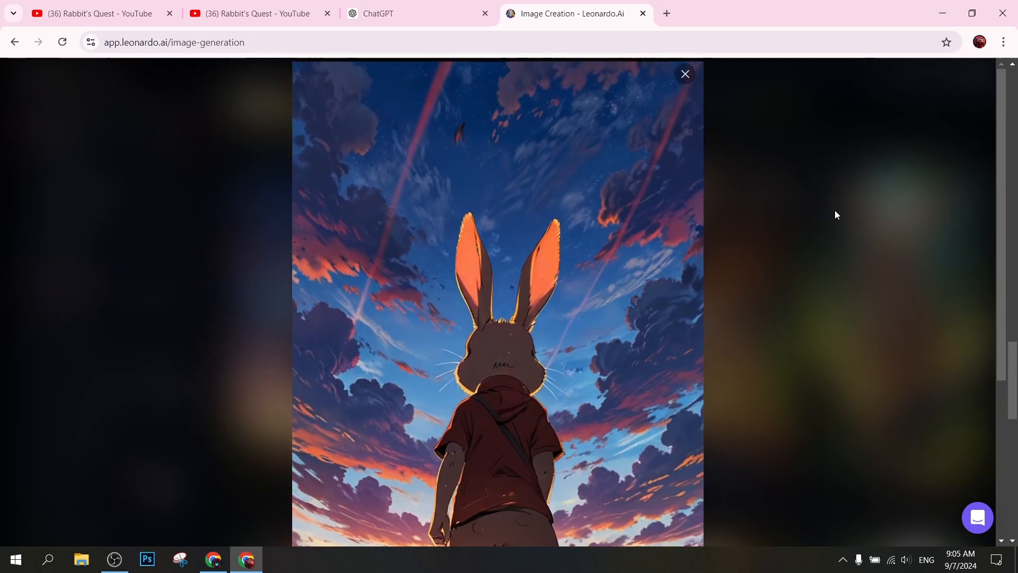
click(835, 214)
Examine the three images generated from the Character Design paragraph one by one at enlarged size.
scroll(546, 278, up, 8)
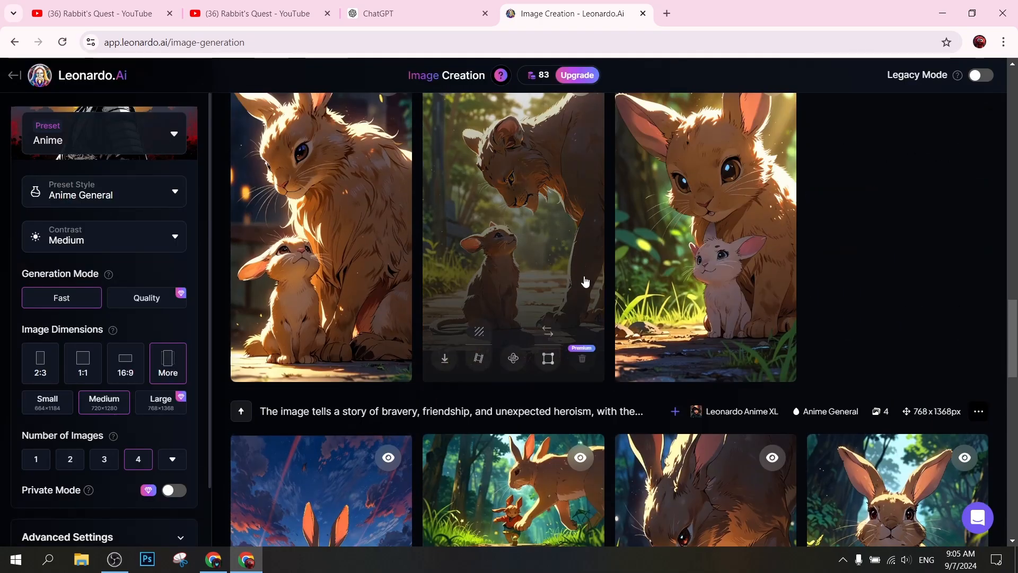
click(352, 349)
click(501, 273)
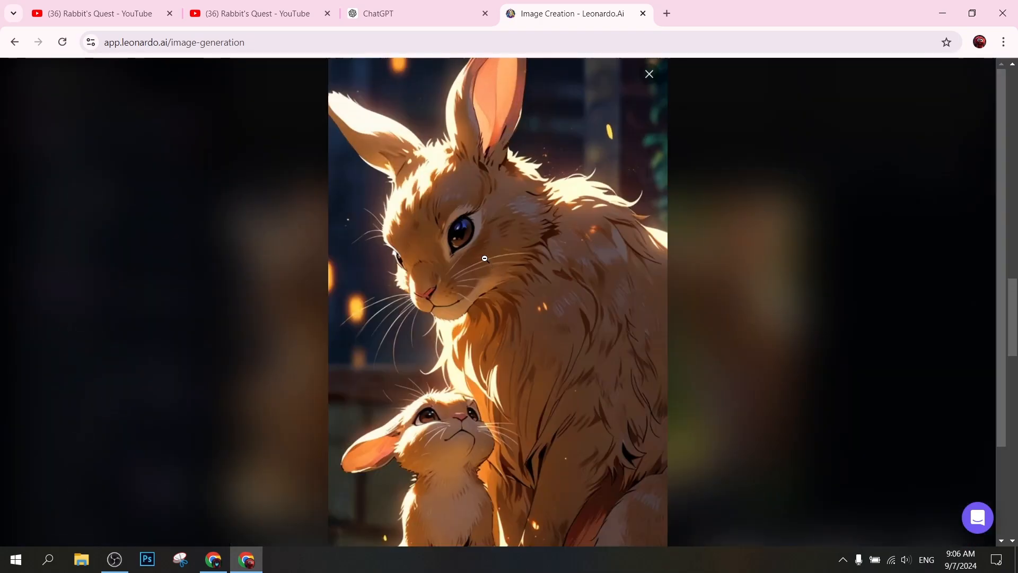
scroll(501, 273, down, 3)
scroll(504, 273, up, 3)
click(827, 286)
click(515, 317)
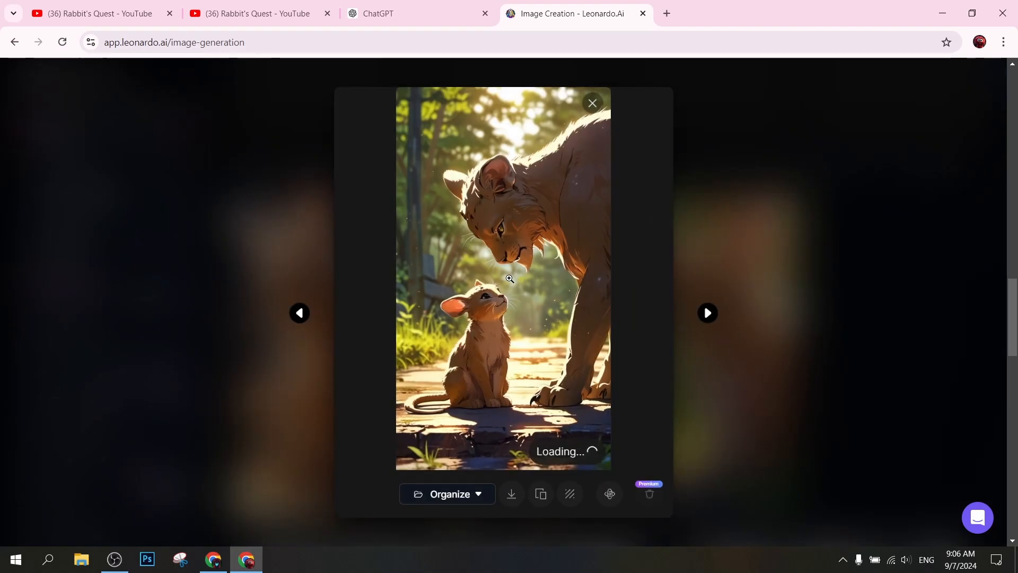
click(514, 317)
scroll(584, 297, down, 3)
scroll(742, 292, up, 3)
click(788, 288)
scroll(763, 281, down, 4)
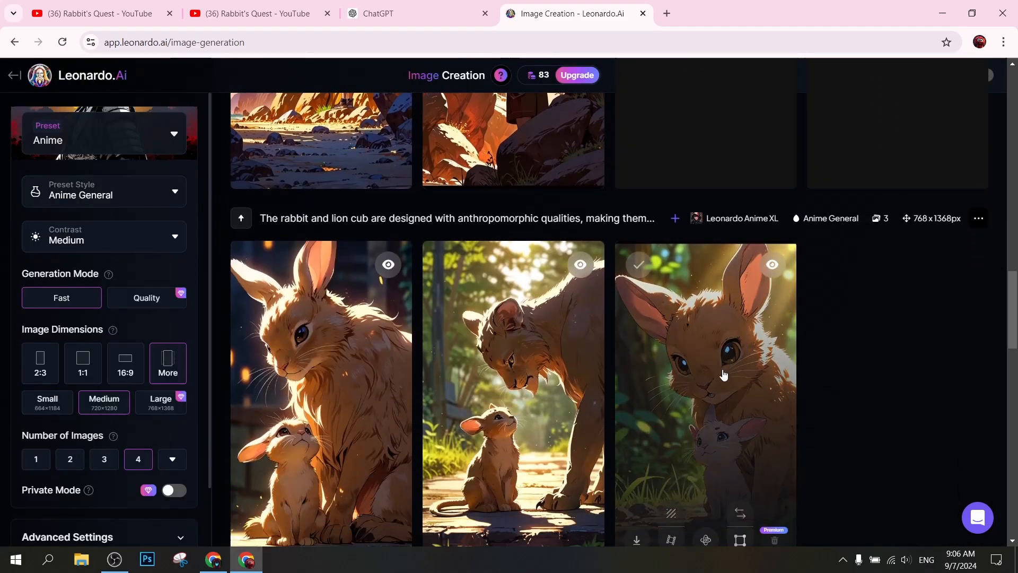
click(719, 268)
click(469, 269)
scroll(497, 269, down, 3)
scroll(499, 269, up, 3)
click(732, 274)
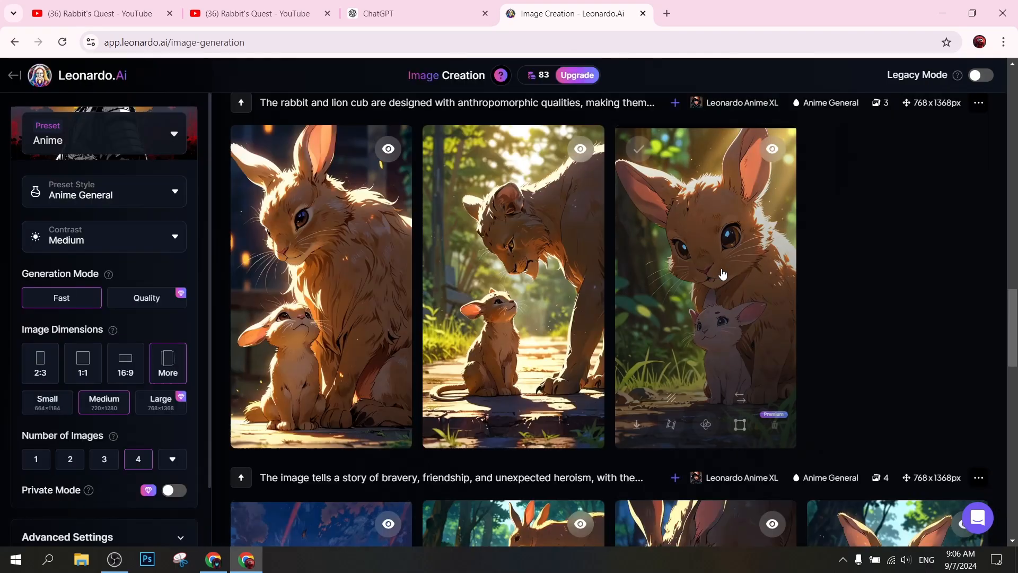
Check the cliff images generated from the Texture Detailing paragraph, enlarging the one with the lioness and cub.
scroll(718, 278, up, 6)
scroll(912, 274, up, 3)
scroll(913, 274, up, 5)
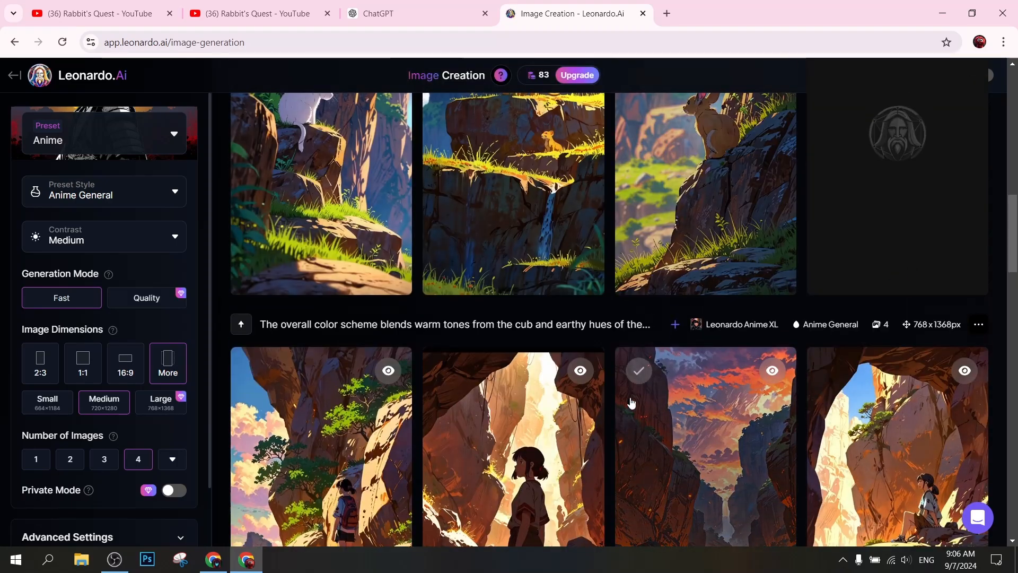
click(545, 239)
click(543, 238)
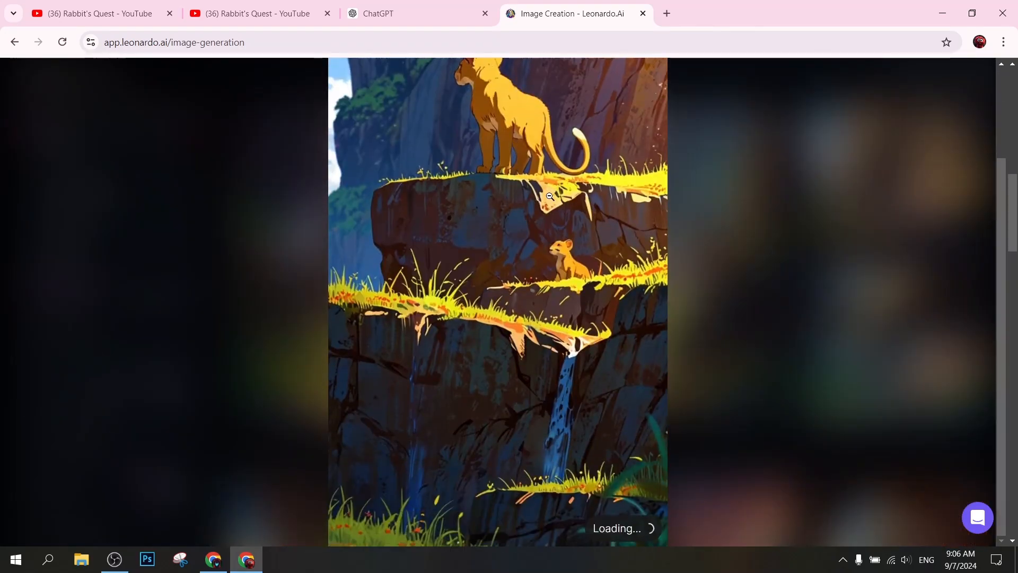
click(700, 311)
scroll(701, 311, down, 3)
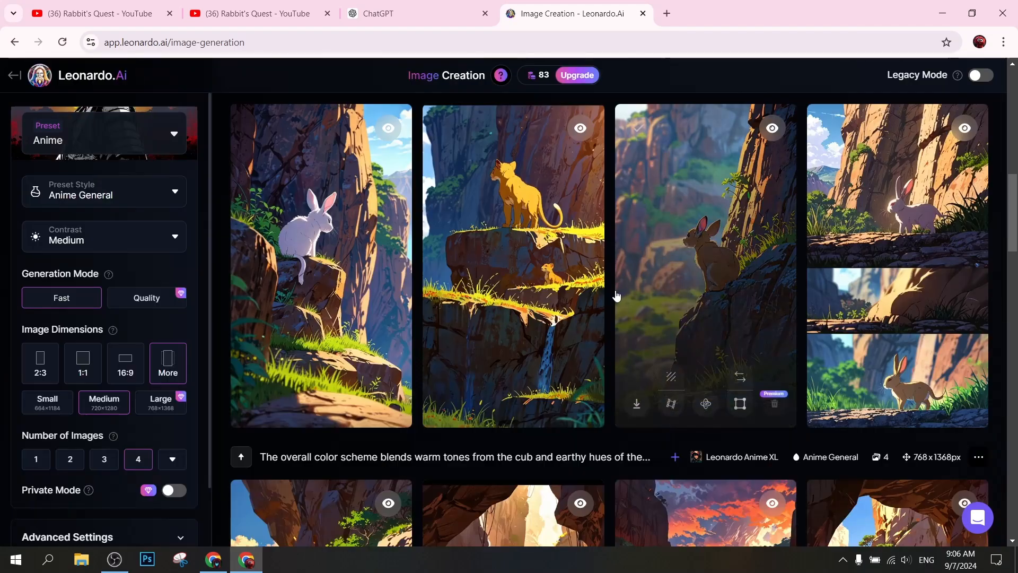
click(647, 289)
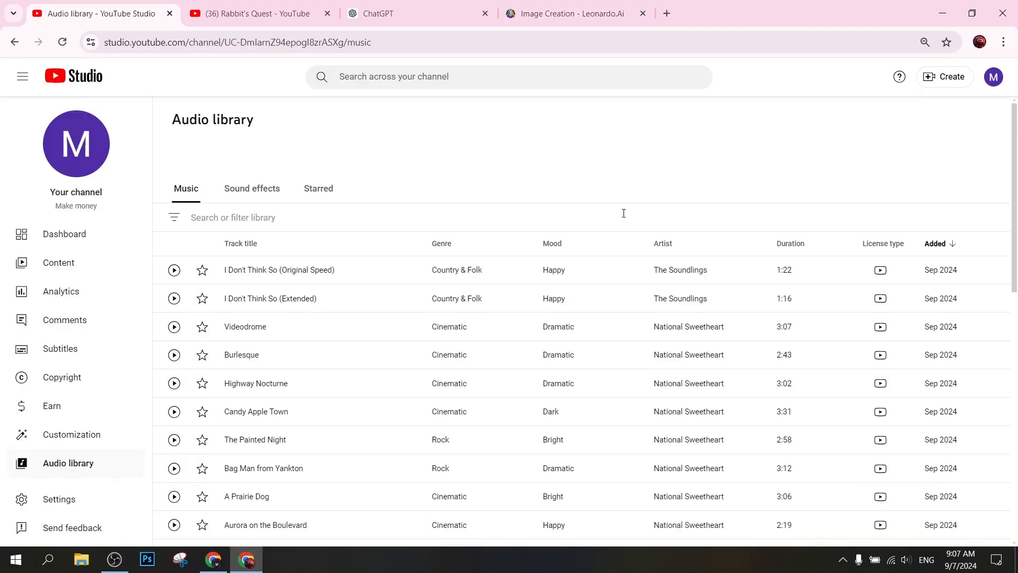
Search the music in YouTube Studio's Audio library for "sad" and look over the matching tracks.
text(sad)
key(Return)
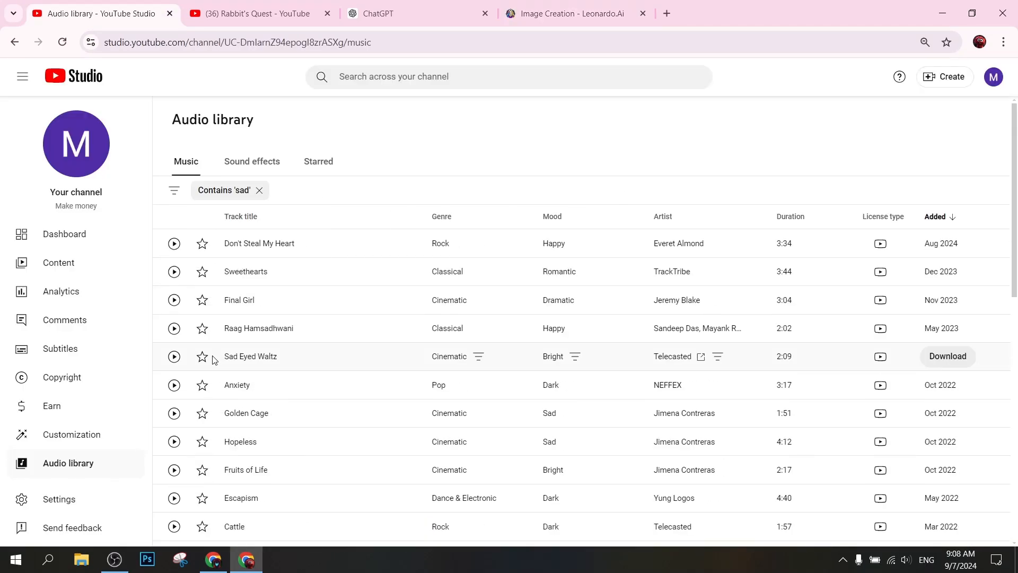
scroll(456, 384, down, 2)
scroll(174, 272, up, 2)
Preview tracks such as Sweethearts, Hopeless and Golden Cage, and browse the rest of the sad music list.
click(174, 272)
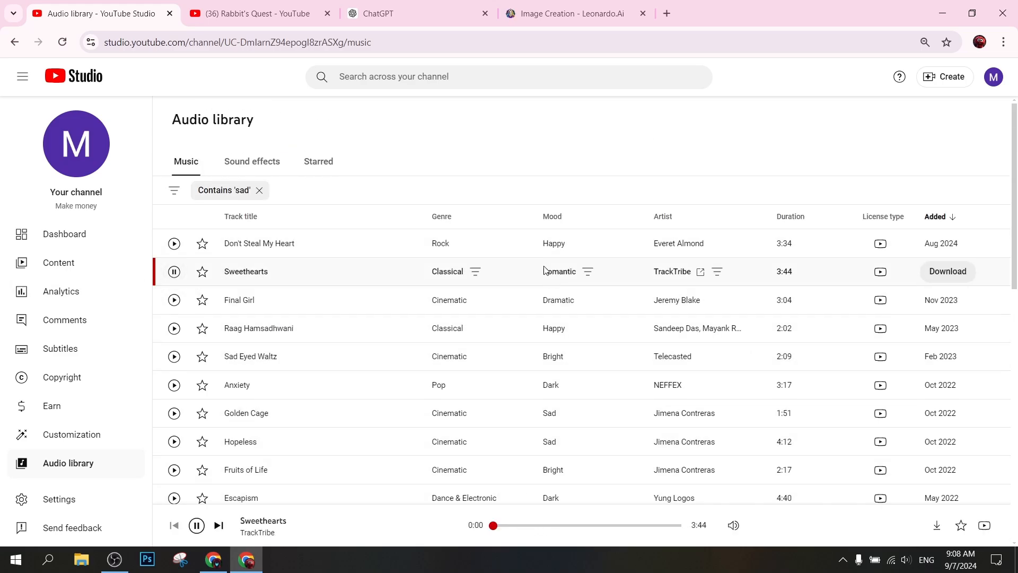
scroll(280, 317, down, 2)
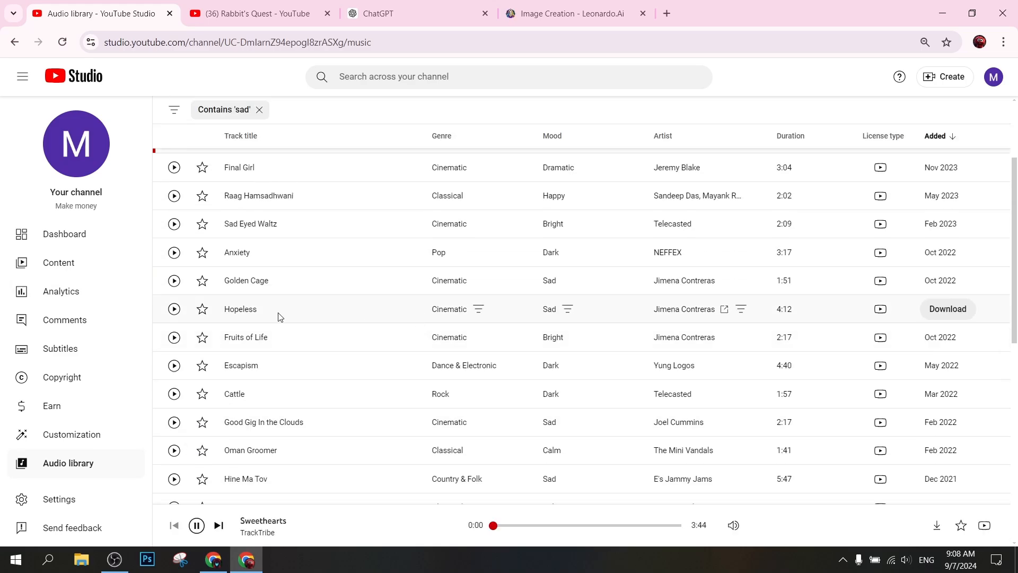
click(174, 366)
click(174, 309)
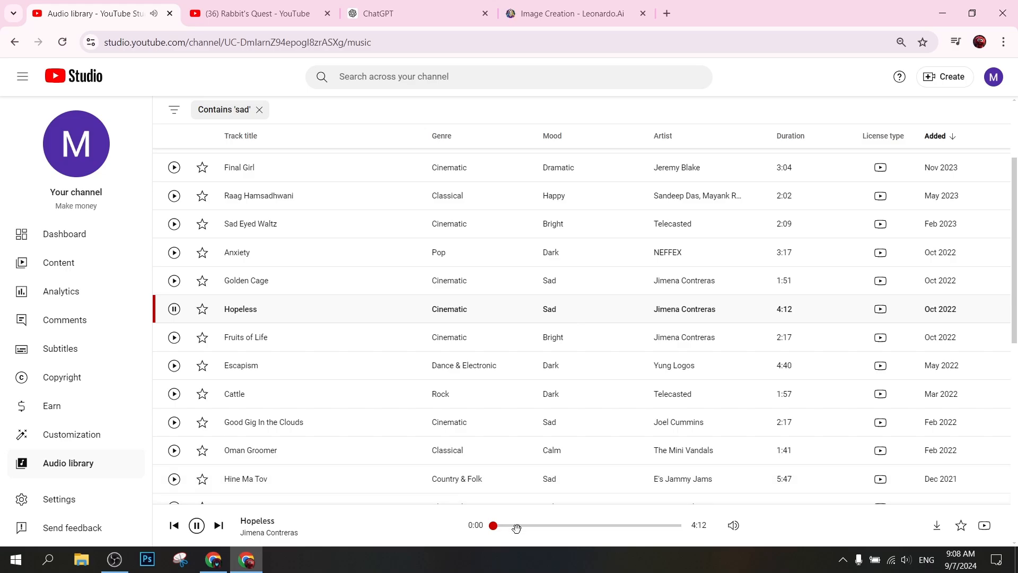
click(174, 281)
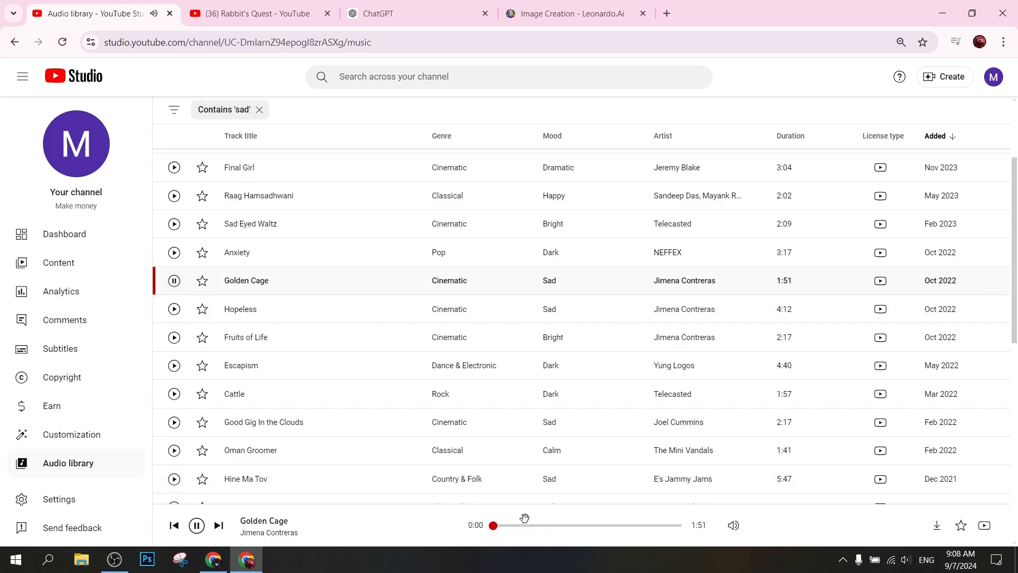
scroll(542, 465, down, 5)
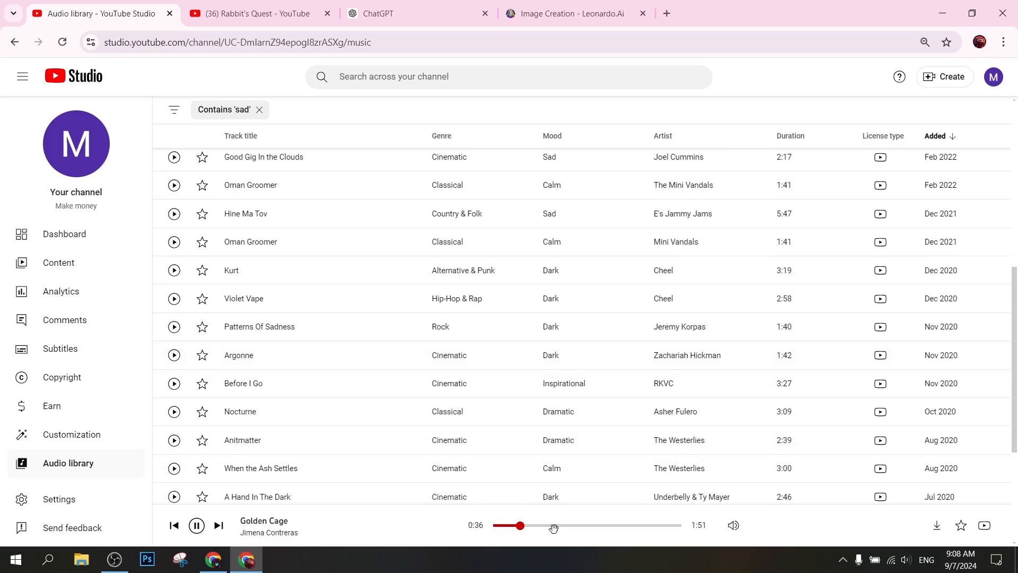
scroll(555, 461, down, 4)
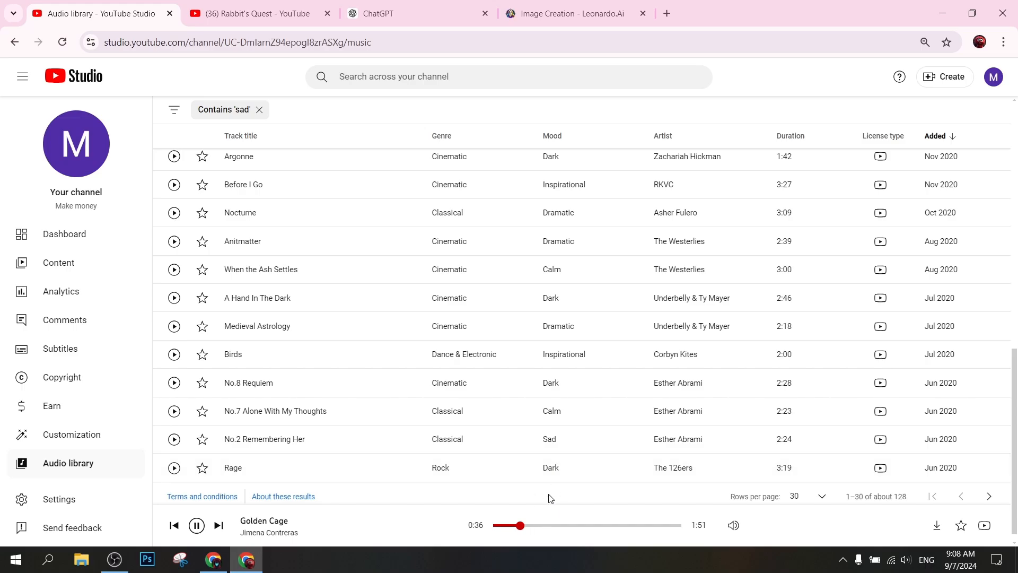
Switch to CapCut and place the imported animal images one after another on the timeline.
drag(313, 228, 288, 432)
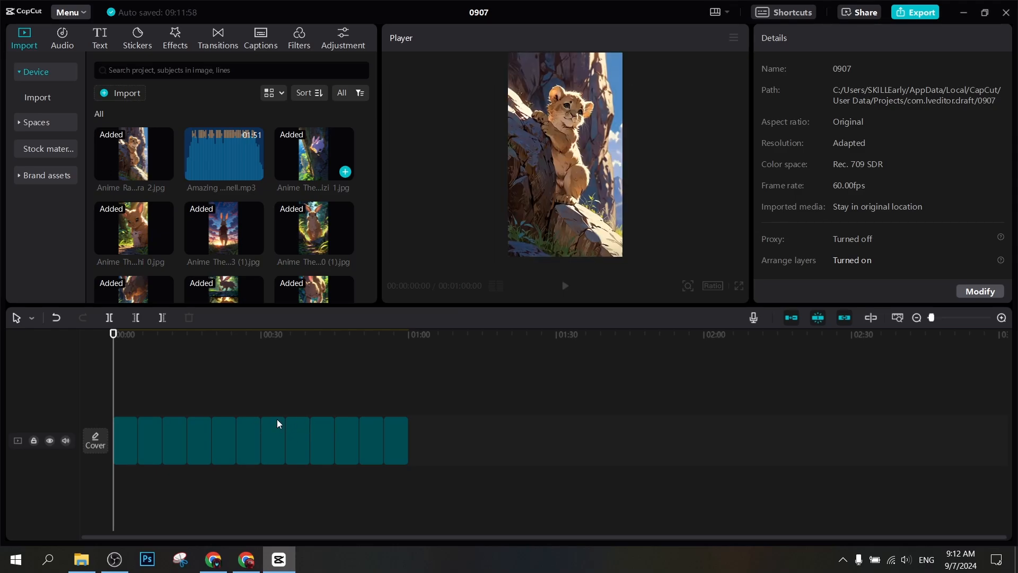
scroll(276, 419, up, 3)
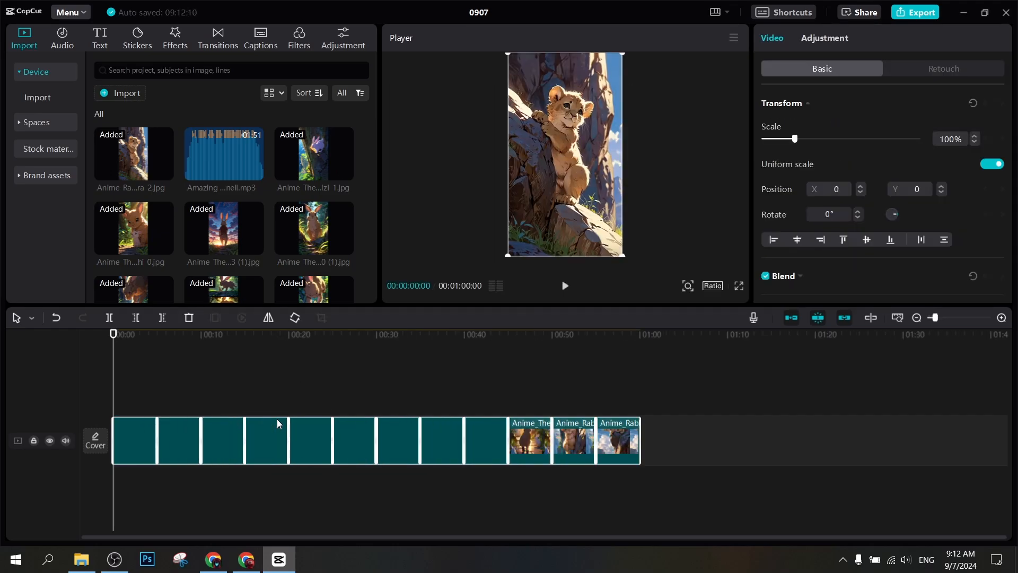
Set the video's aspect ratio to 9:16 for the vertical format.
scroll(277, 420, up, 1)
click(713, 286)
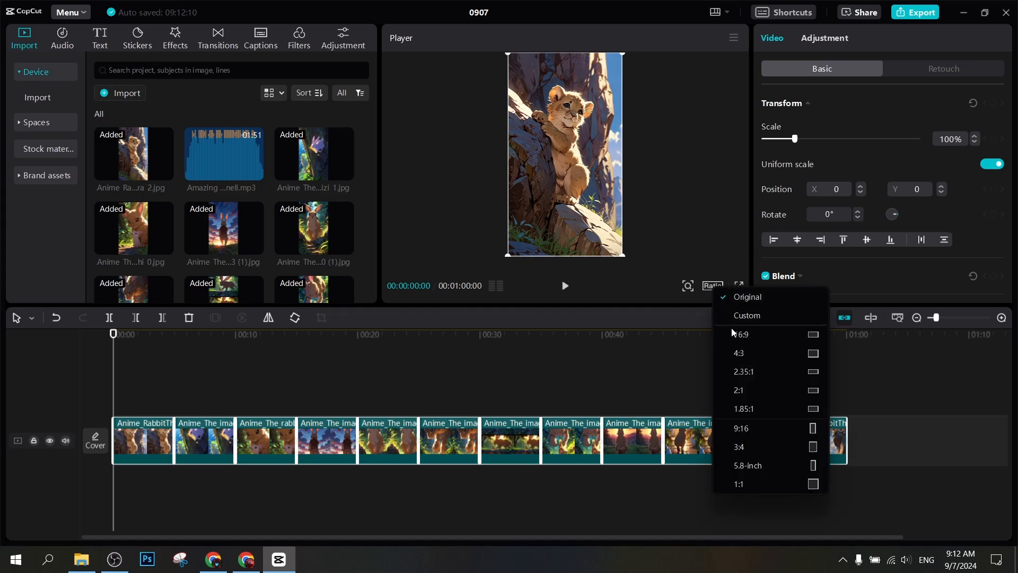
click(732, 331)
drag(540, 304, 541, 320)
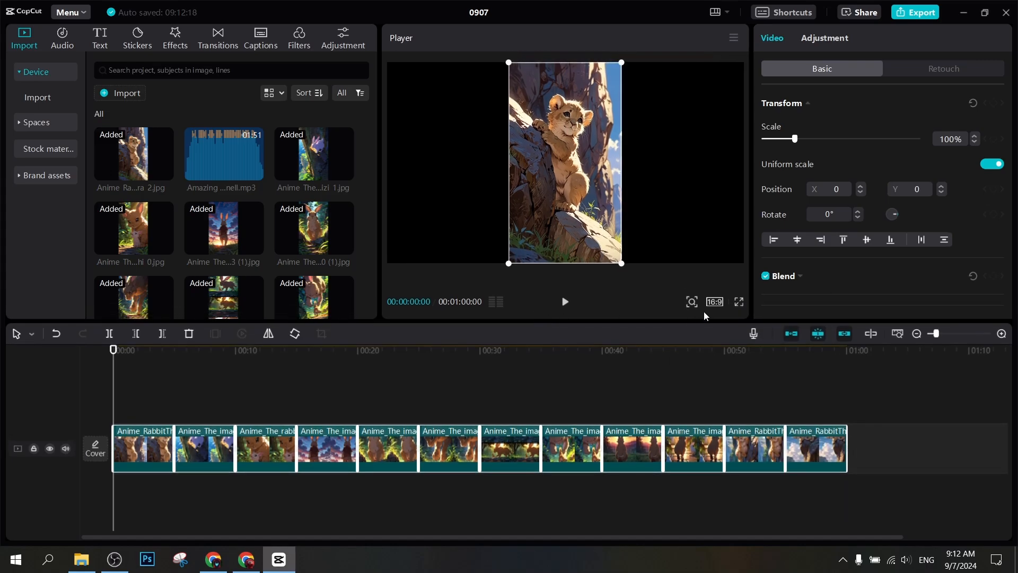
click(714, 301)
click(744, 448)
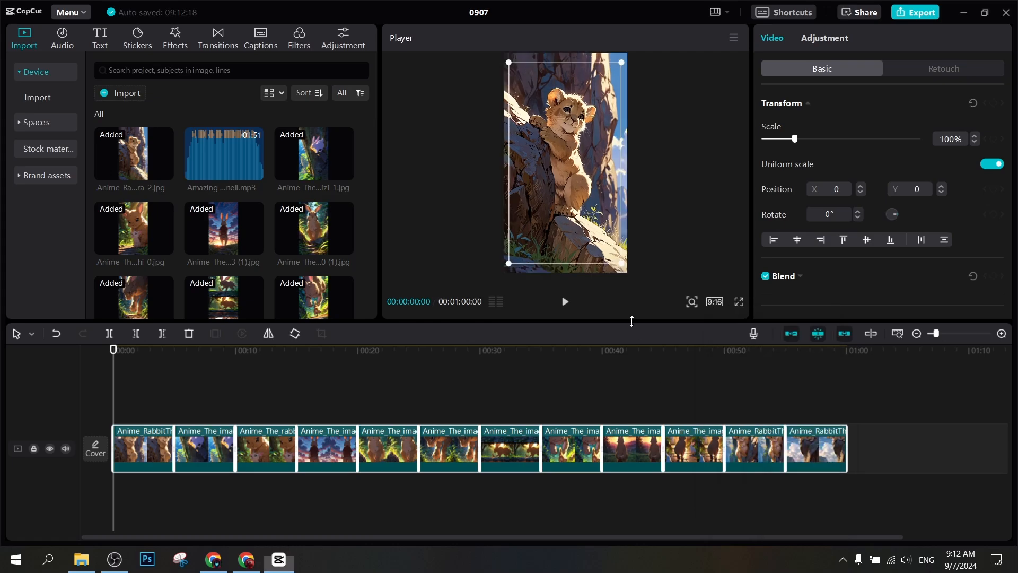
click(146, 420)
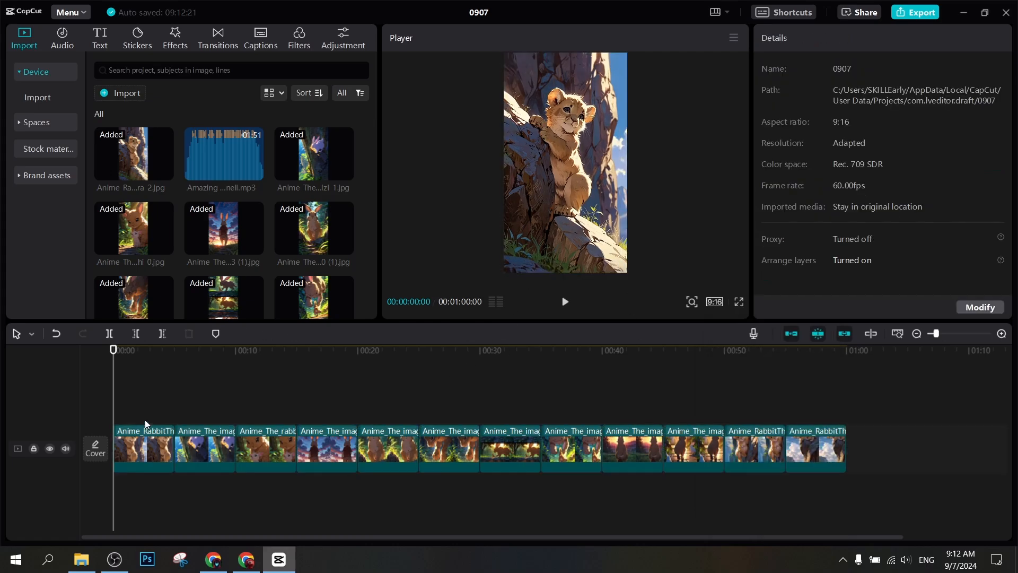
Enlarge the image of the rabbit with its baby to 108% and move it to the start of the timeline.
click(207, 432)
click(211, 425)
click(250, 422)
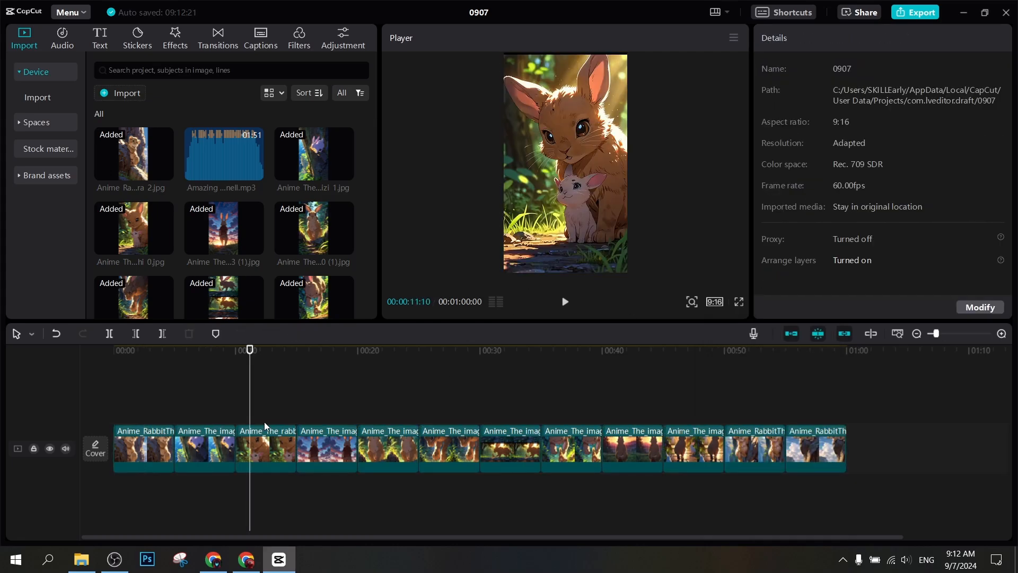
click(519, 232)
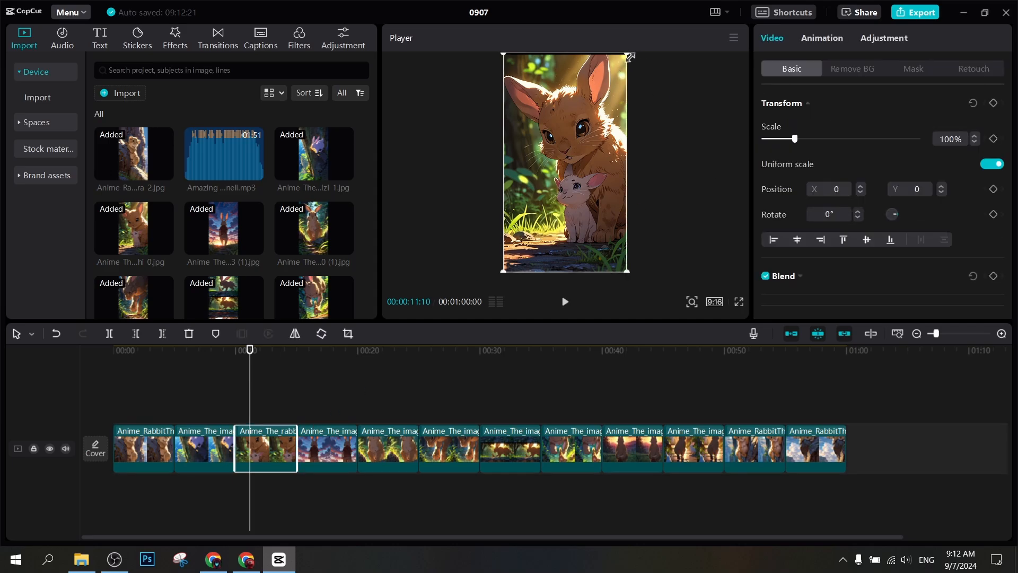
drag(630, 58, 635, 49)
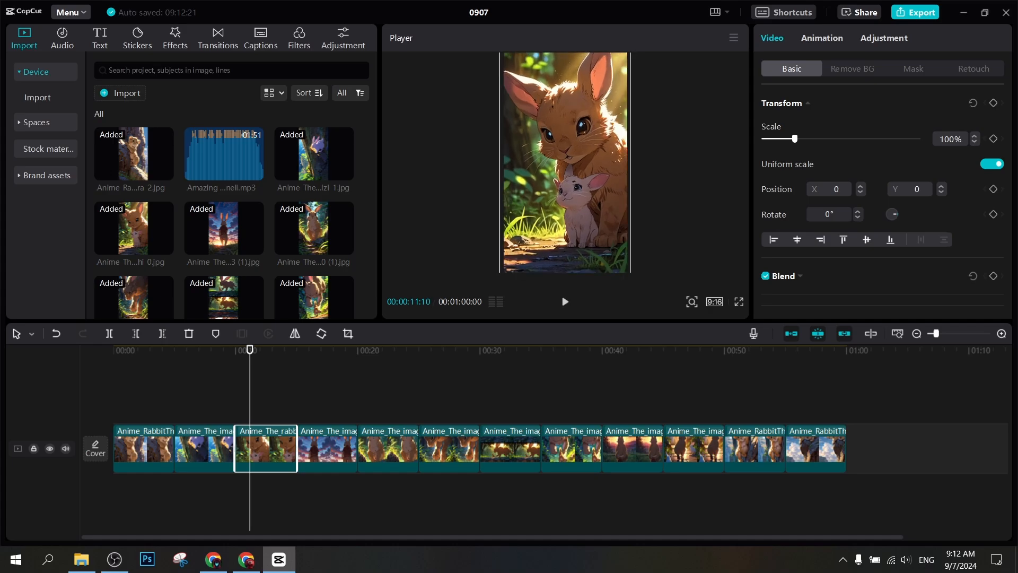
drag(277, 456, 159, 452)
Reorder the timeline, moving the rabbit facing the sunset to third place and the white climbing rabbit to eighth.
click(213, 406)
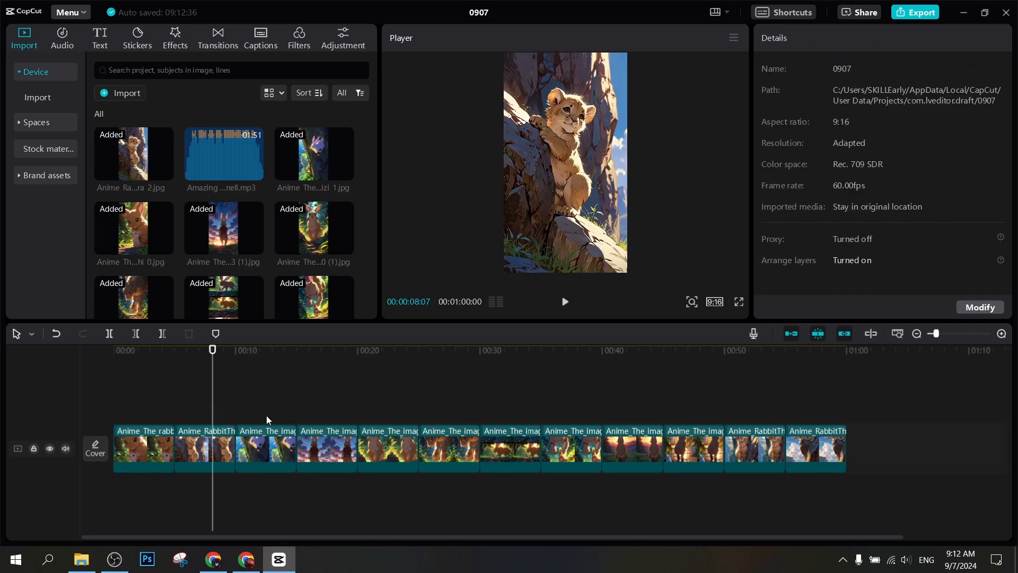
click(267, 416)
click(328, 418)
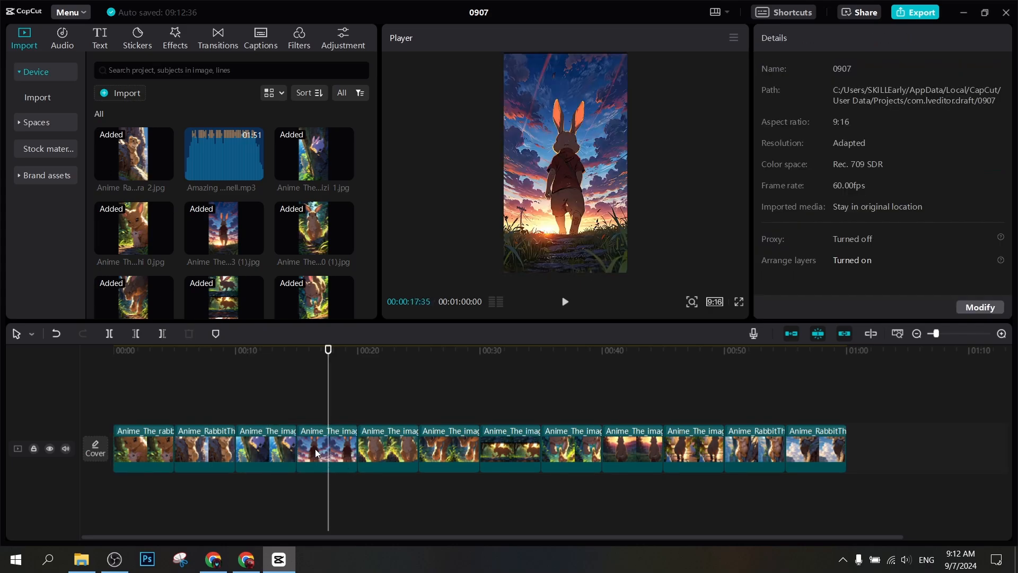
drag(316, 448, 240, 456)
click(384, 448)
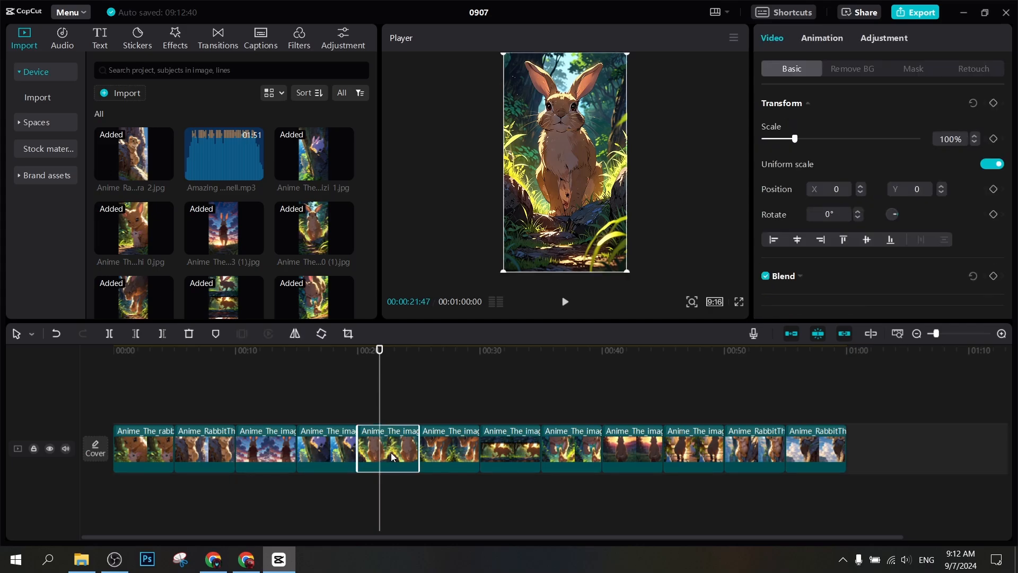
drag(392, 457, 581, 451)
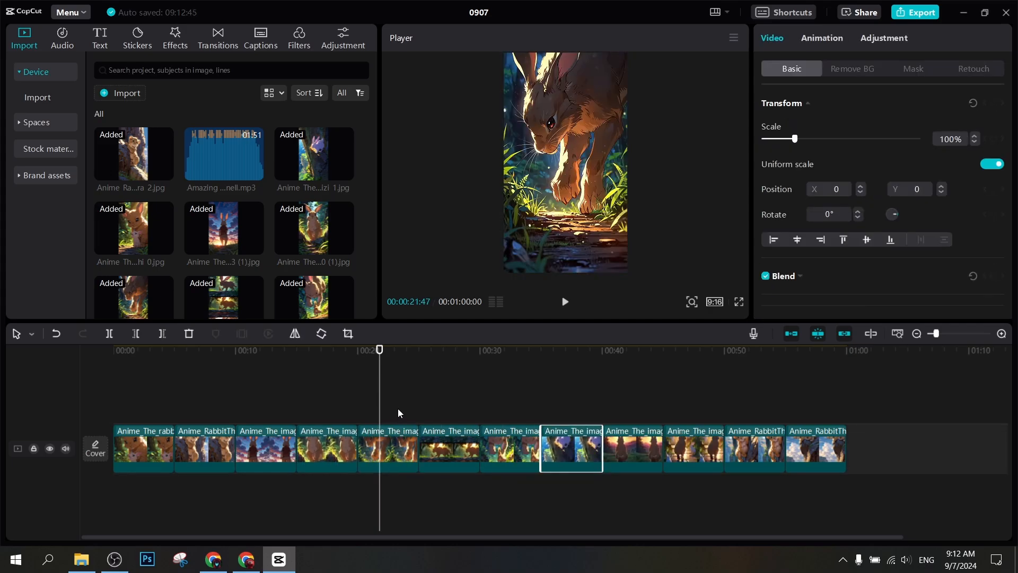
Move the seventh forest rabbit image to fifth place and the image of rabbits on the sunlit stone path to sixth.
click(436, 406)
click(446, 449)
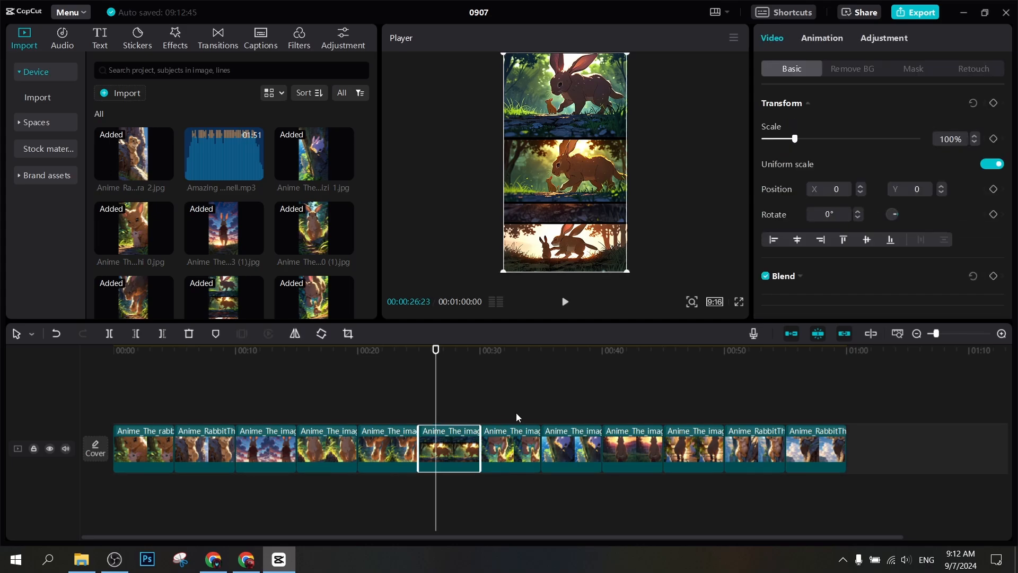
drag(517, 447, 382, 454)
click(518, 415)
click(421, 455)
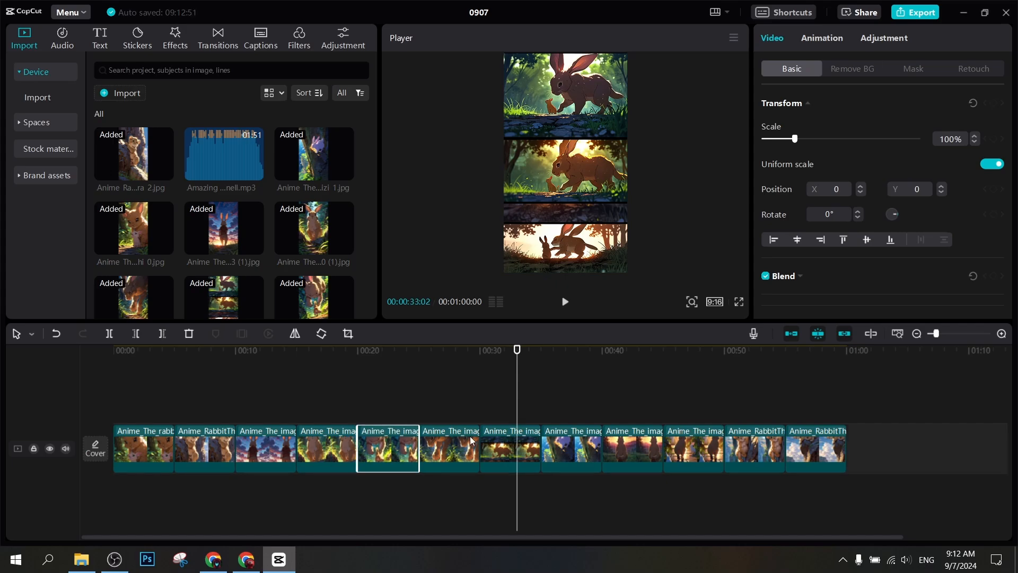
drag(688, 444, 447, 450)
click(447, 418)
click(448, 443)
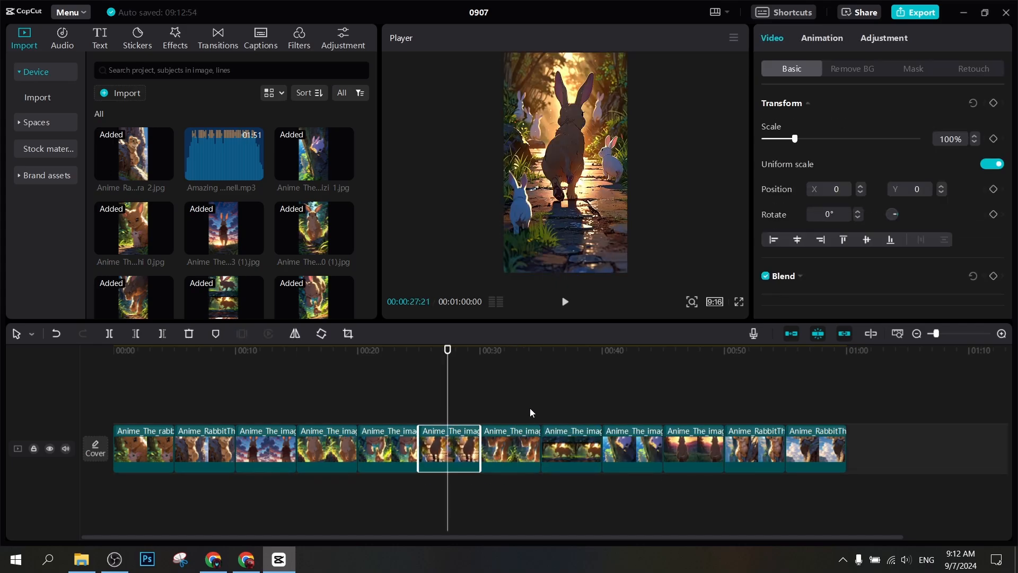
Review the remaining images and delete the second-to-last one, a cliff scene, from the timeline.
click(501, 410)
click(566, 413)
click(619, 416)
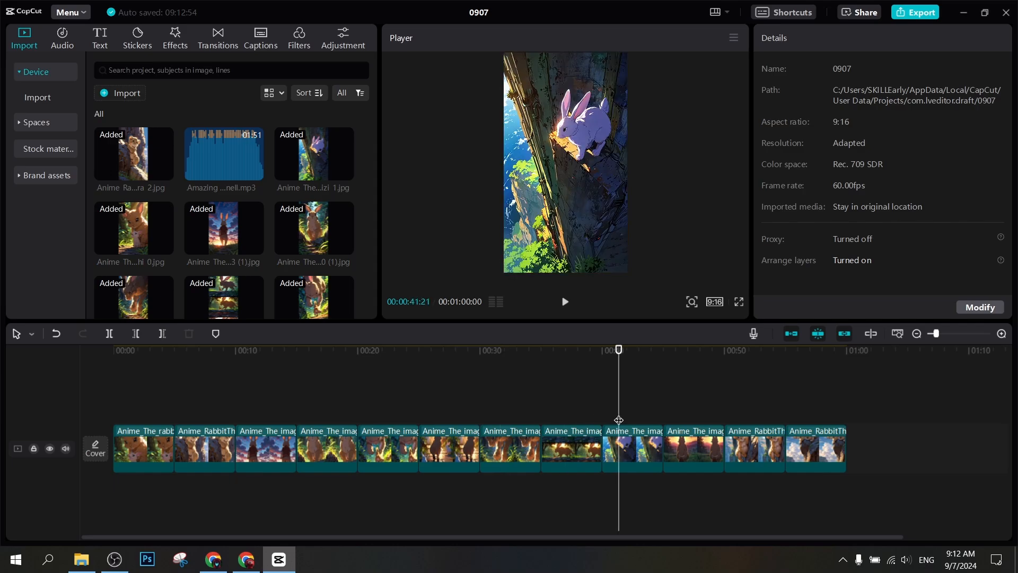
click(791, 428)
click(748, 428)
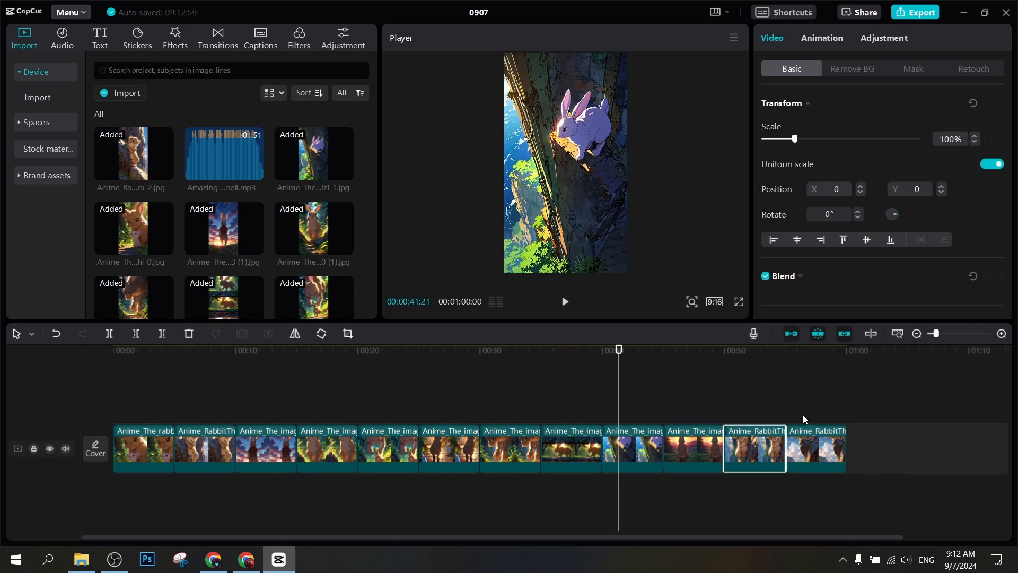
click(803, 415)
click(765, 421)
click(811, 421)
click(749, 433)
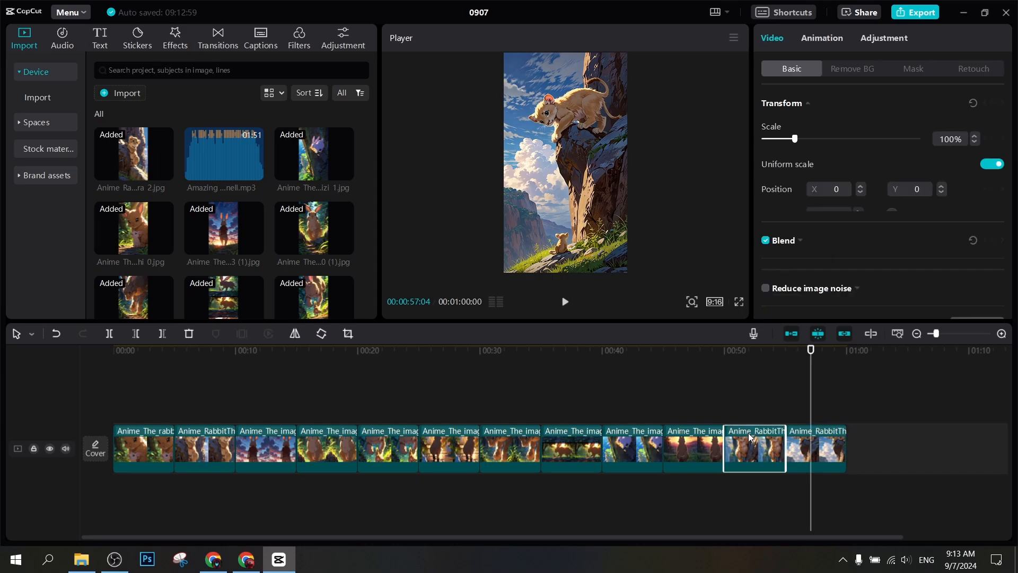
key(Delete)
Delete the white climbing rabbit image and the multi-panel rabbit image from the timeline.
click(686, 411)
click(683, 448)
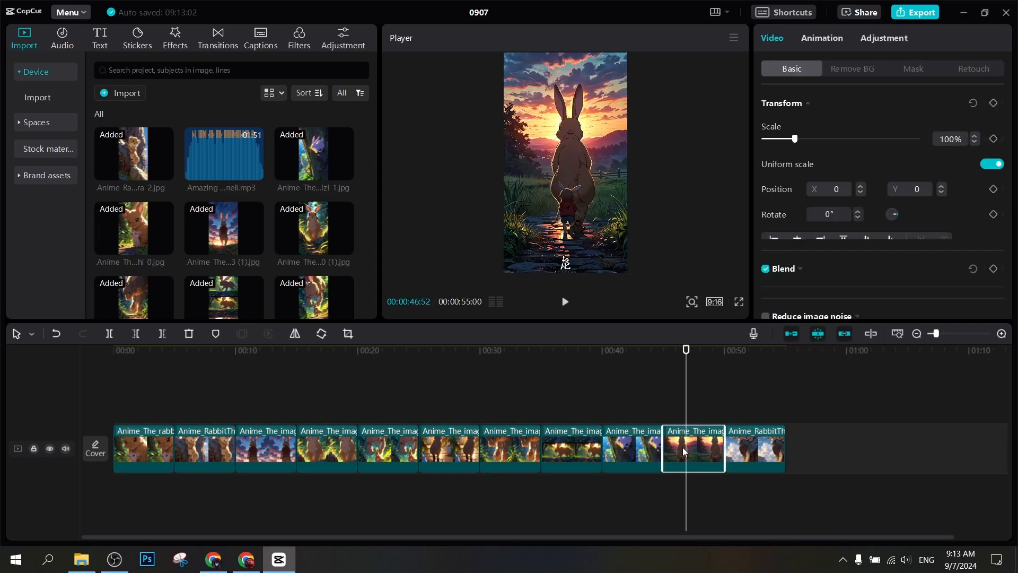
click(617, 420)
click(623, 451)
key(Delete)
click(565, 418)
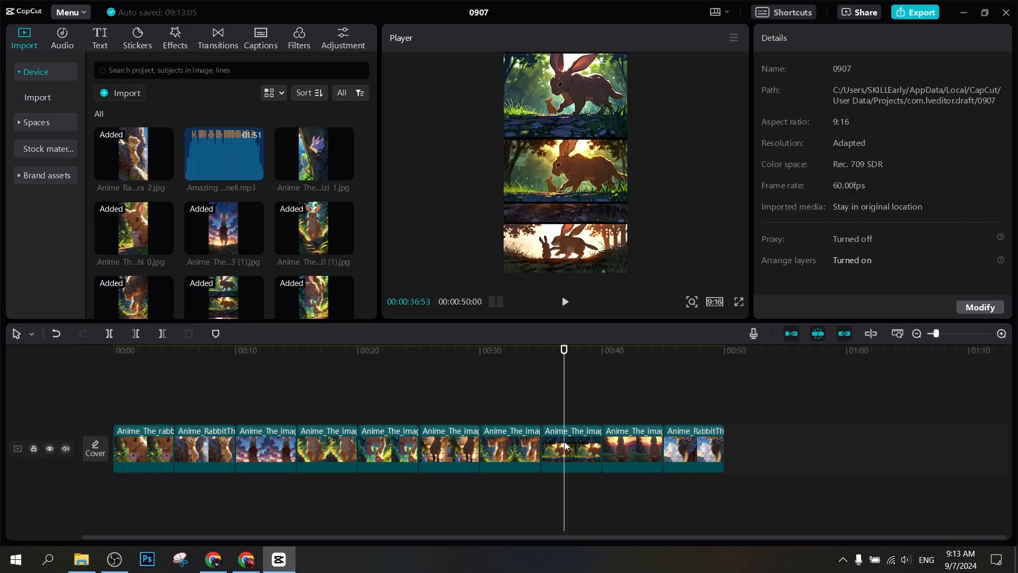
click(564, 441)
key(Delete)
Shorten all the timeline images together to about 1.9 seconds each.
click(135, 409)
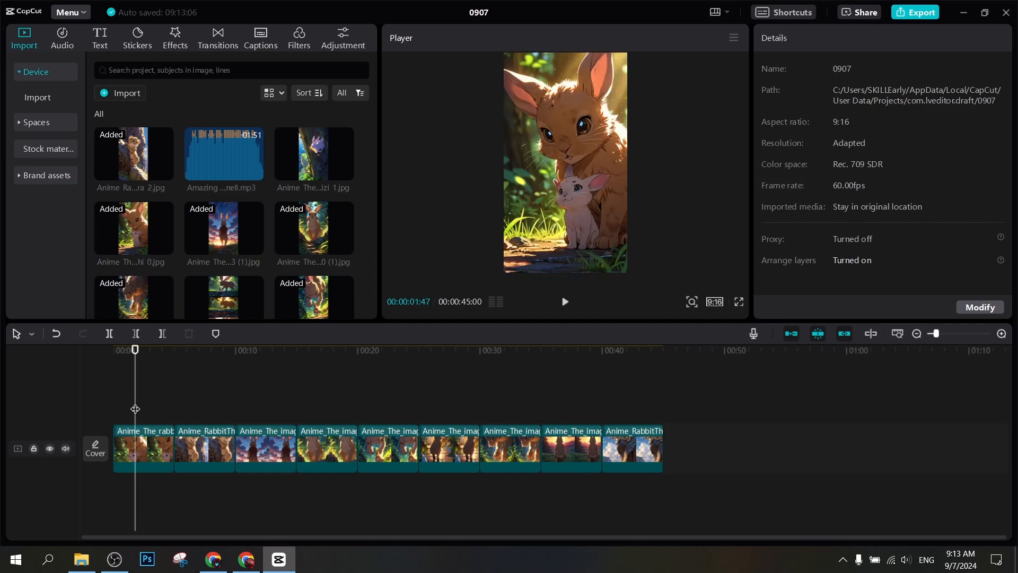
click(153, 455)
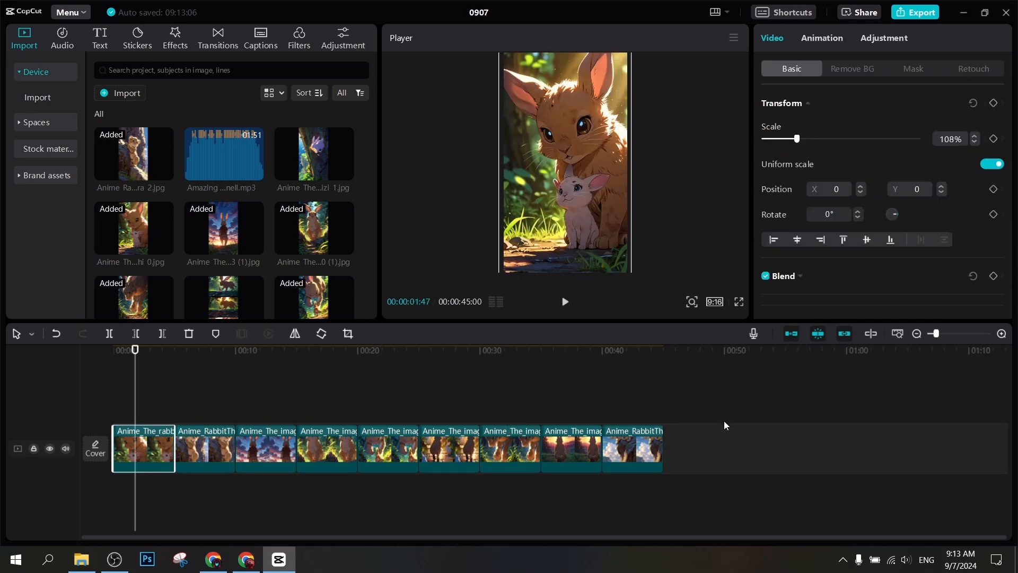
drag(727, 423, 68, 503)
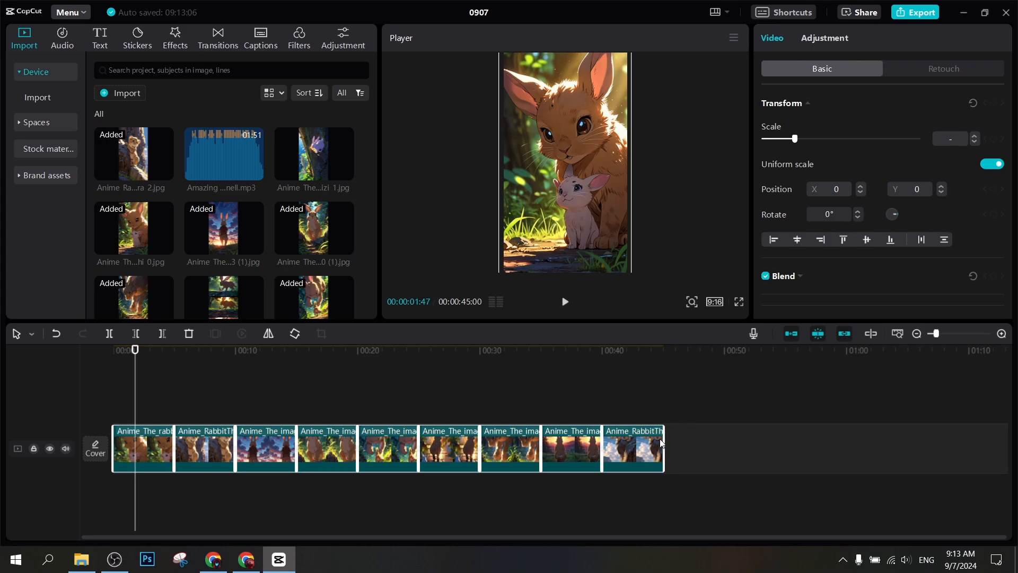
drag(664, 443, 649, 446)
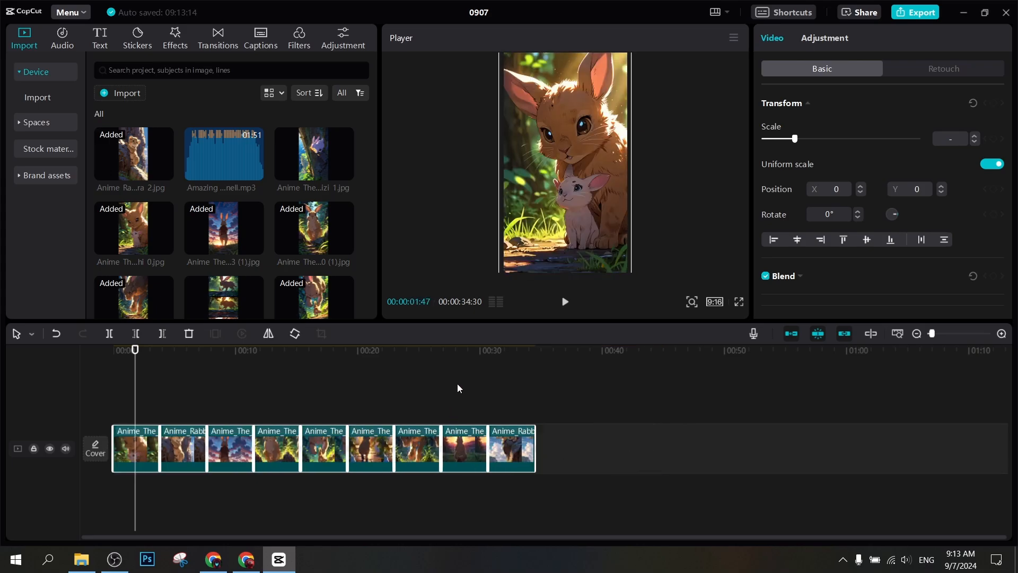
drag(531, 448, 505, 454)
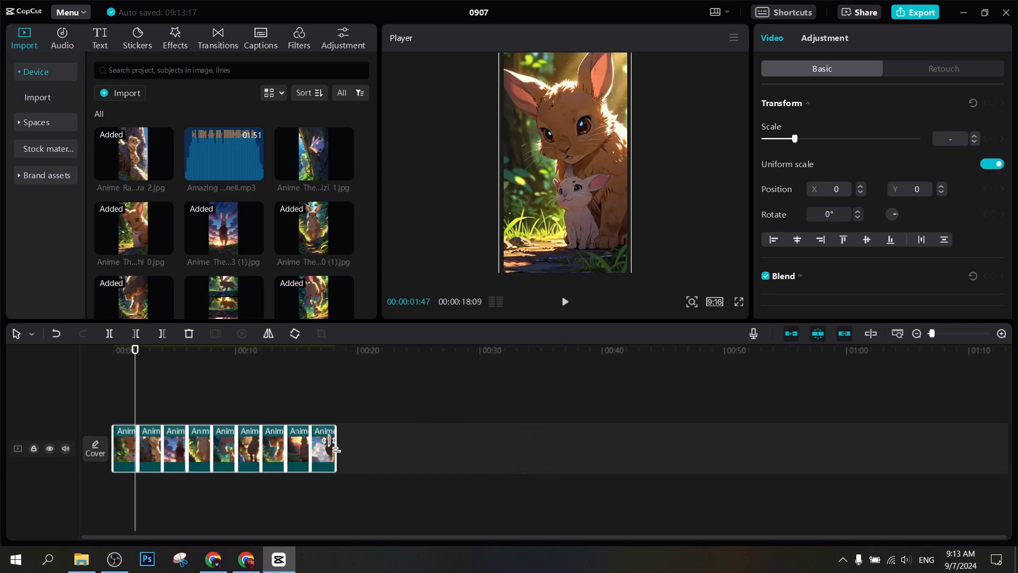
drag(330, 448, 248, 444)
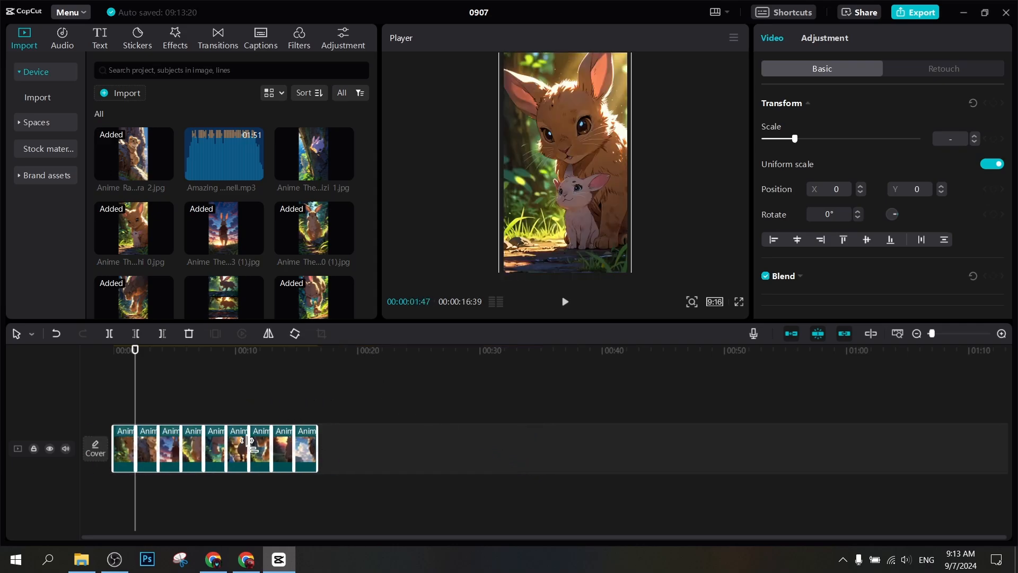
Apply the Sway Out combo animation to the first image and Sway In to the second.
click(117, 407)
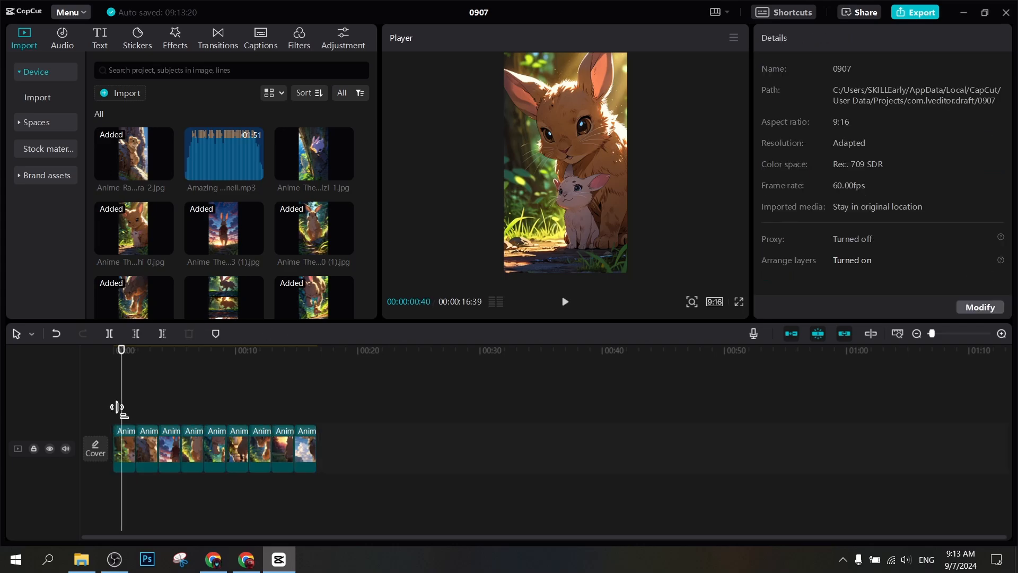
click(129, 434)
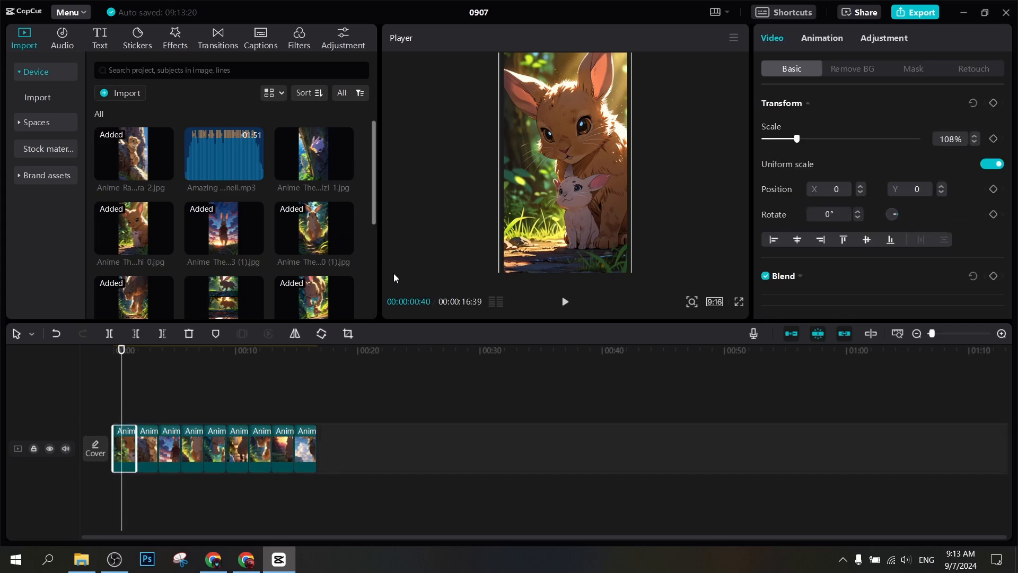
click(822, 38)
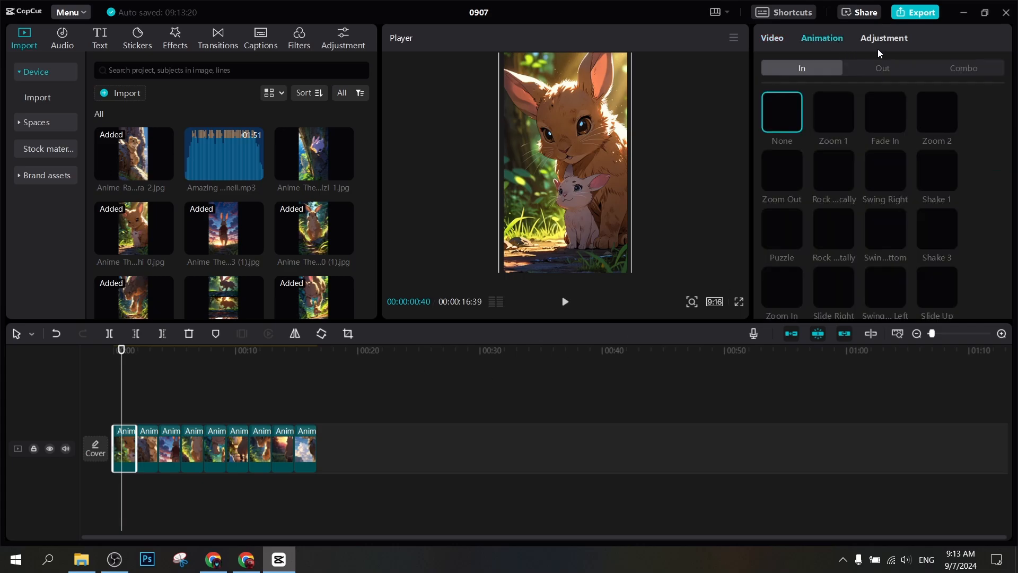
click(965, 68)
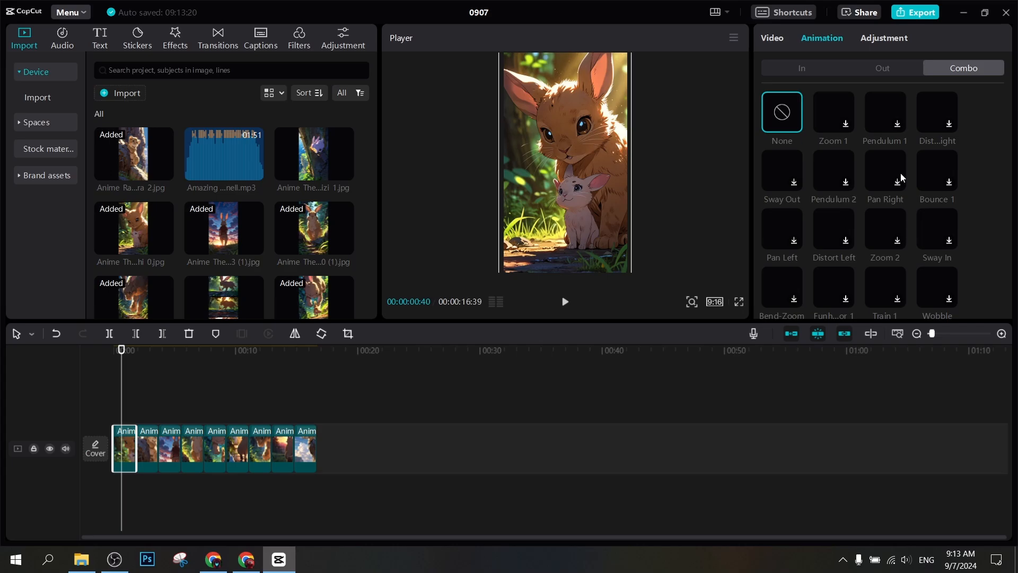
scroll(897, 175, down, 3)
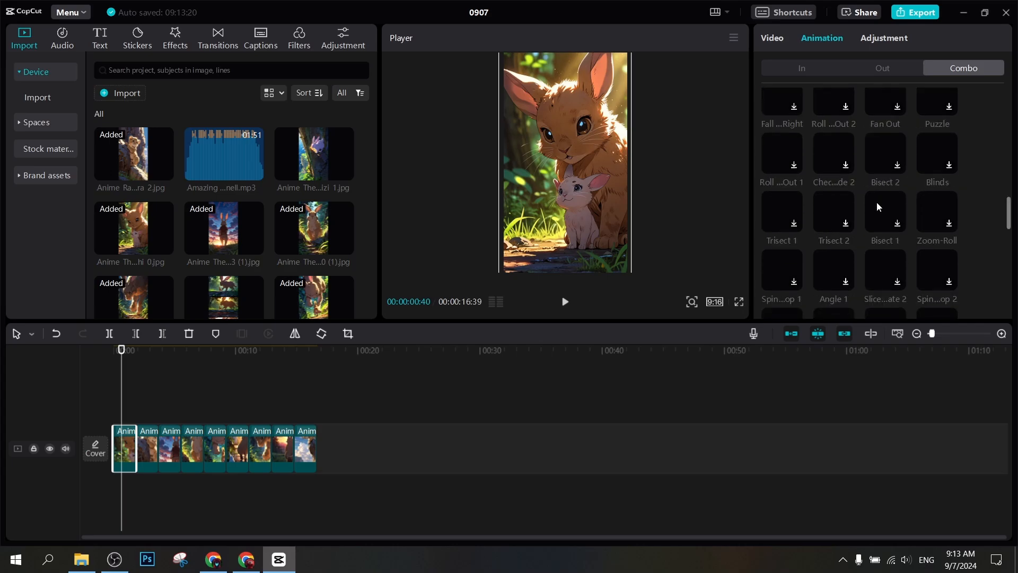
scroll(877, 202, up, 3)
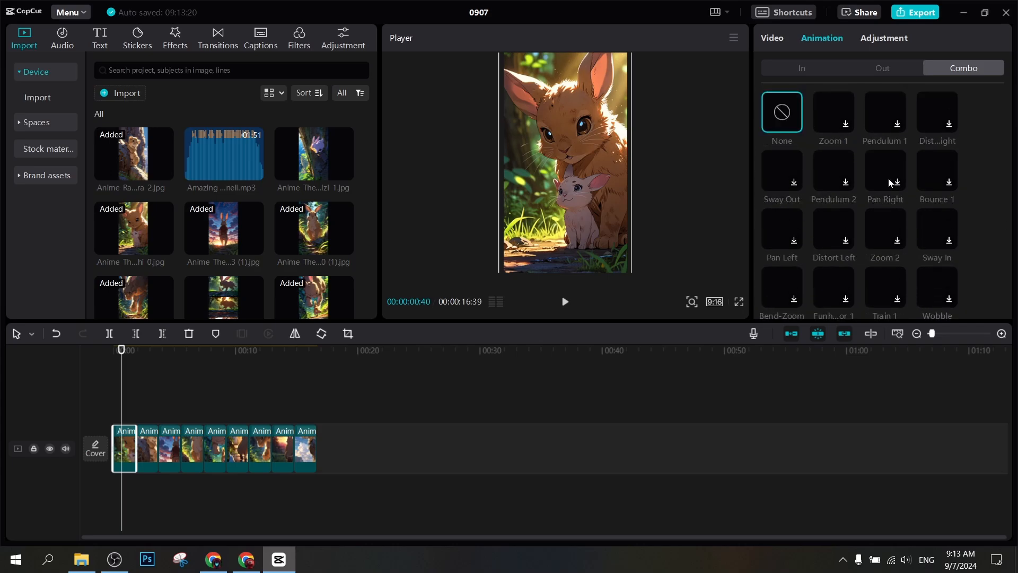
click(889, 179)
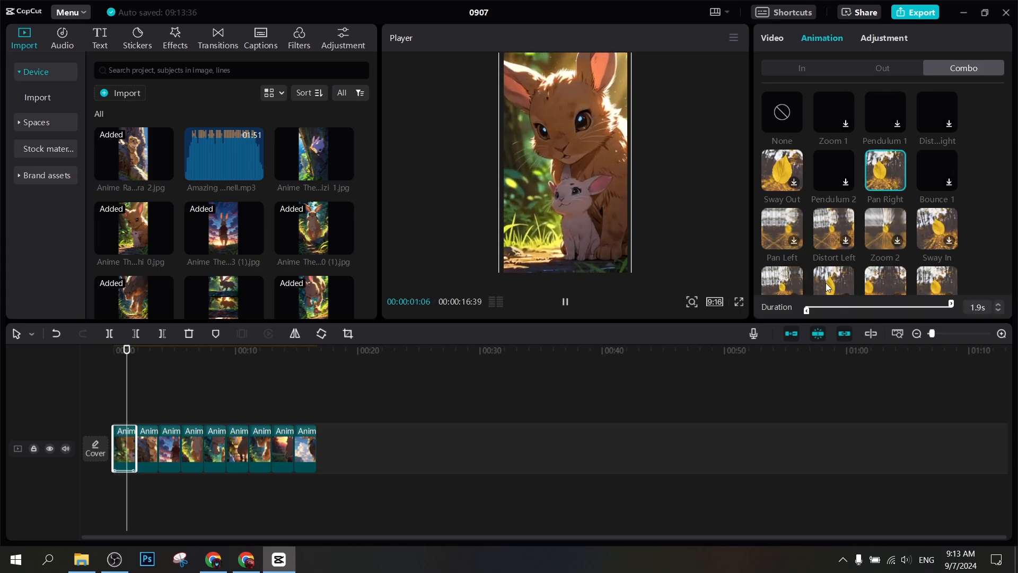
click(779, 180)
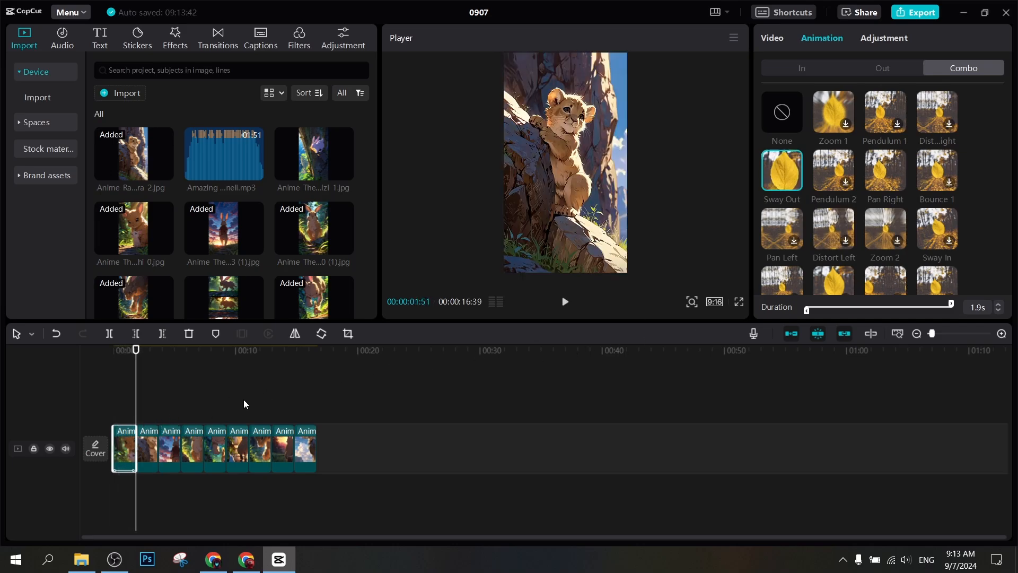
click(145, 452)
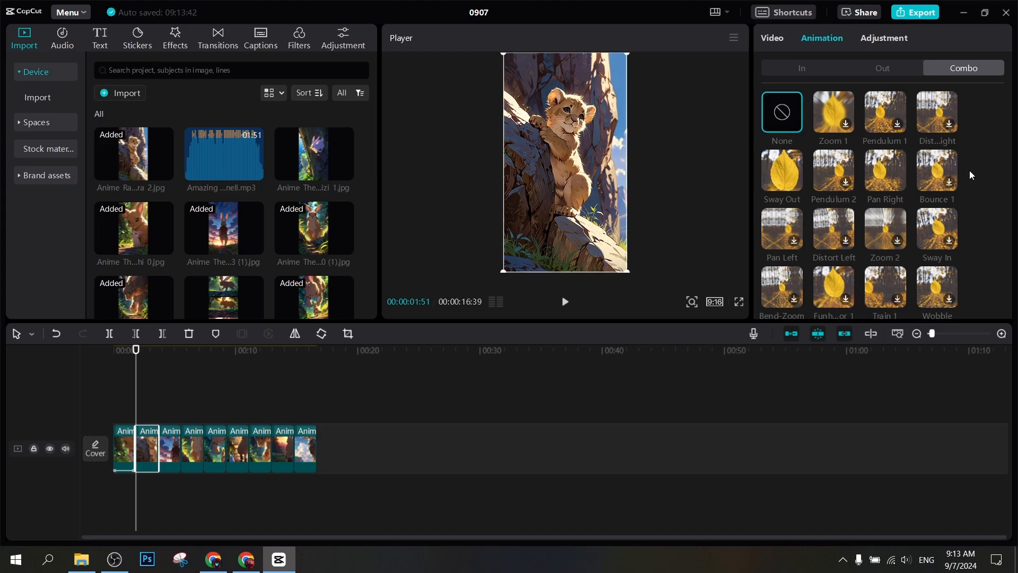
click(935, 223)
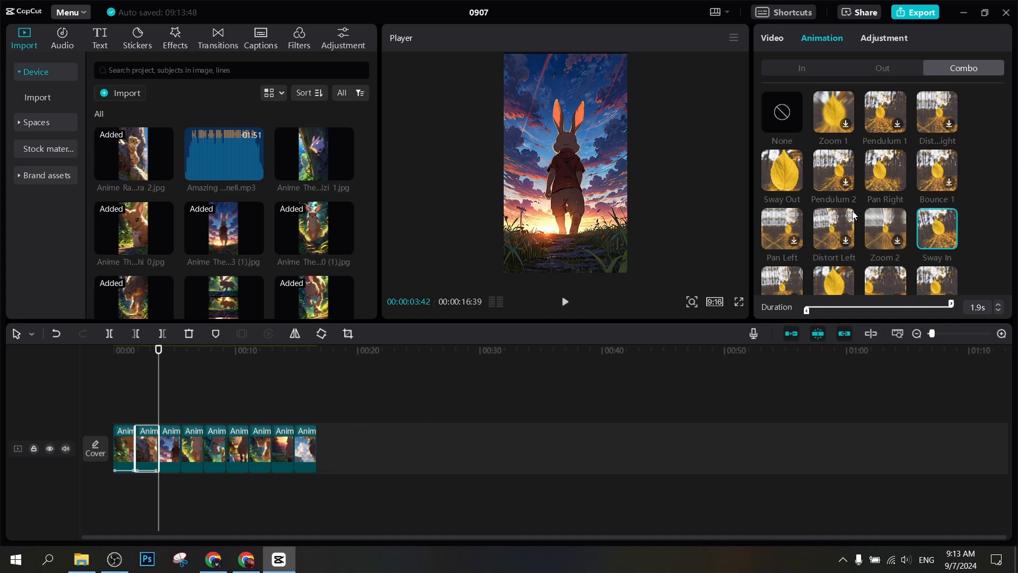
Apply the Pendulum 1 combo animation to the third image and try Zoom 1 on the fourth.
click(168, 427)
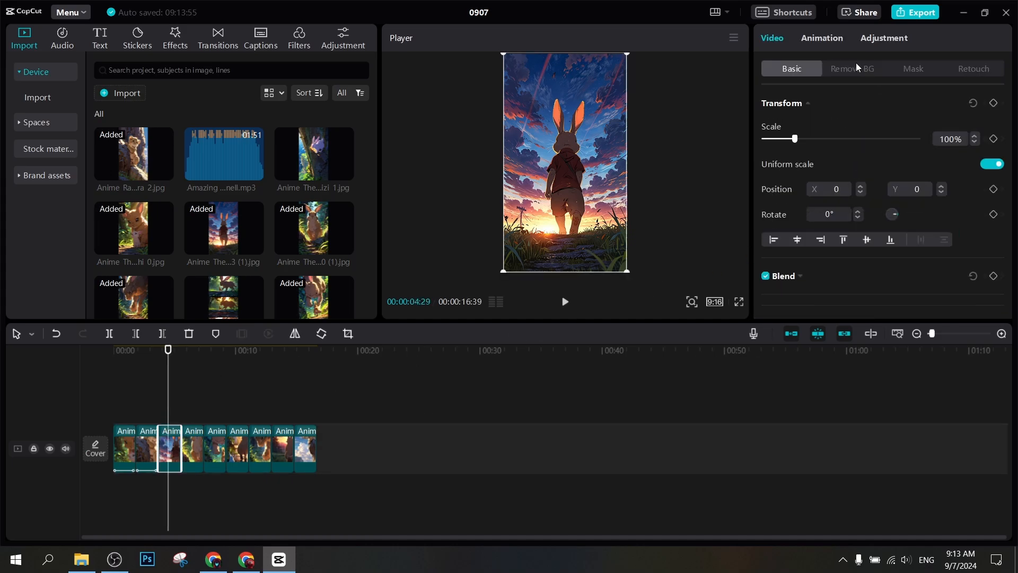
click(840, 40)
click(888, 114)
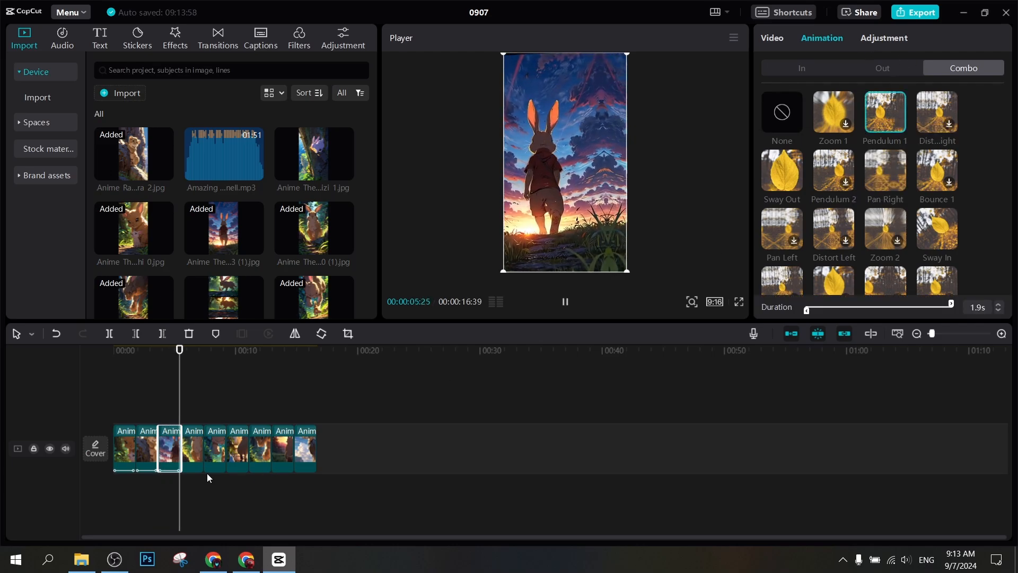
click(194, 451)
click(817, 41)
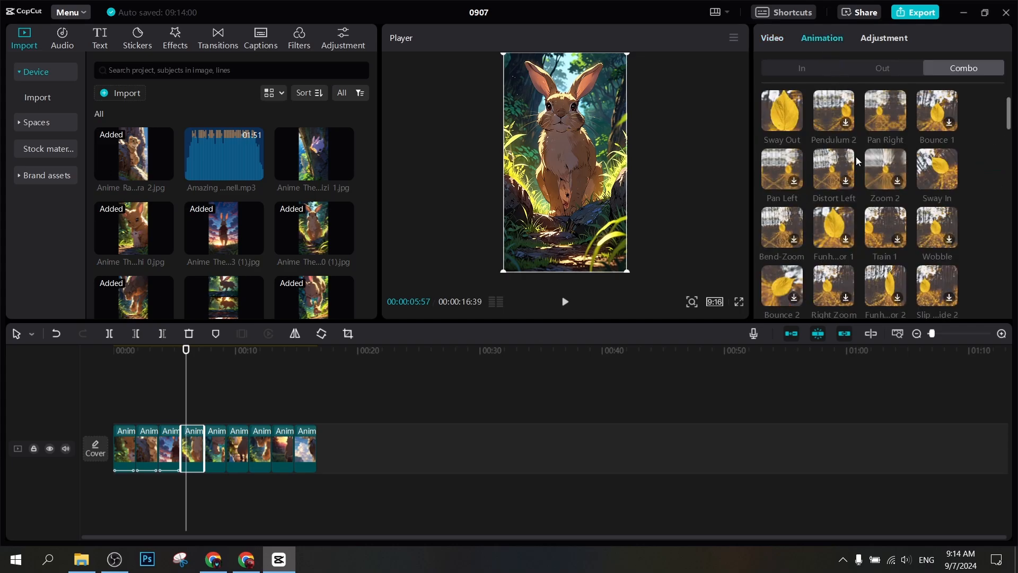
click(830, 116)
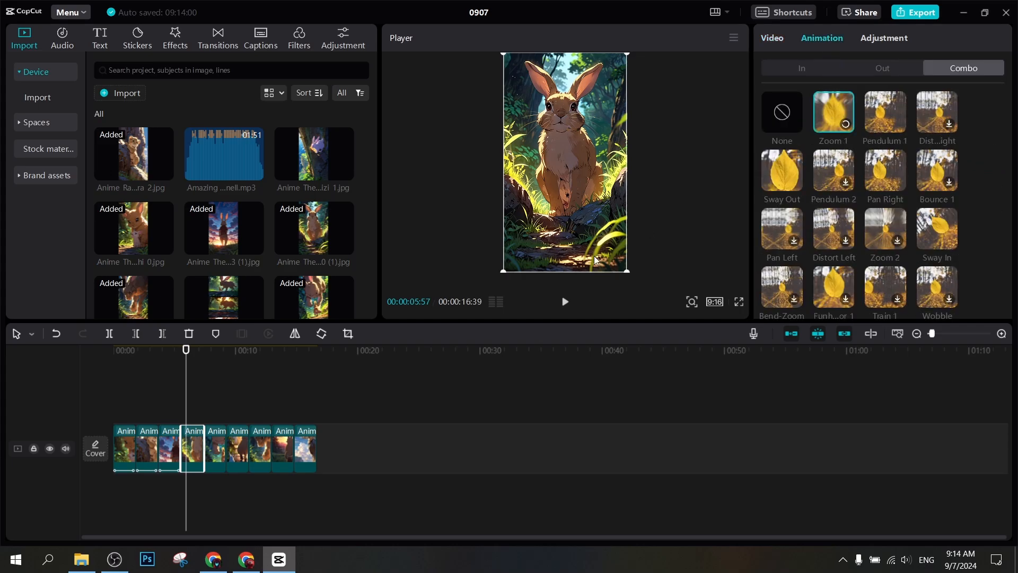
Apply the Zoom 1 combo animation to the fifth image, the large rabbit leaping above a small one.
click(205, 417)
click(212, 438)
click(211, 437)
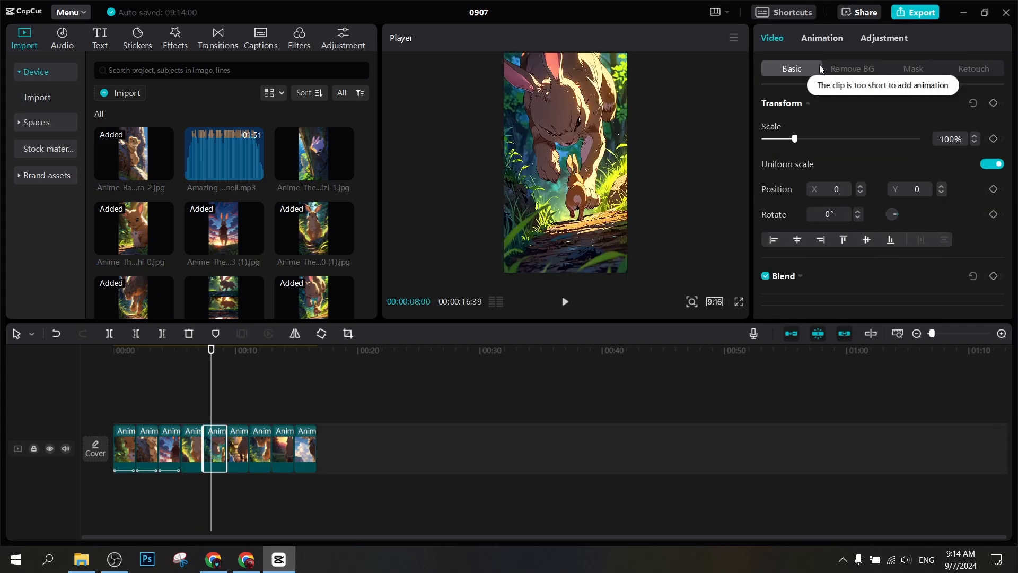
click(822, 39)
click(837, 117)
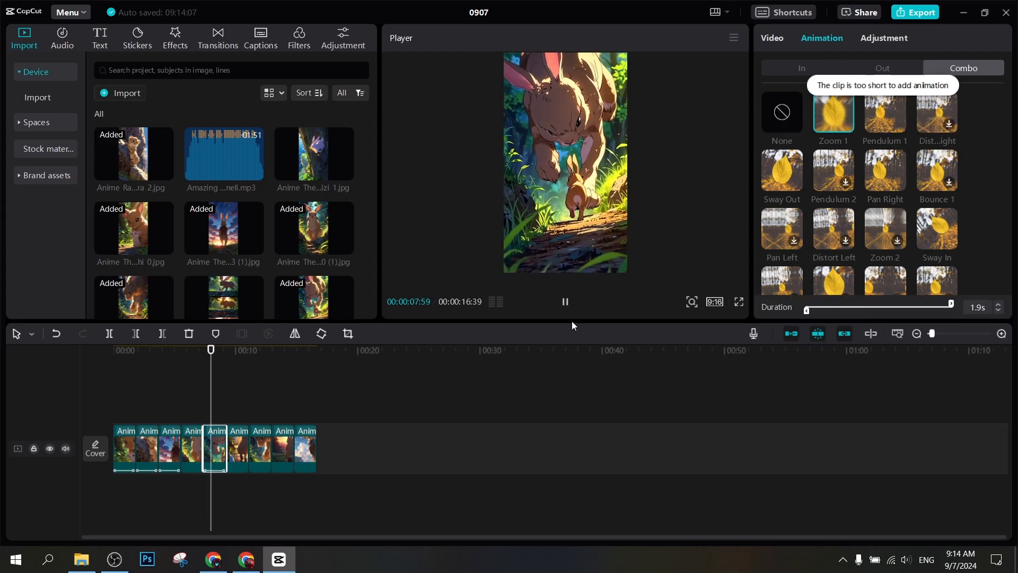
Apply the Pendulum 1 combo animation to the sixth and eighth images and Zoom 1 to the seventh.
click(239, 417)
click(237, 433)
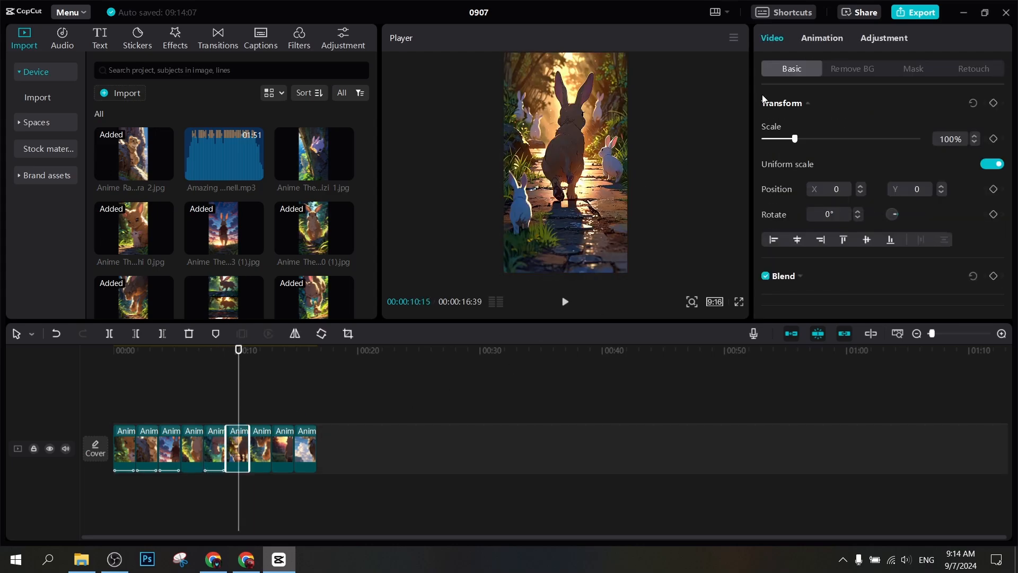
click(822, 38)
click(885, 113)
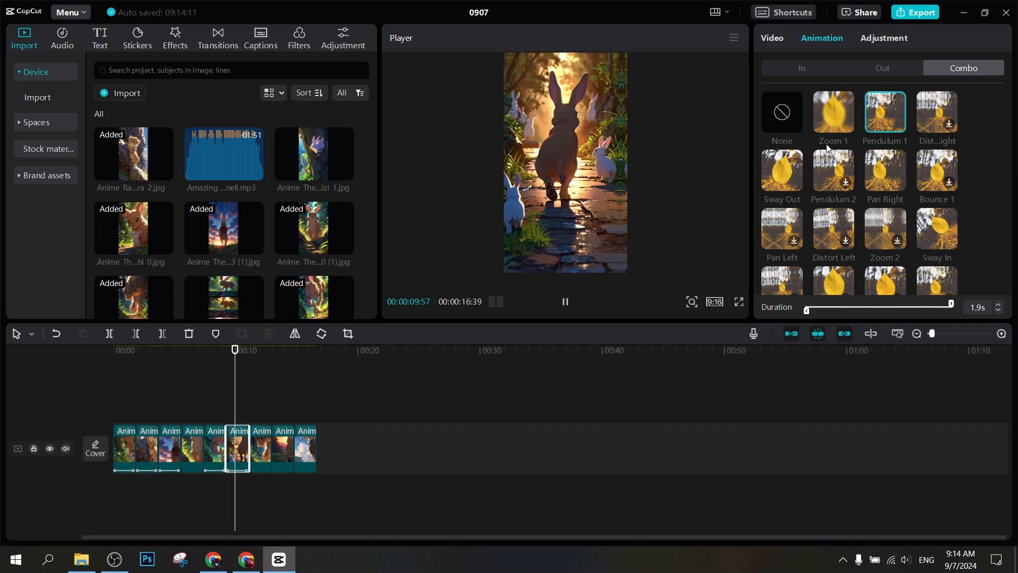
click(847, 106)
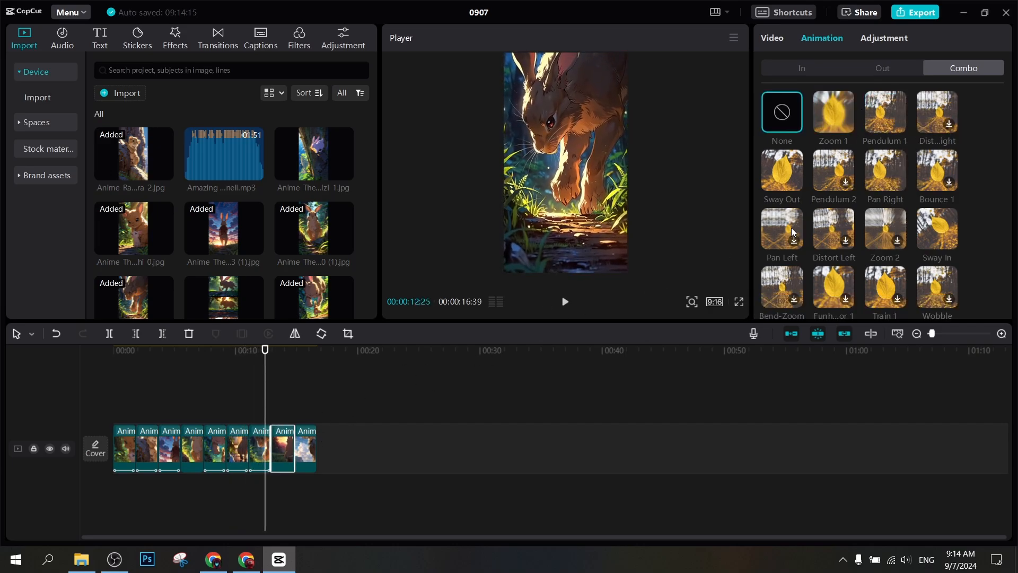
click(874, 116)
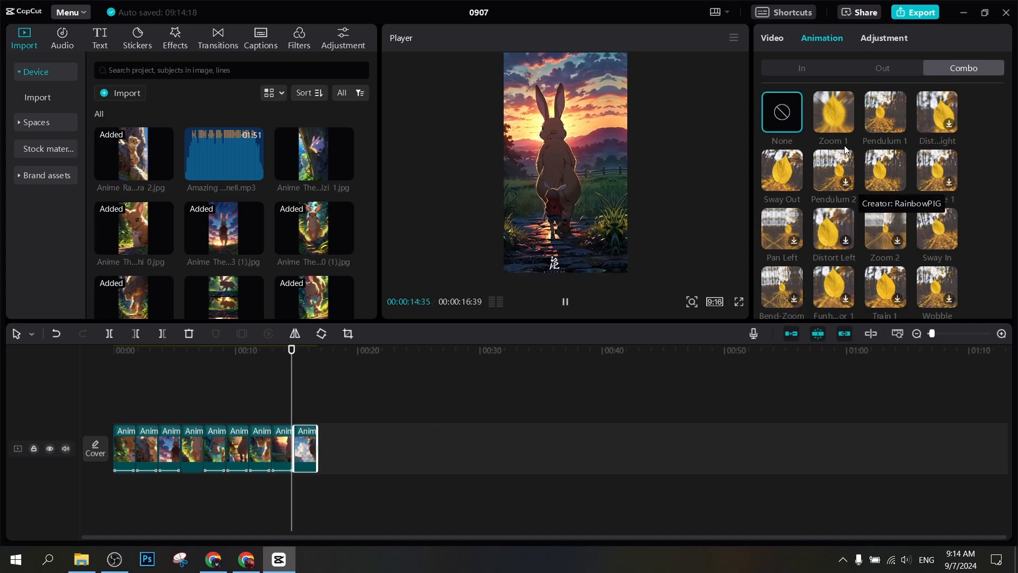
Try Sway Out on the fourth image and replace it with the Zoom 1 combo animation.
click(125, 414)
click(196, 449)
click(824, 37)
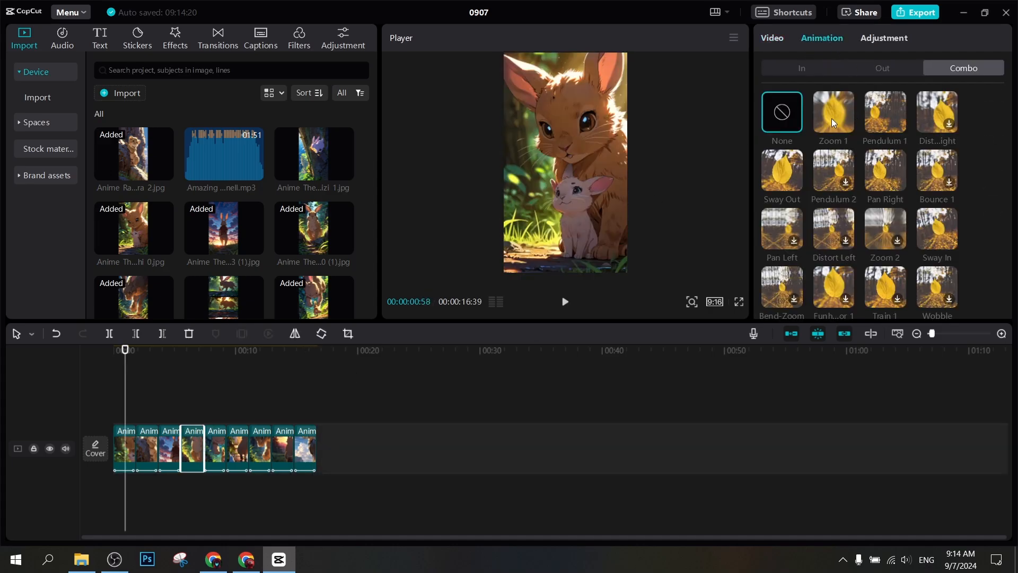
click(788, 169)
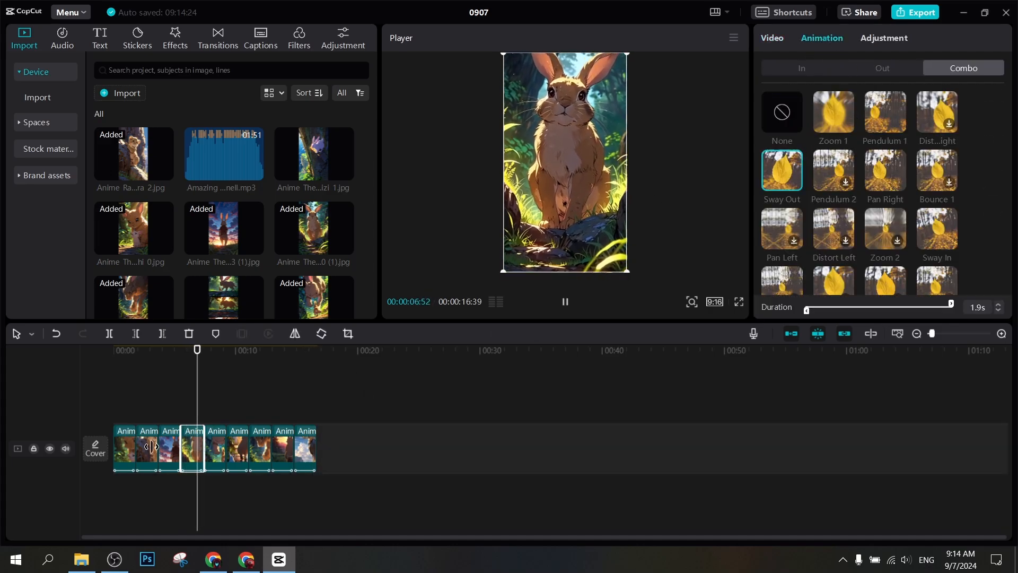
click(833, 112)
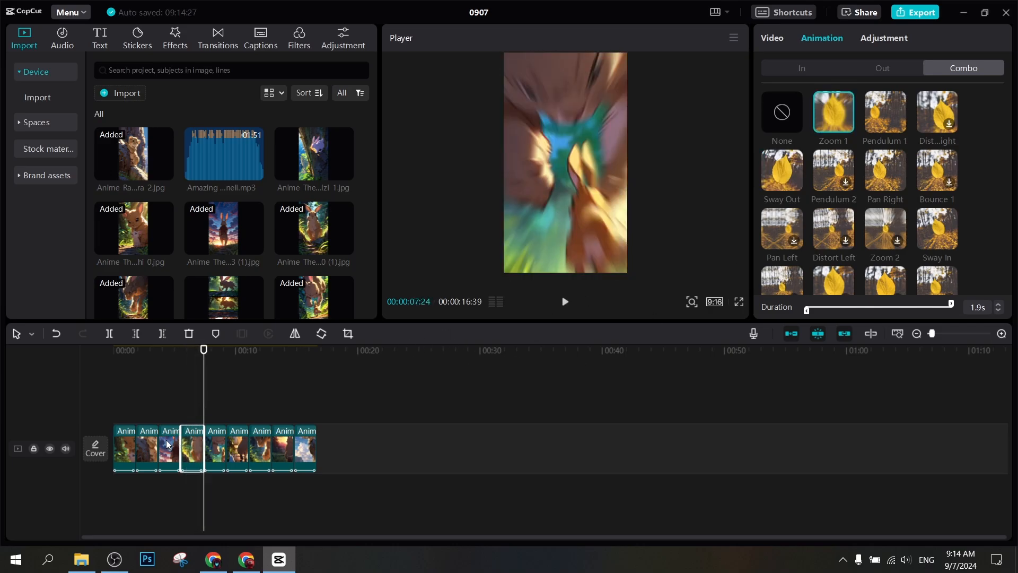
Add the Then and Now overlay transition between the first and second images.
scroll(168, 444, up, 5)
drag(291, 536, 176, 527)
click(192, 395)
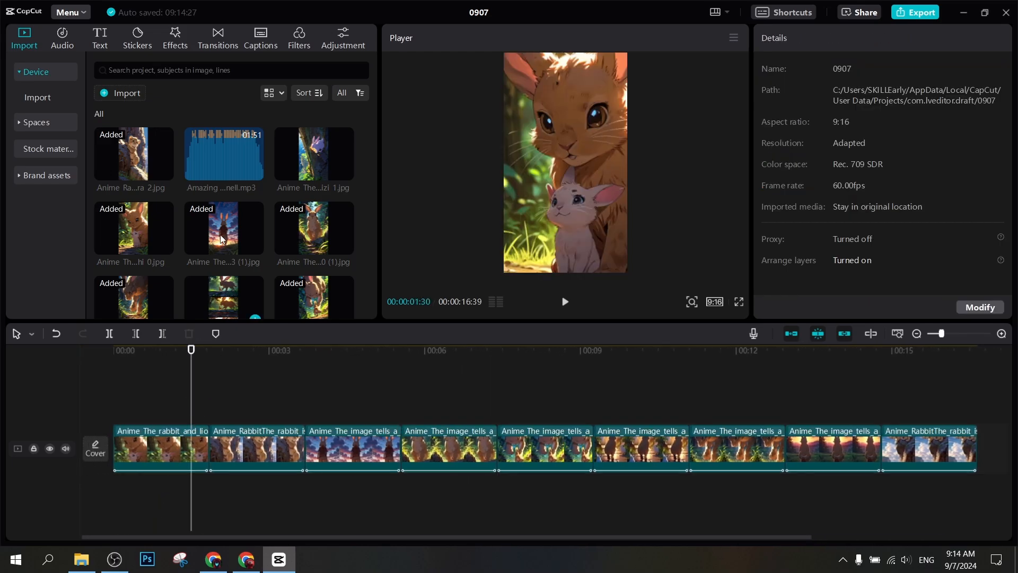
click(223, 43)
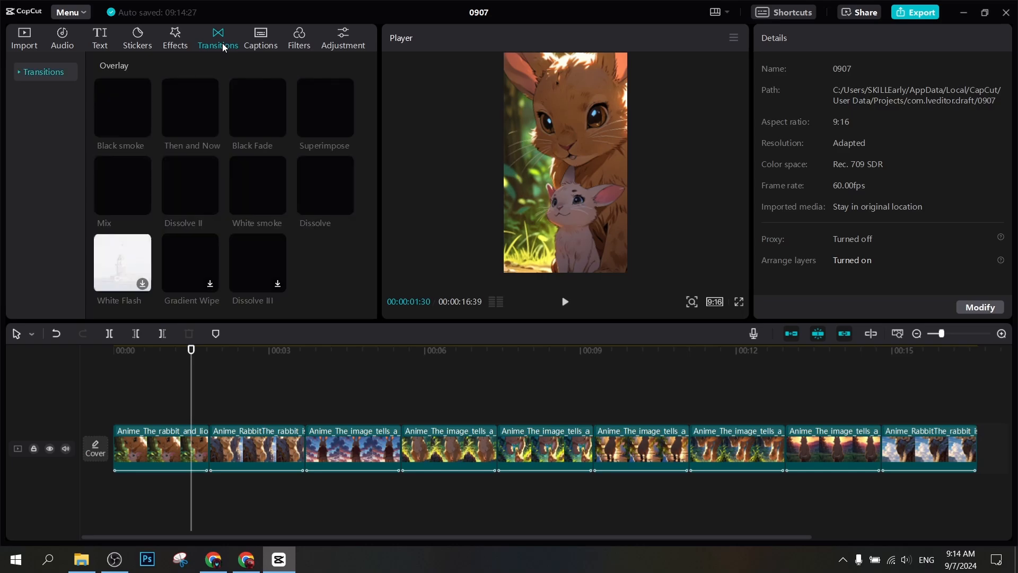
click(126, 98)
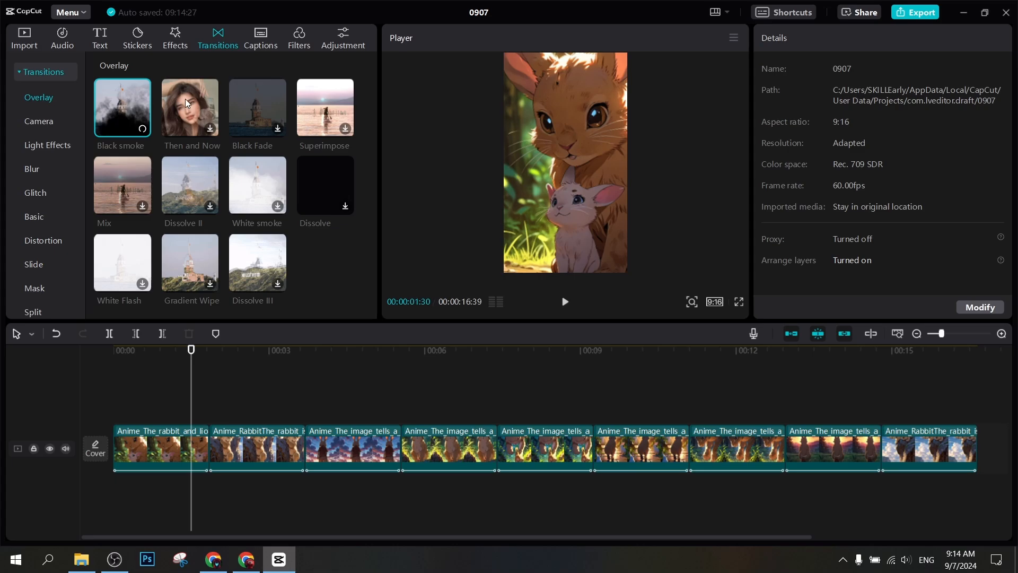
mouse_move(185, 98)
mouse_down()
mouse_move(201, 98)
mouse_move(263, 225)
mouse_move(197, 441)
mouse_up()
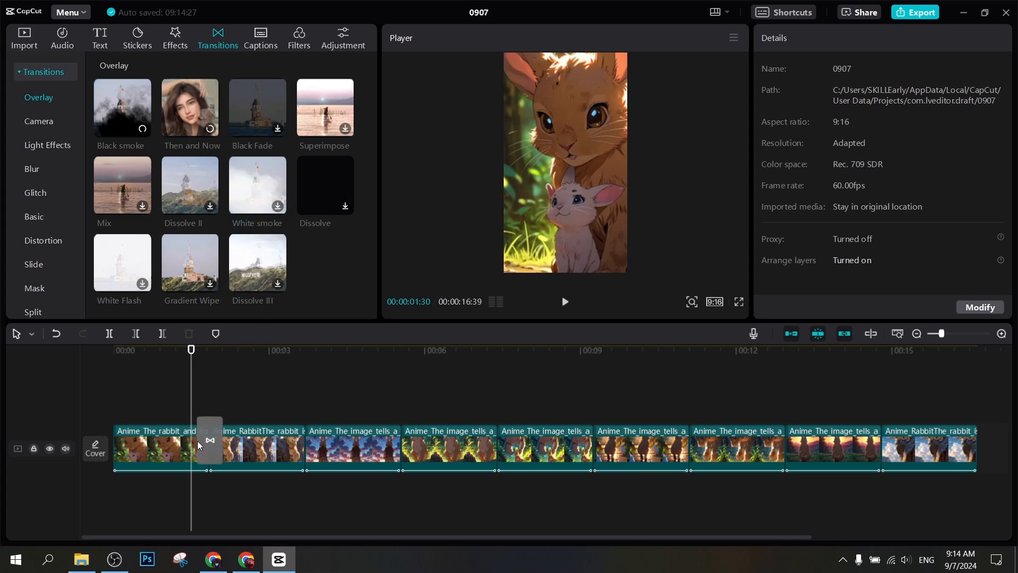
click(590, 321)
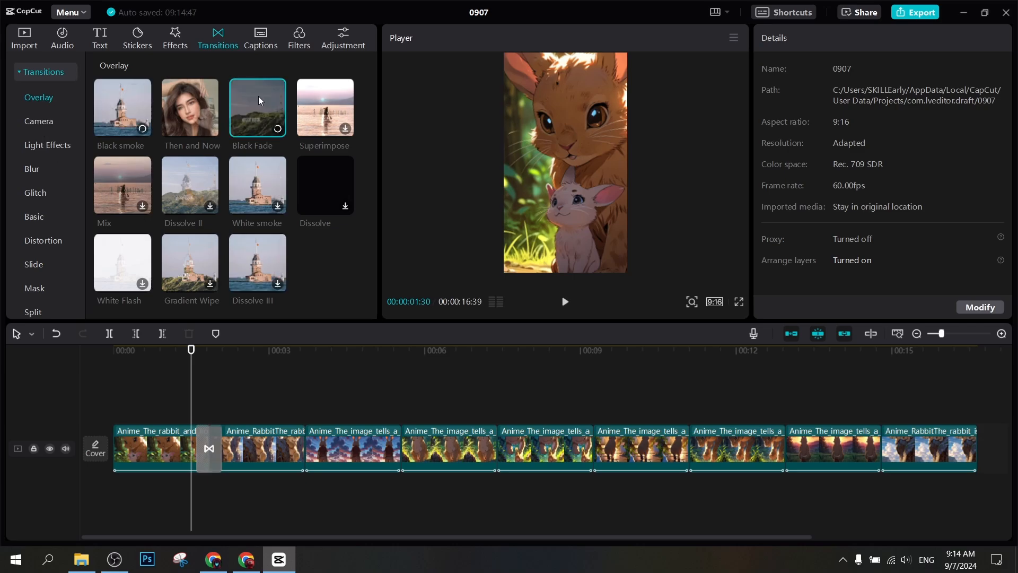
Add a Black Fade transition between the second and third images and a Dissolve between the third and fourth.
drag(259, 97, 300, 443)
key(space)
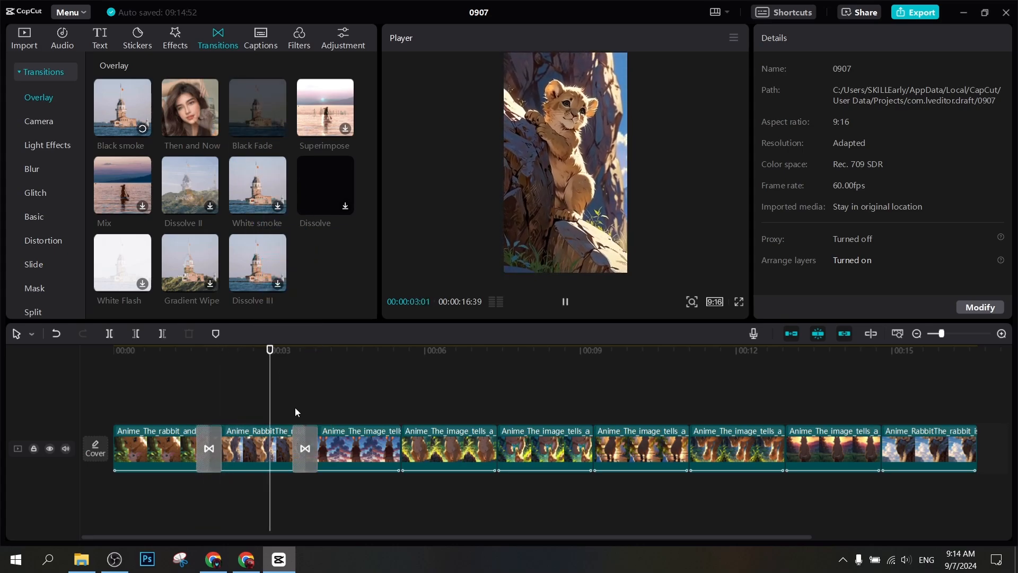
key(space)
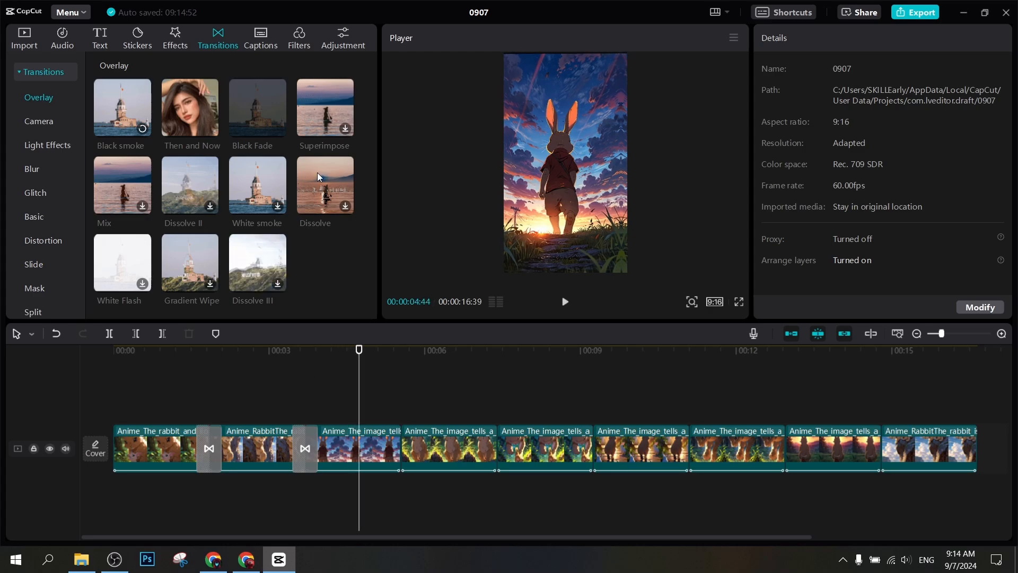
click(330, 193)
drag(325, 182, 398, 449)
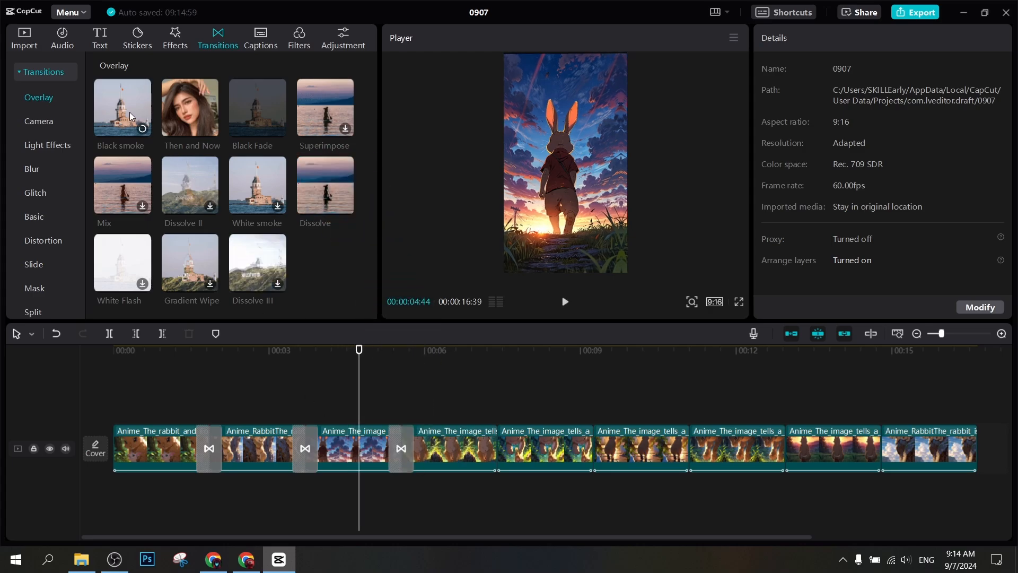
Add a Black smoke transition between the fourth and fifth images and a Mix between the fifth and sixth.
drag(132, 116, 393, 403)
drag(479, 432, 481, 433)
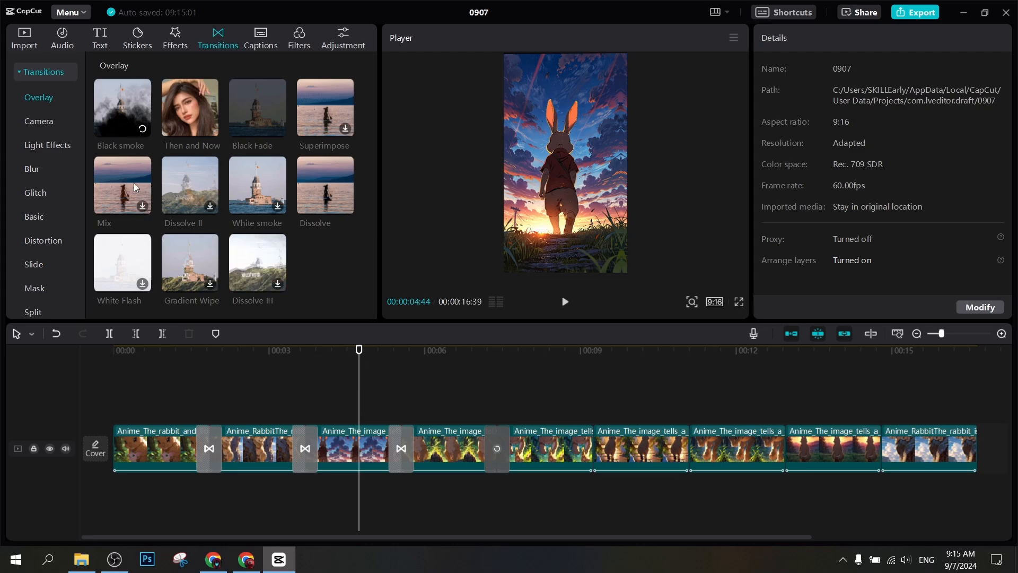
drag(129, 181, 580, 448)
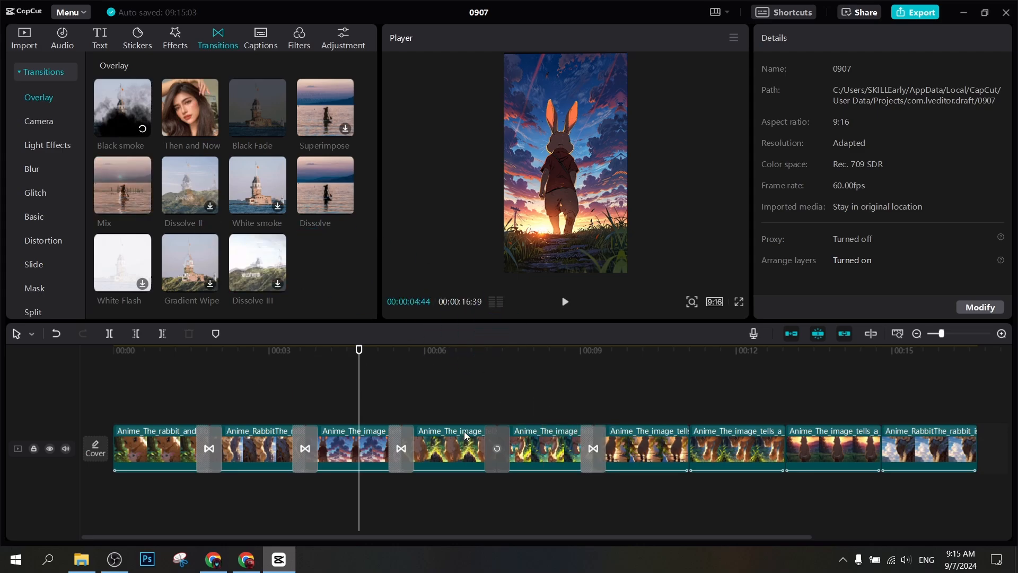
Add overlay transitions, including Dissolve II, after the sixth and seventh images, and Black Fade after the eighth.
drag(190, 184, 764, 443)
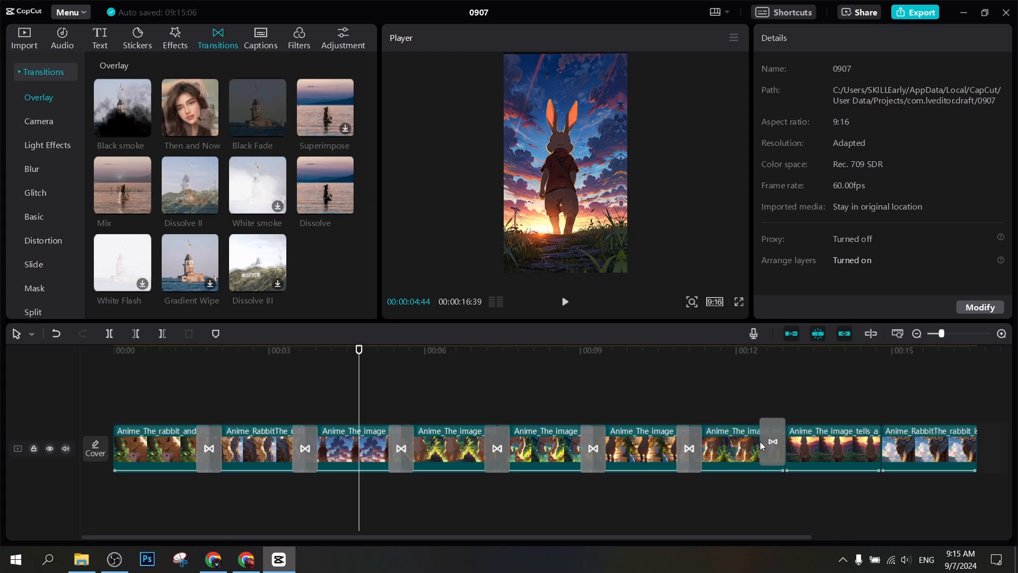
key(space)
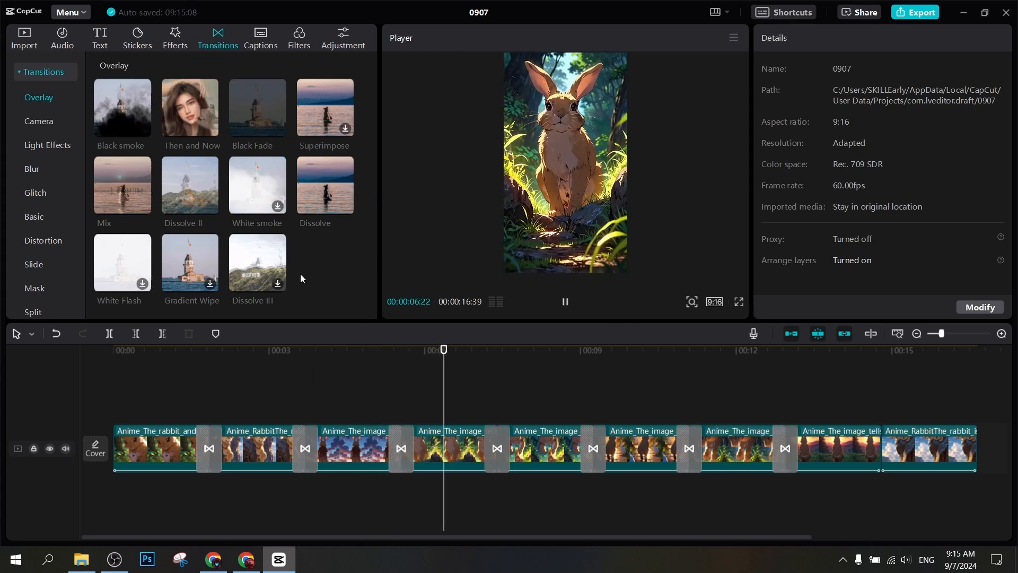
mouse_move(265, 124)
mouse_down()
mouse_move(700, 397)
mouse_move(897, 457)
mouse_move(881, 450)
mouse_up()
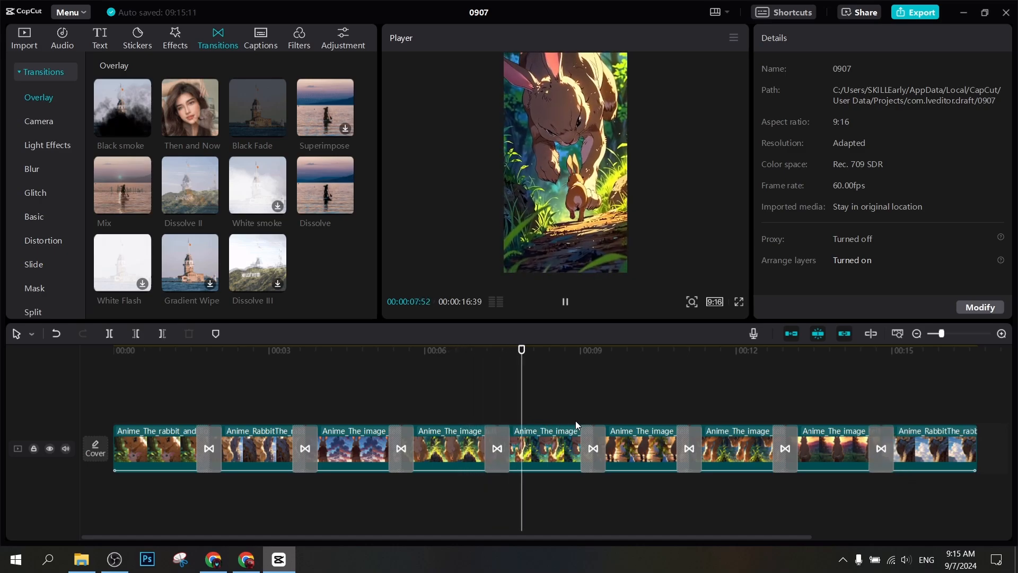
key(space)
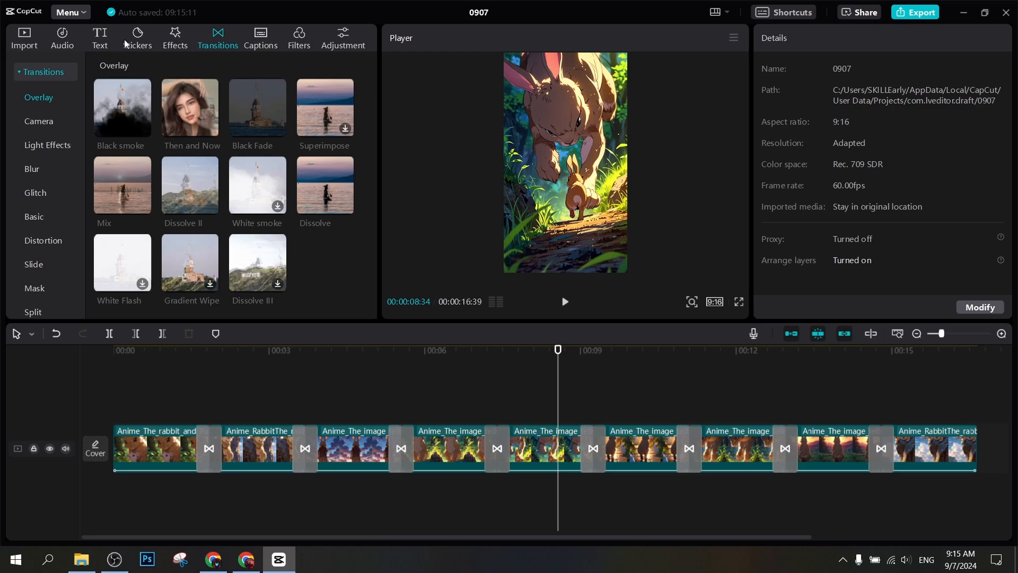
Load the first trending sticker, the red X, and return the playhead to the start of the timeline.
click(133, 42)
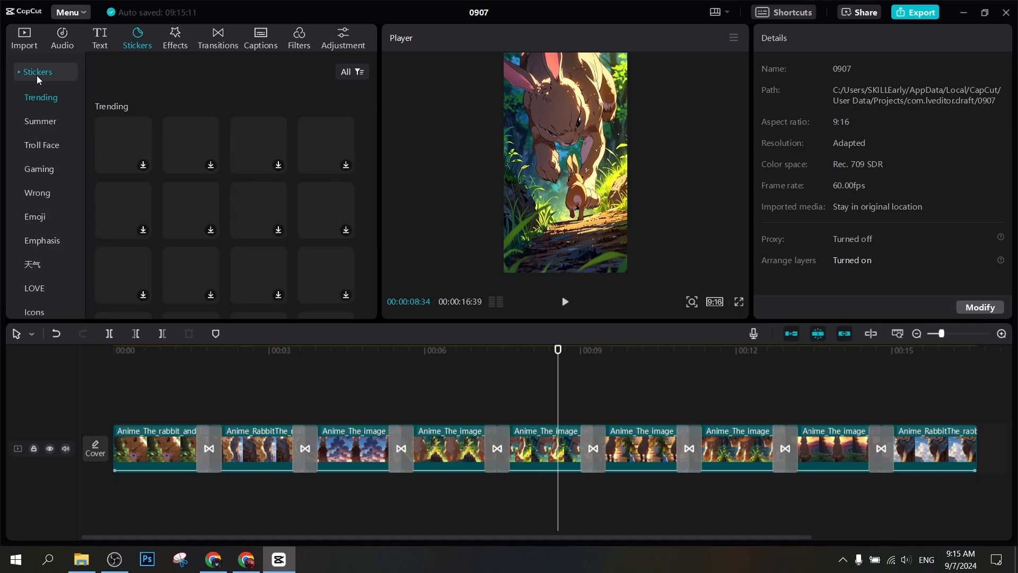
click(121, 132)
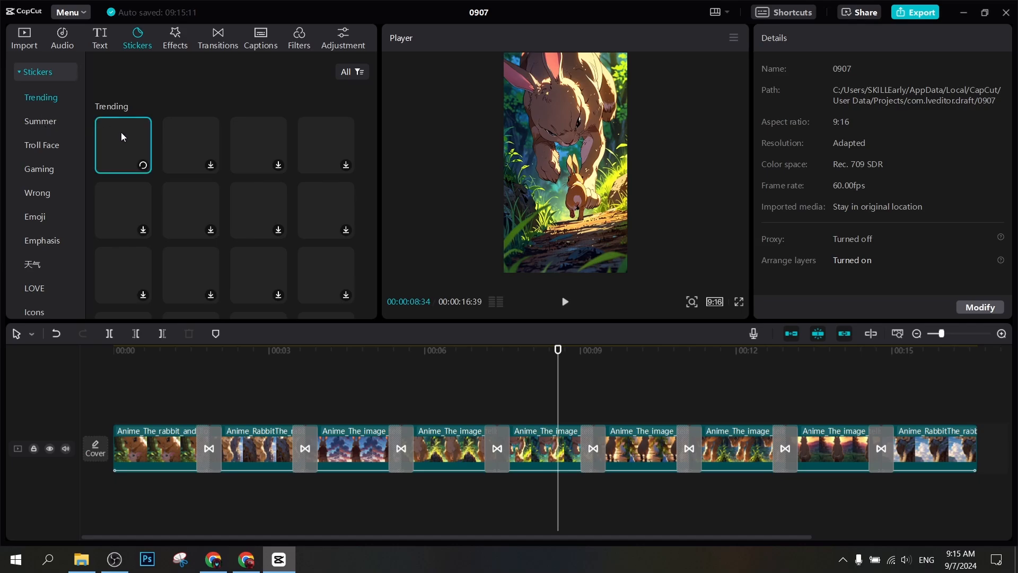
click(161, 403)
drag(163, 403, 103, 412)
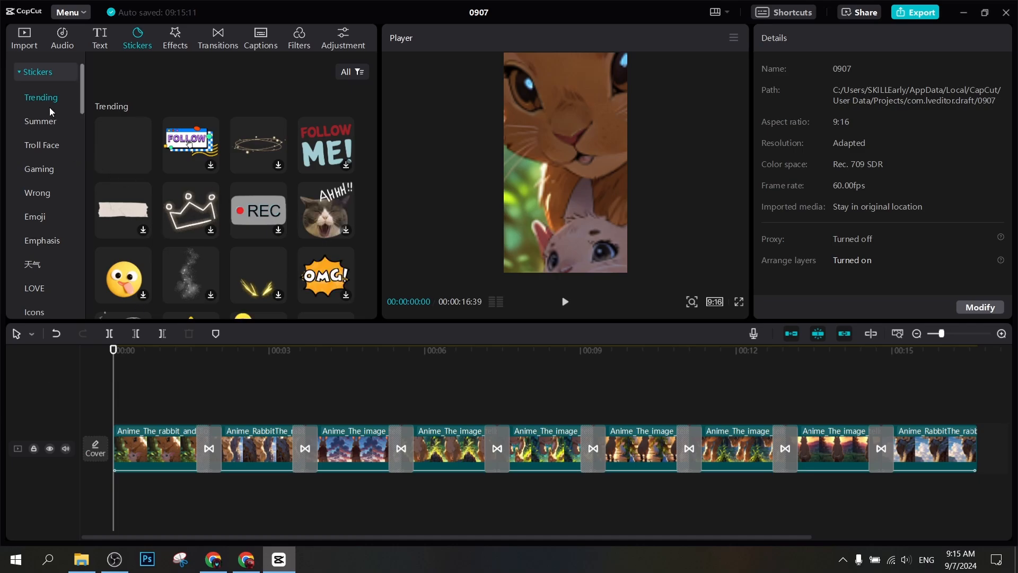
Browse the trending stickers for ones that suit the rabbit story and play the first image's opening moments.
scroll(50, 114, down, 2)
scroll(50, 114, up, 2)
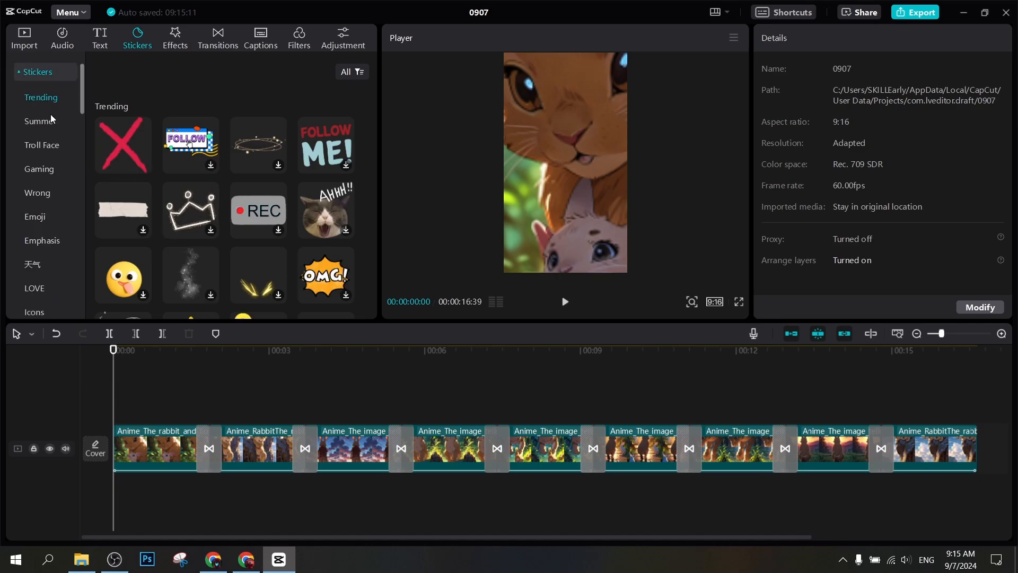
scroll(218, 180, down, 5)
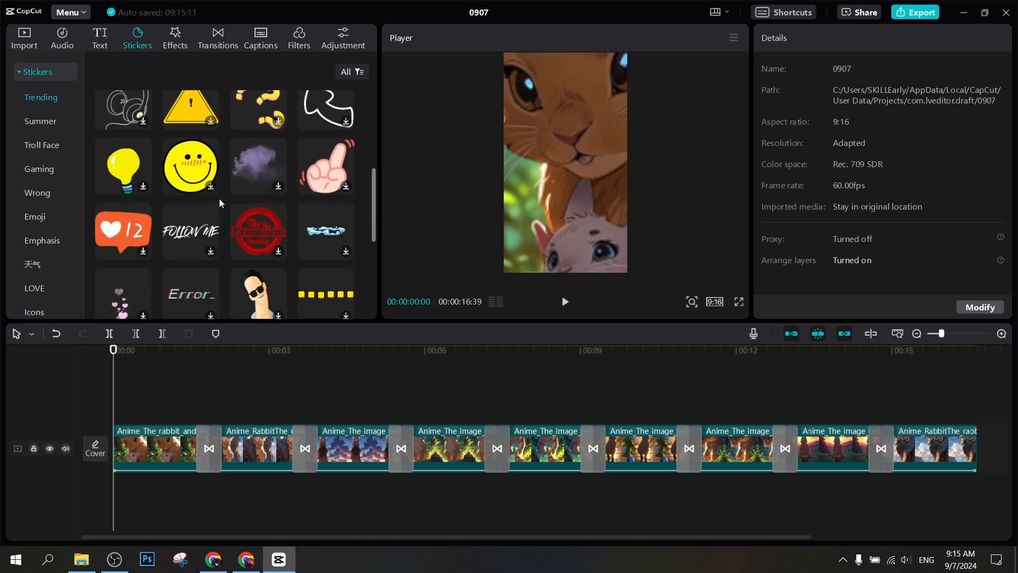
scroll(219, 199, down, 2)
scroll(219, 199, down, 2)
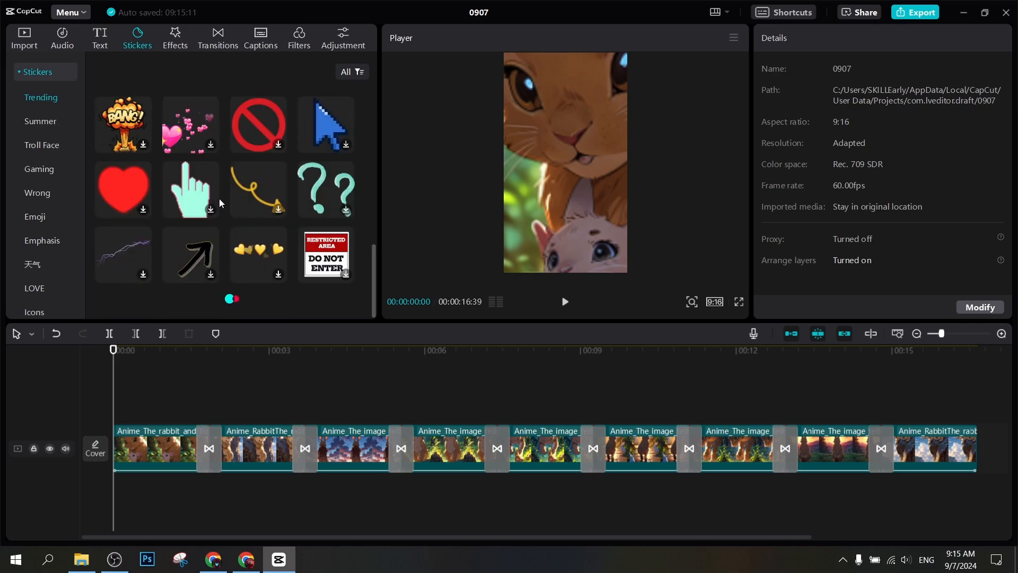
scroll(219, 199, up, 5)
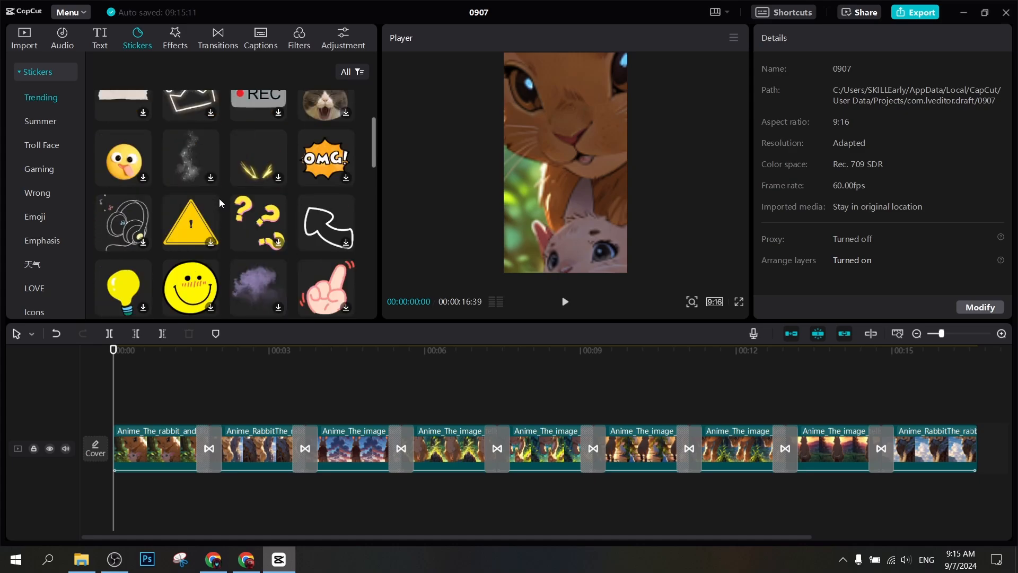
scroll(219, 199, down, 7)
scroll(219, 198, down, 10)
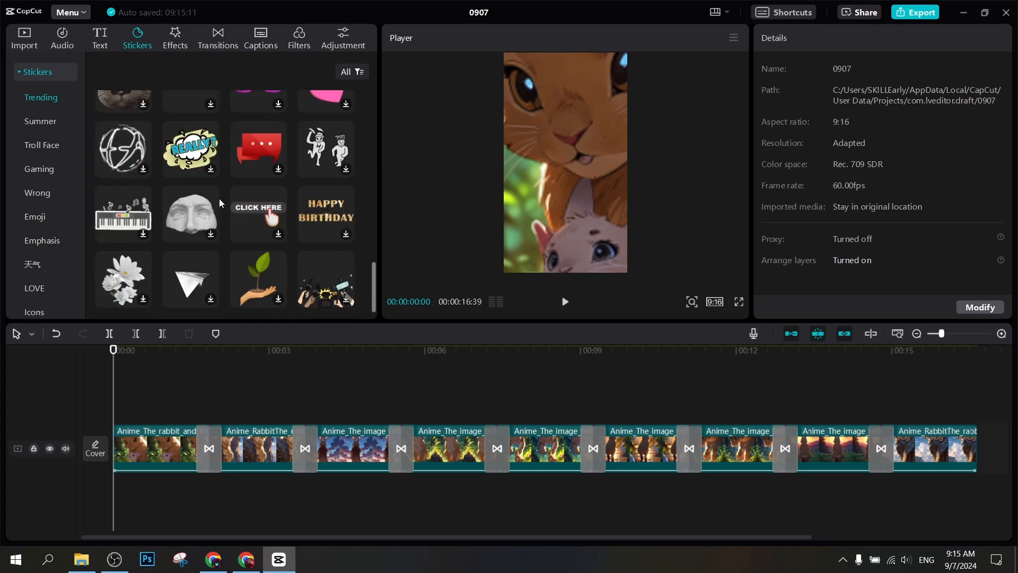
scroll(219, 198, down, 1)
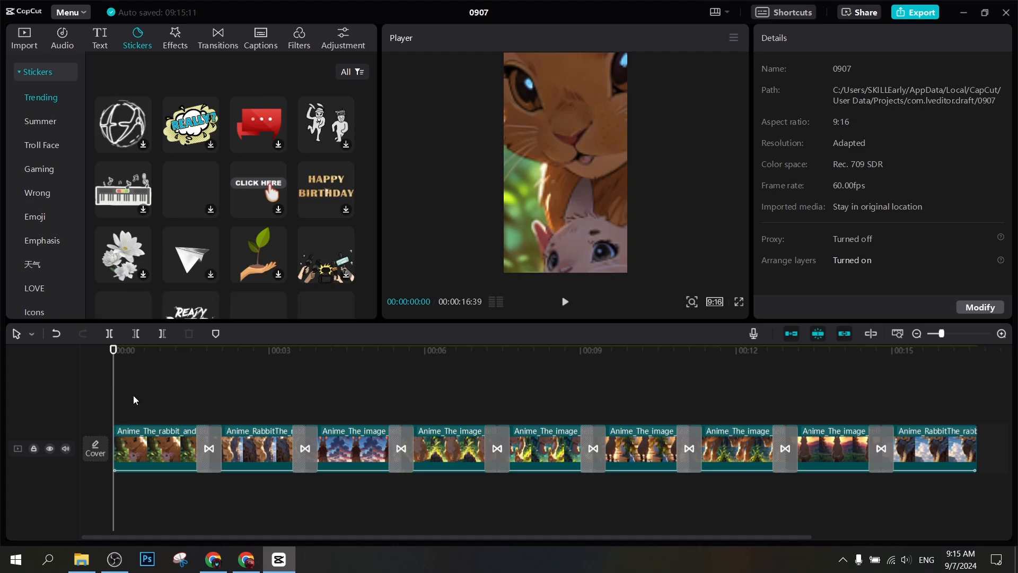
key(space)
key(space)
Look through the Trending and Summer sticker categories for a suitable sticker.
scroll(250, 224, up, 9)
scroll(252, 223, up, 6)
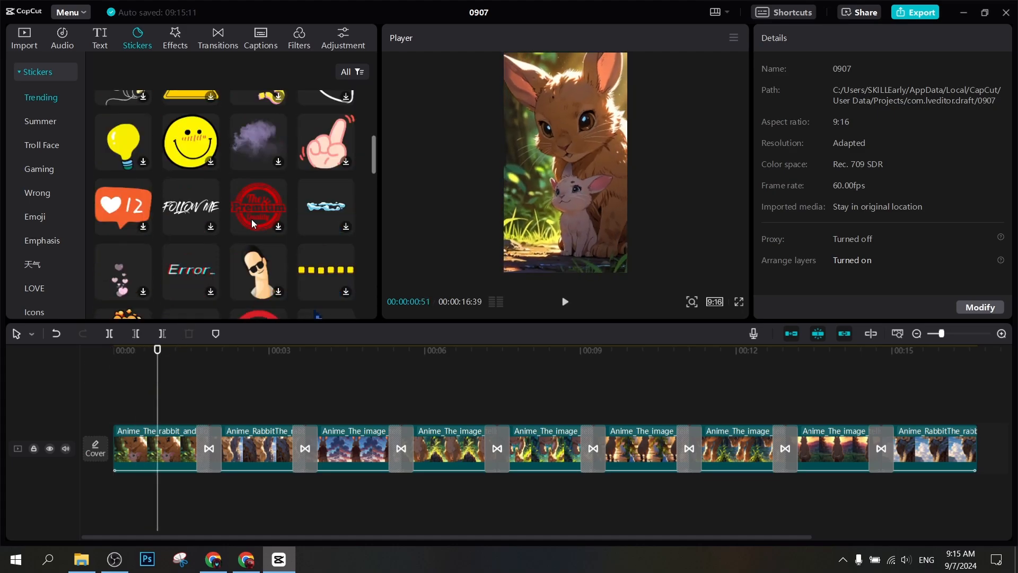
scroll(253, 223, down, 2)
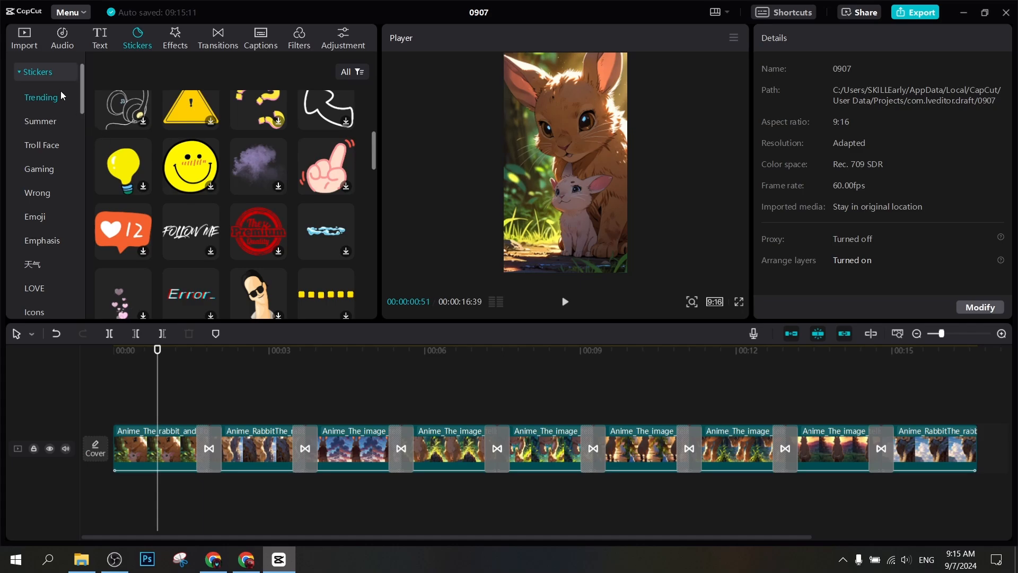
click(46, 75)
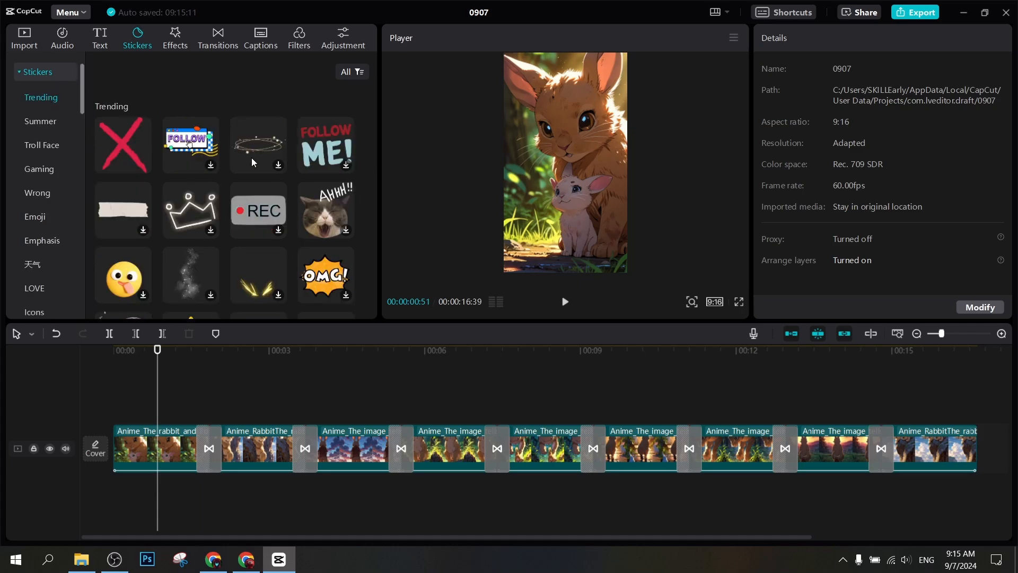
scroll(246, 171, down, 10)
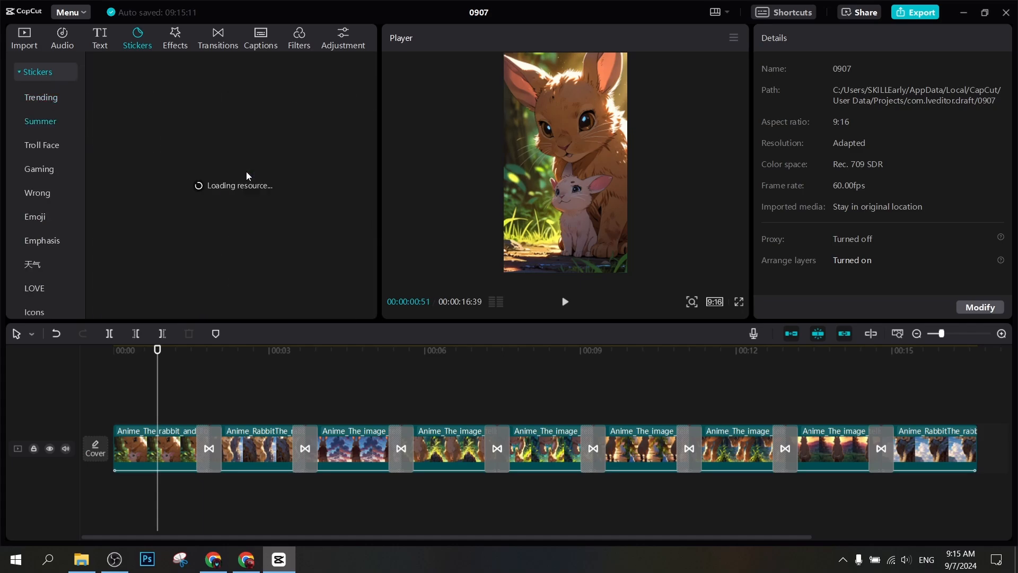
click(36, 73)
click(50, 102)
click(50, 72)
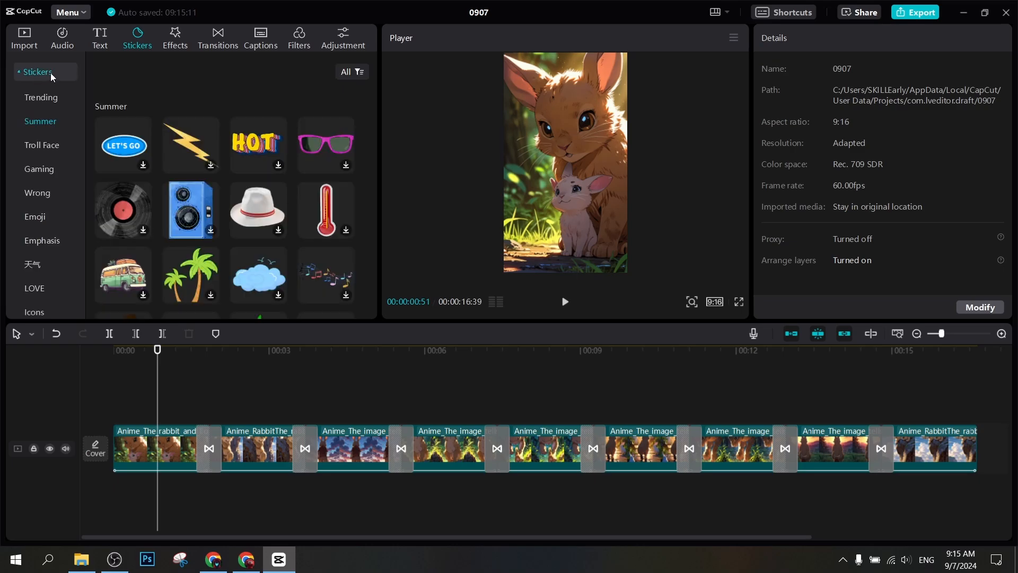
scroll(221, 201, down, 3)
click(46, 100)
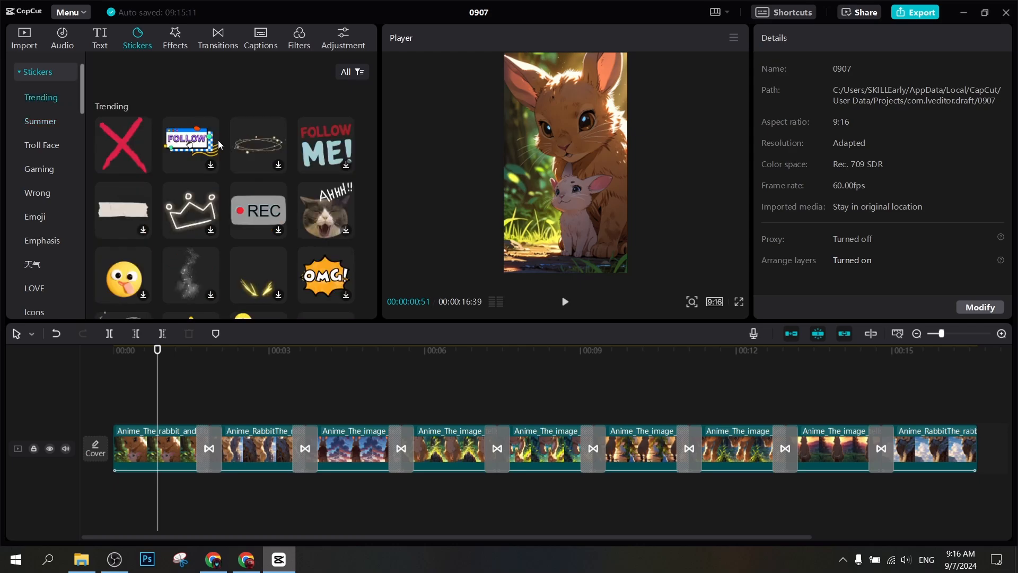
scroll(218, 154, down, 15)
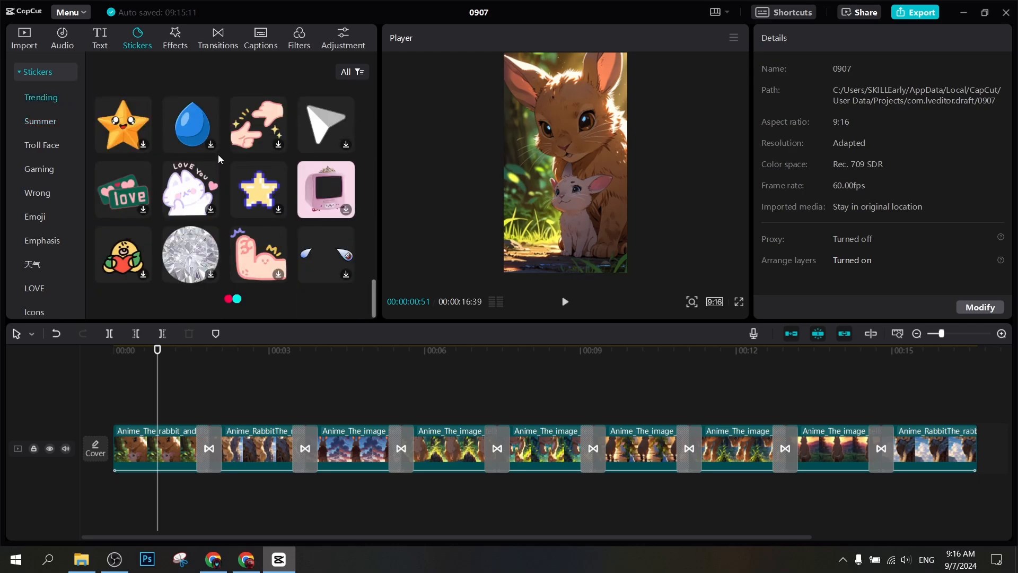
scroll(218, 154, down, 3)
Browse the trending video effects and preview the Zoom Lens effect on the images.
click(178, 39)
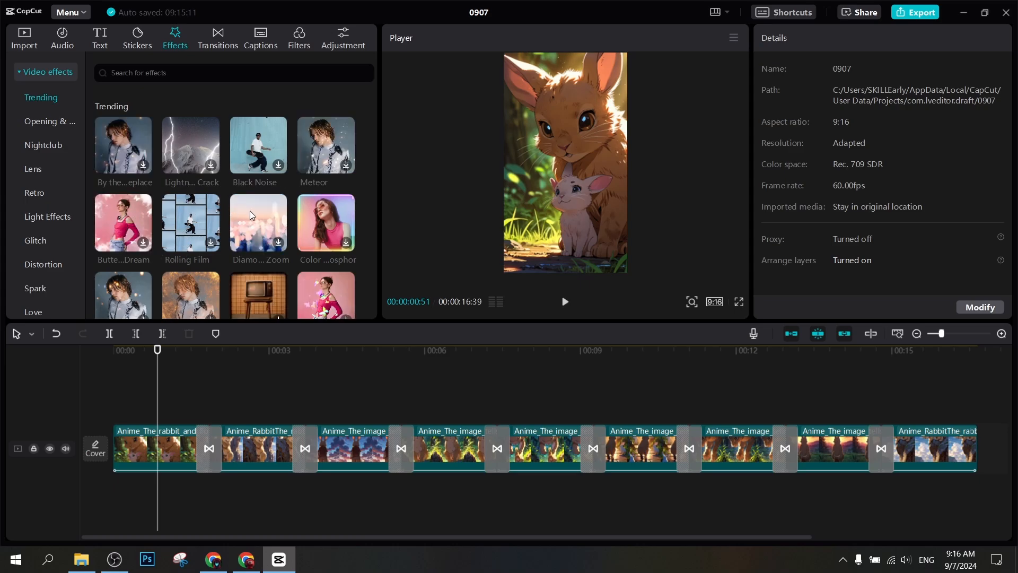
scroll(161, 176, down, 2)
scroll(165, 176, down, 3)
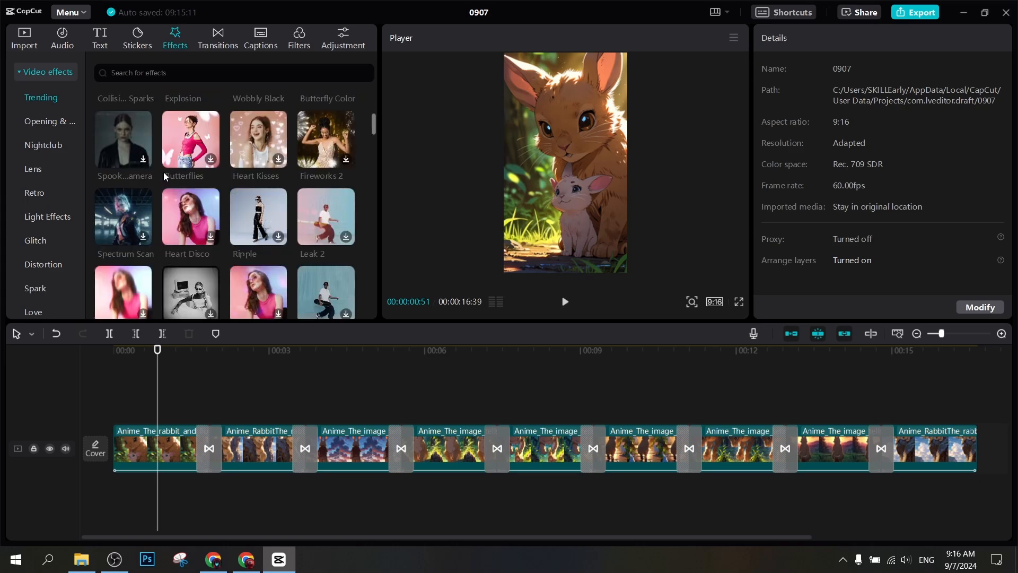
scroll(189, 200, down, 1)
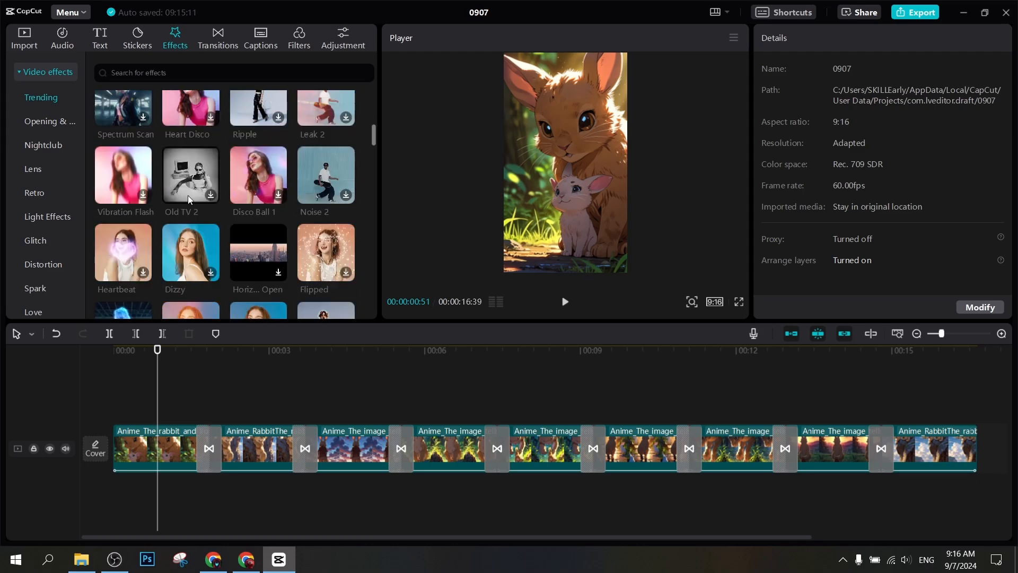
scroll(293, 229, down, 5)
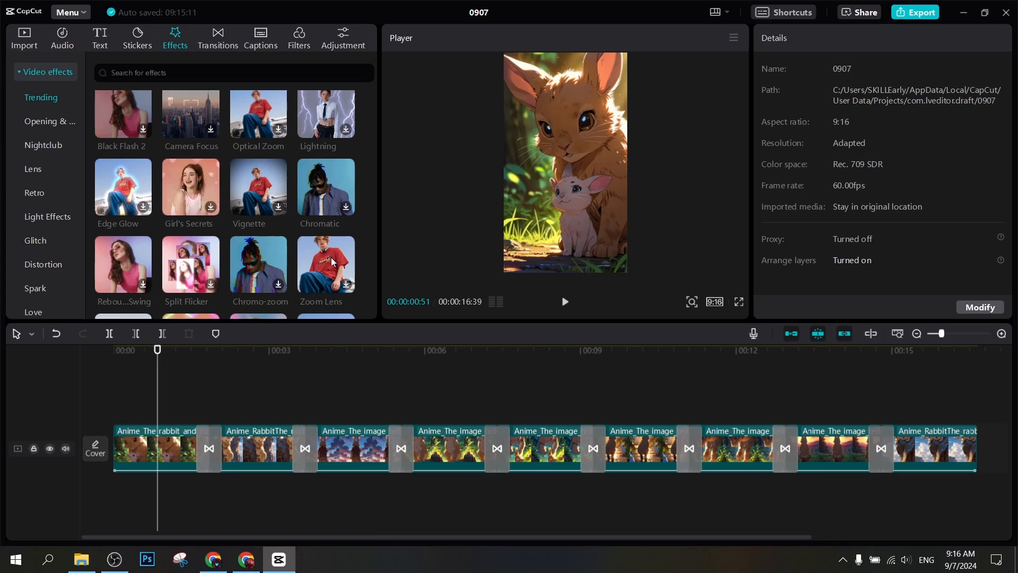
scroll(332, 262, down, 1)
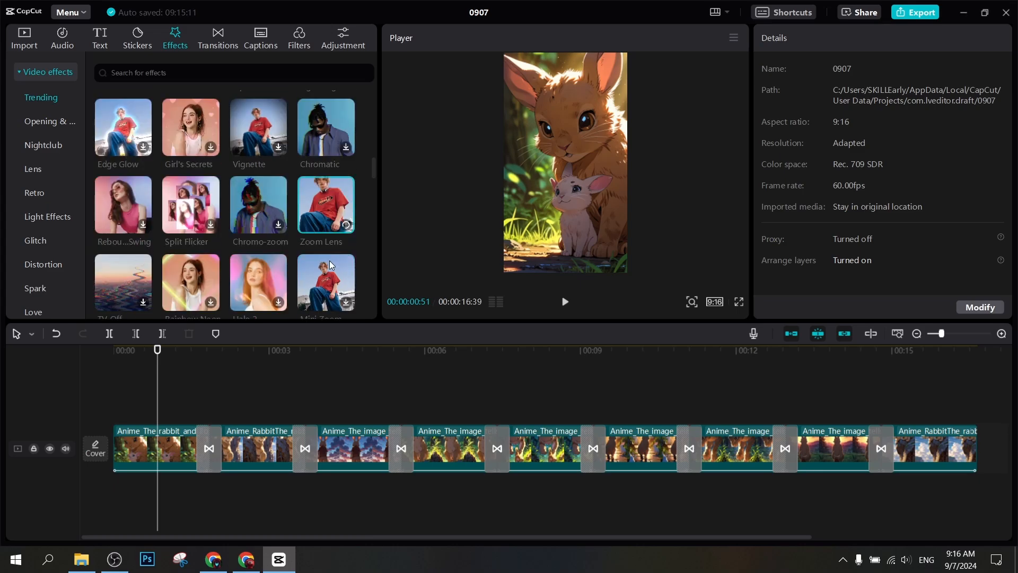
scroll(330, 265, down, 2)
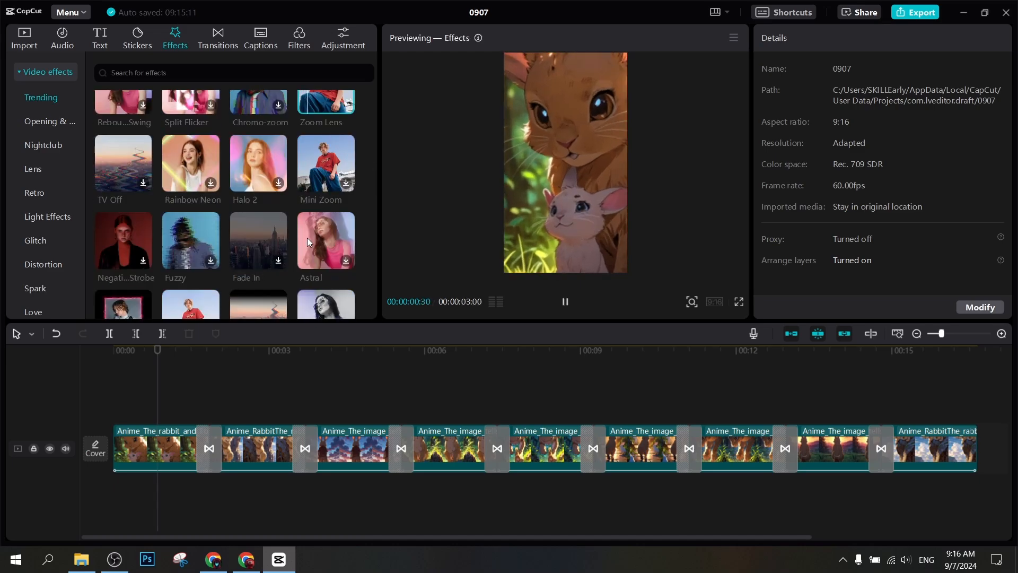
scroll(310, 201, up, 1)
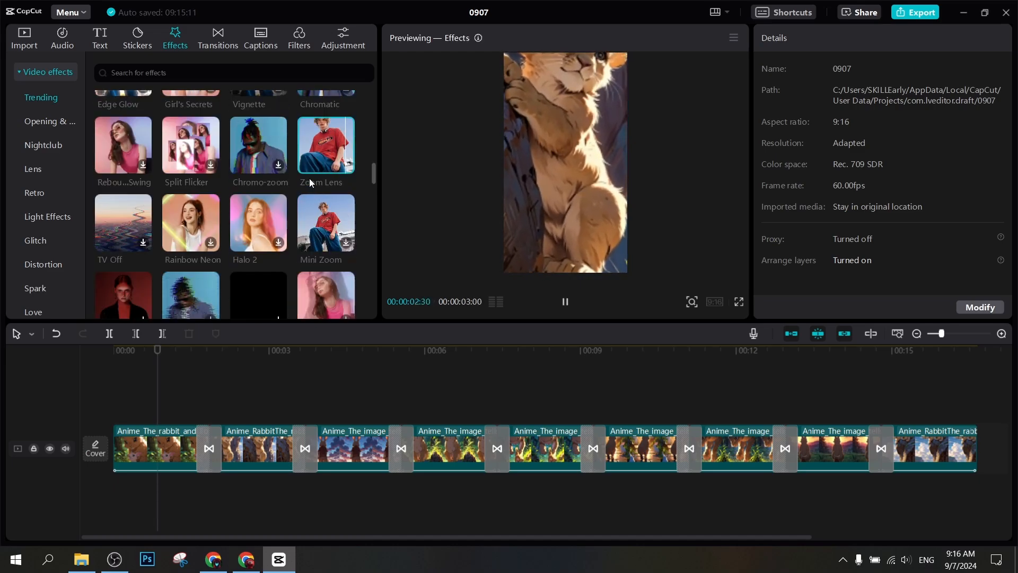
scroll(310, 183, down, 3)
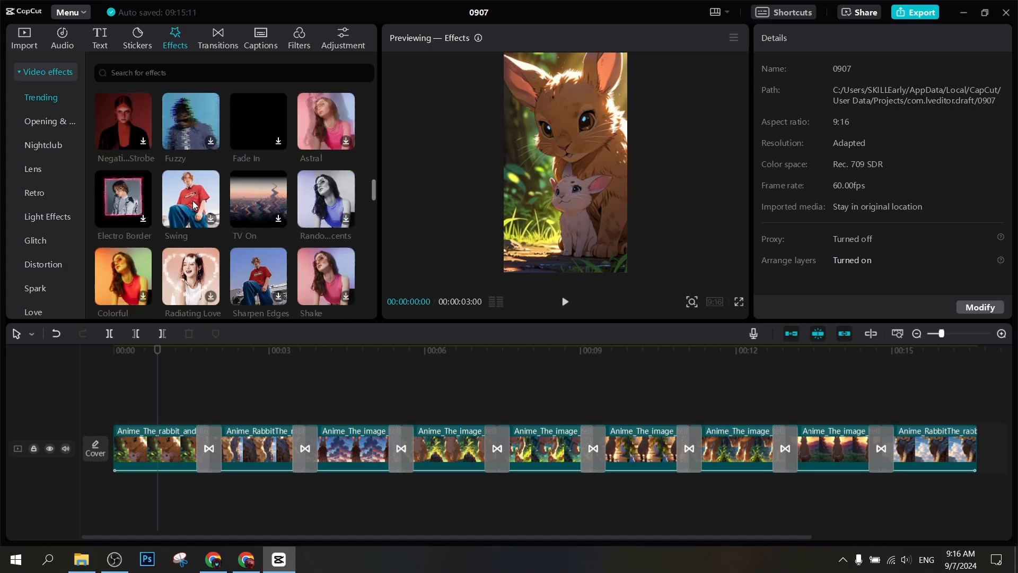
scroll(195, 205, down, 3)
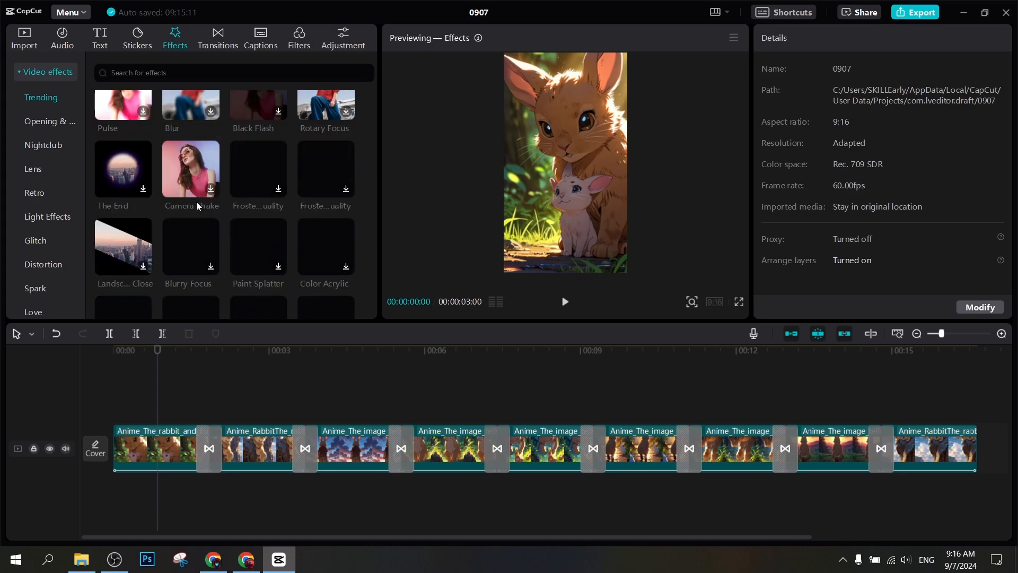
Play the timeline through the transition from the first image to the second.
click(154, 409)
key(space)
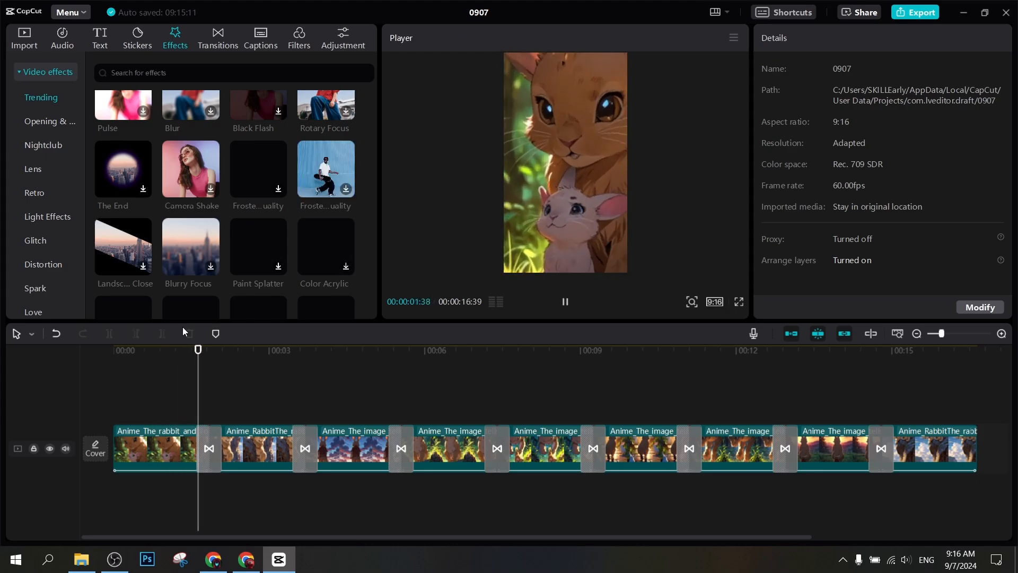
key(space)
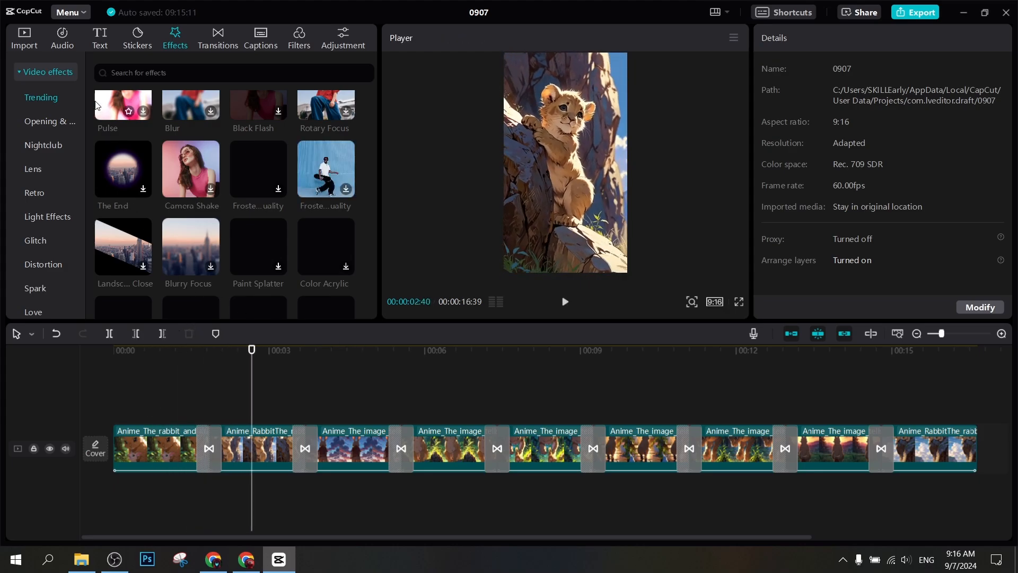
Add the imported Amazing Grace MP3 as an audio track beneath the images, starting at the beginning of the timeline.
click(25, 38)
drag(222, 172, 329, 494)
click(447, 498)
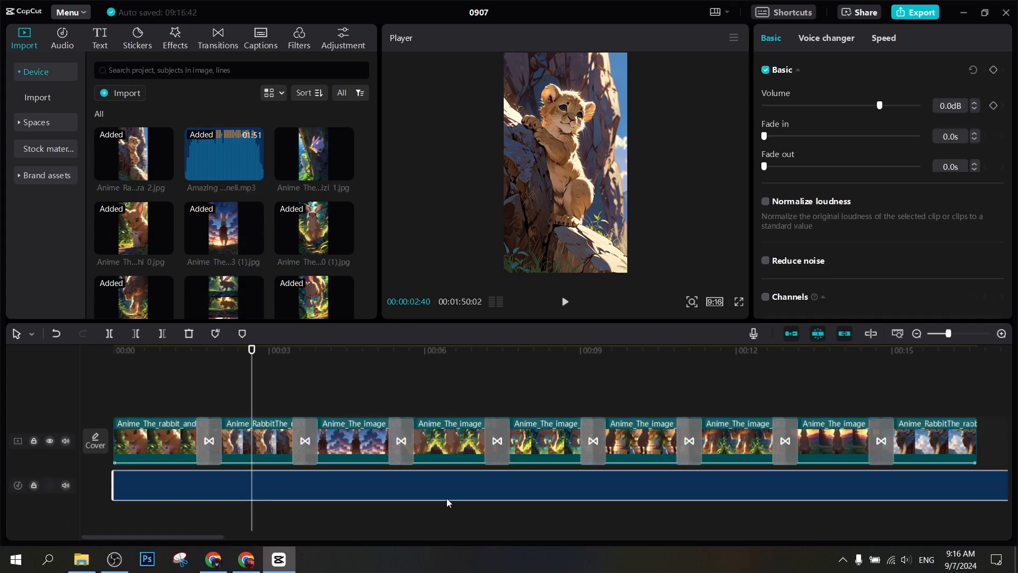
Play several sections of the first seven images to check how the music fits them.
click(325, 515)
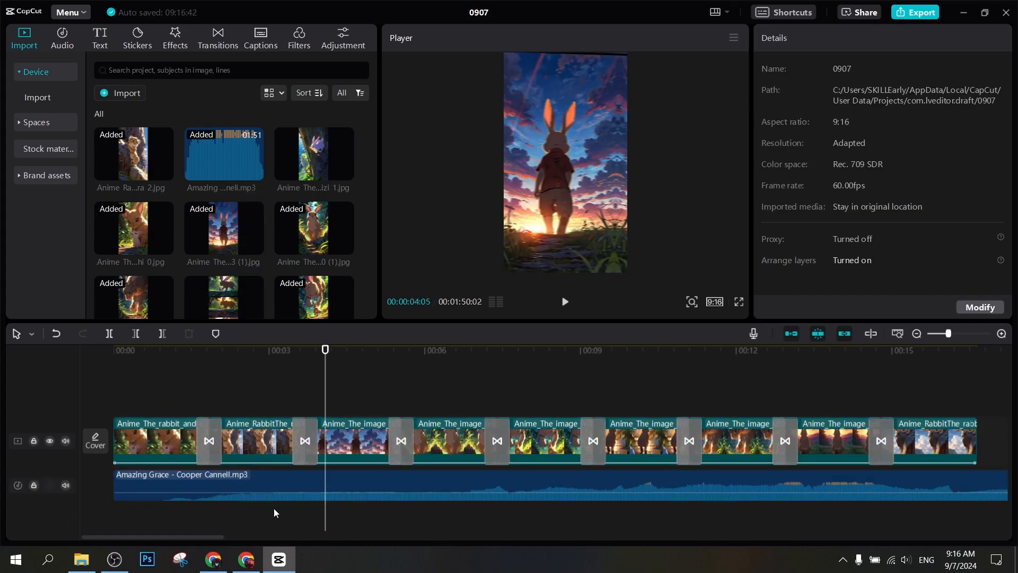
key(space)
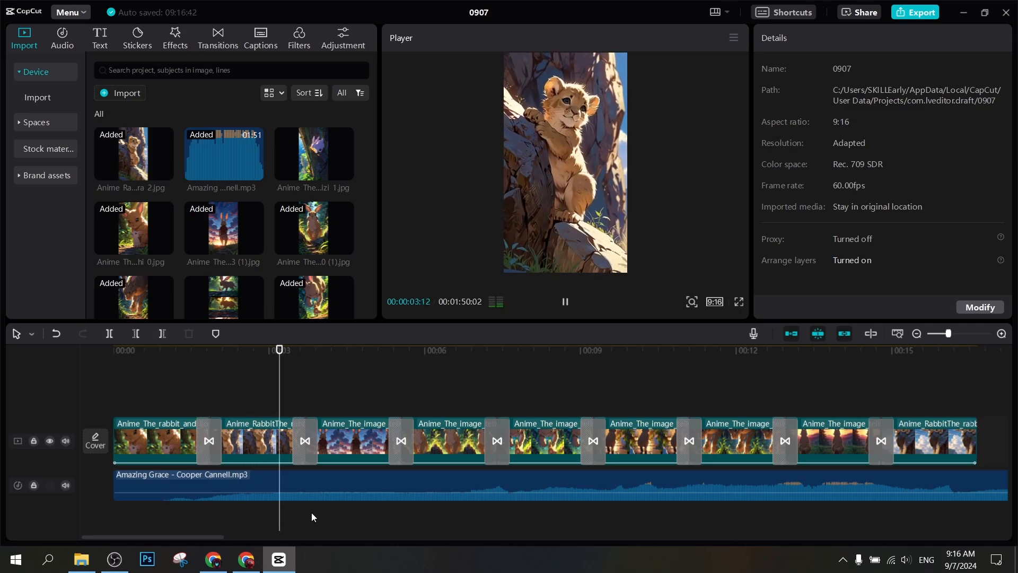
key(space)
key(space)
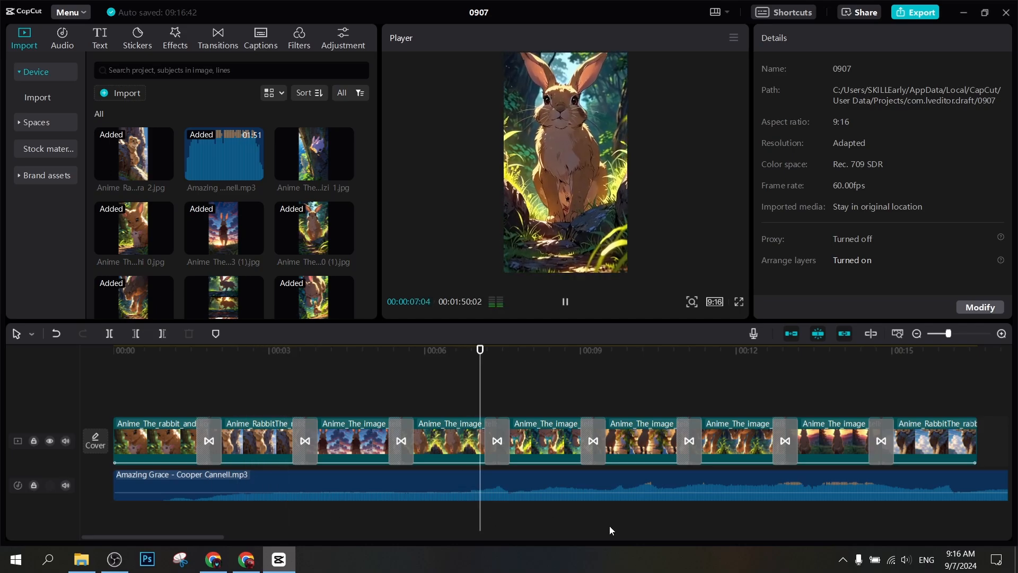
key(space)
click(619, 515)
key(space)
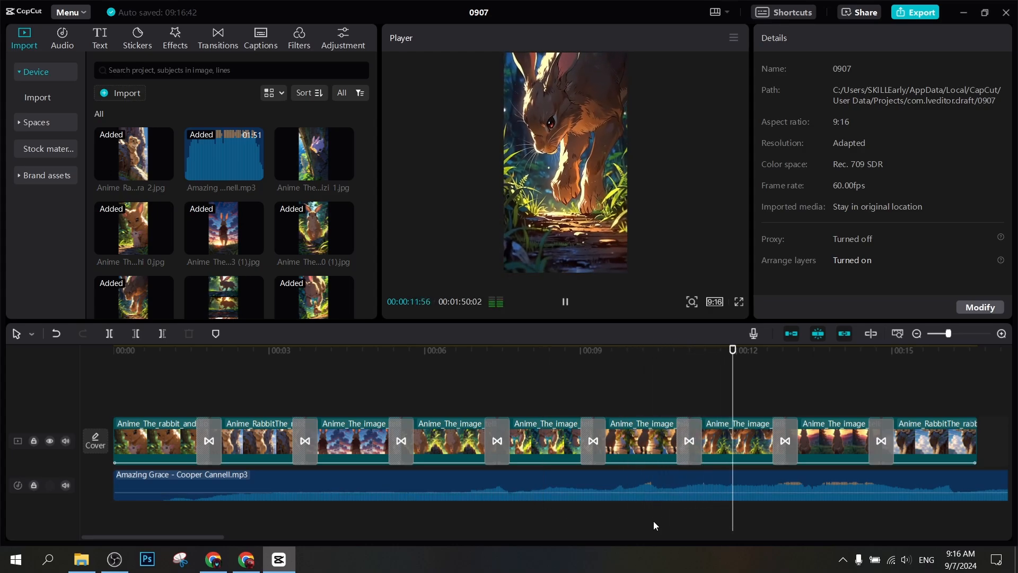
key(space)
Play the closing images through to the end of the picture track with the music.
scroll(375, 526, down, 4)
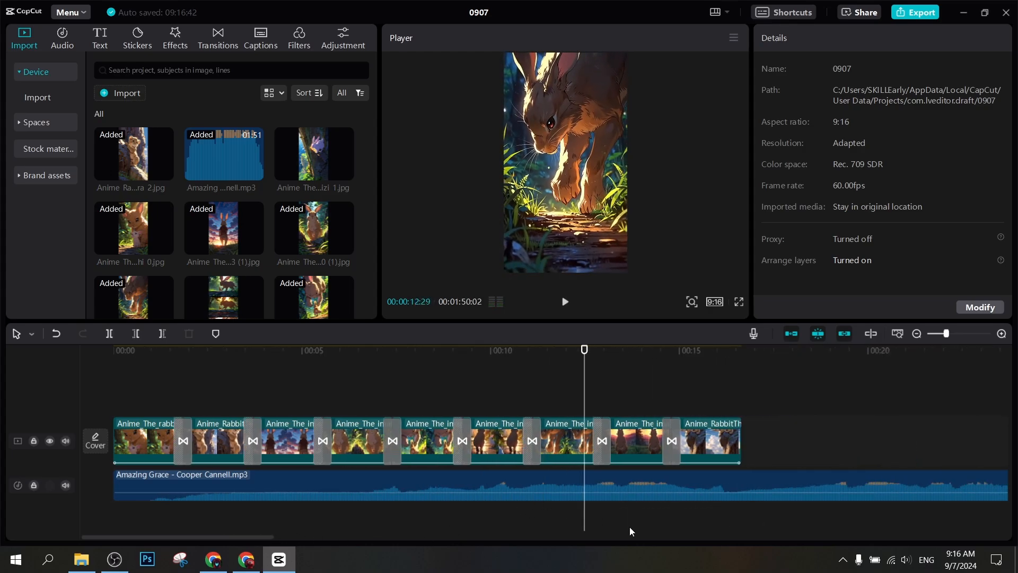
key(space)
click(714, 521)
key(space)
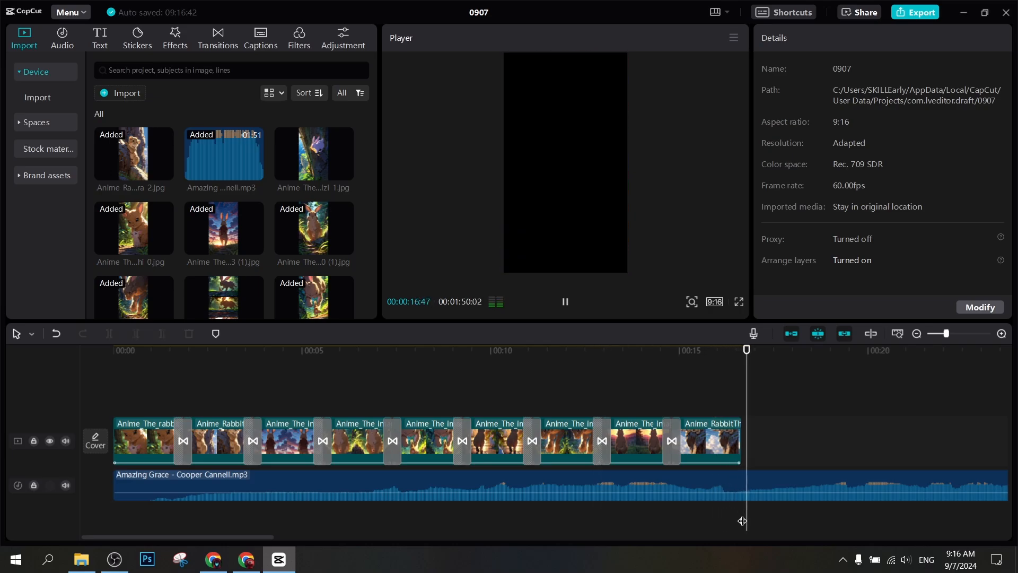
key(space)
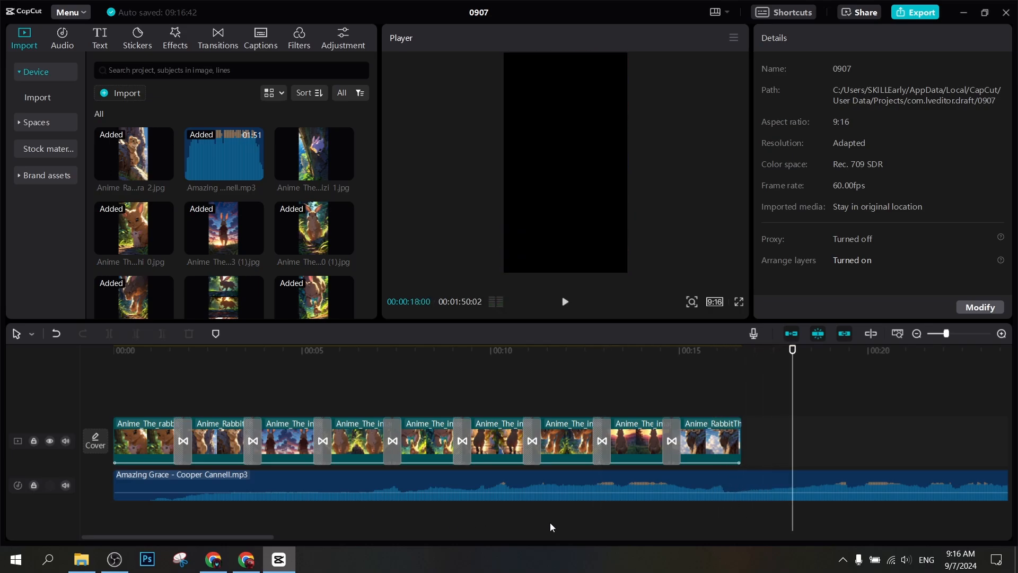
Split the music track at 00:00:17:49, just past the last image, and select its first part.
key(space)
scroll(556, 523, down, 3)
key(space)
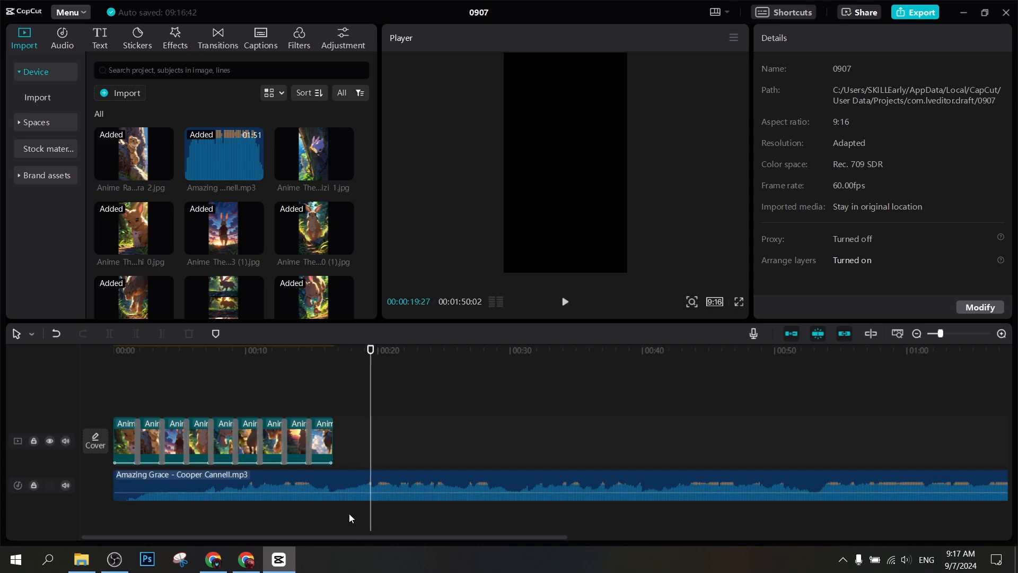
click(349, 519)
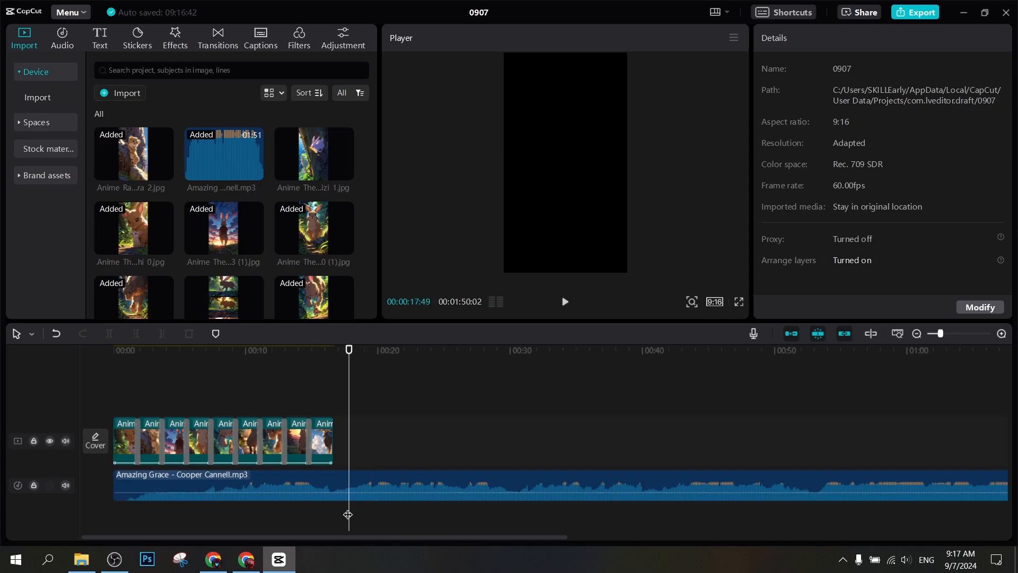
key(ctrl+b)
click(340, 490)
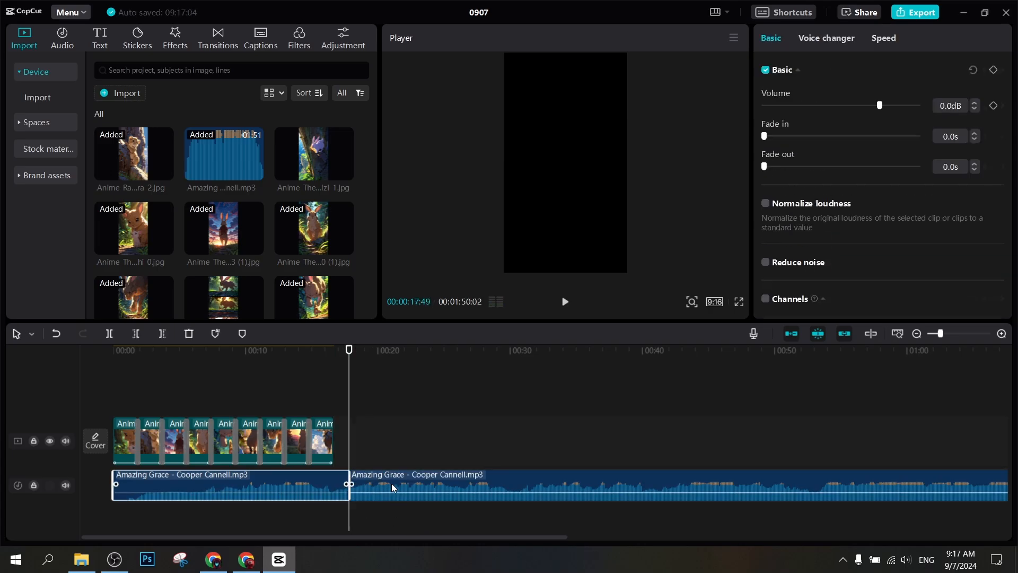
Delete the selected first part of the music and line the remaining part up with the start of the timeline.
key(Delete)
click(351, 486)
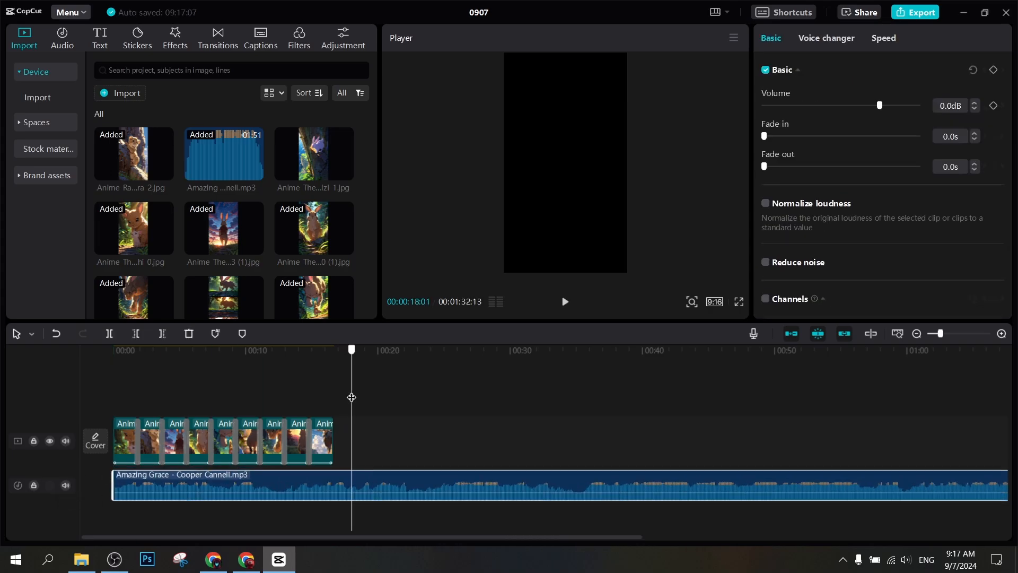
drag(352, 398, 101, 492)
Split the music track at 00:00:35:44, delete the part before the cut, and place the remainder at the start of the timeline.
click(585, 488)
key(a)
click(548, 487)
key(Delete)
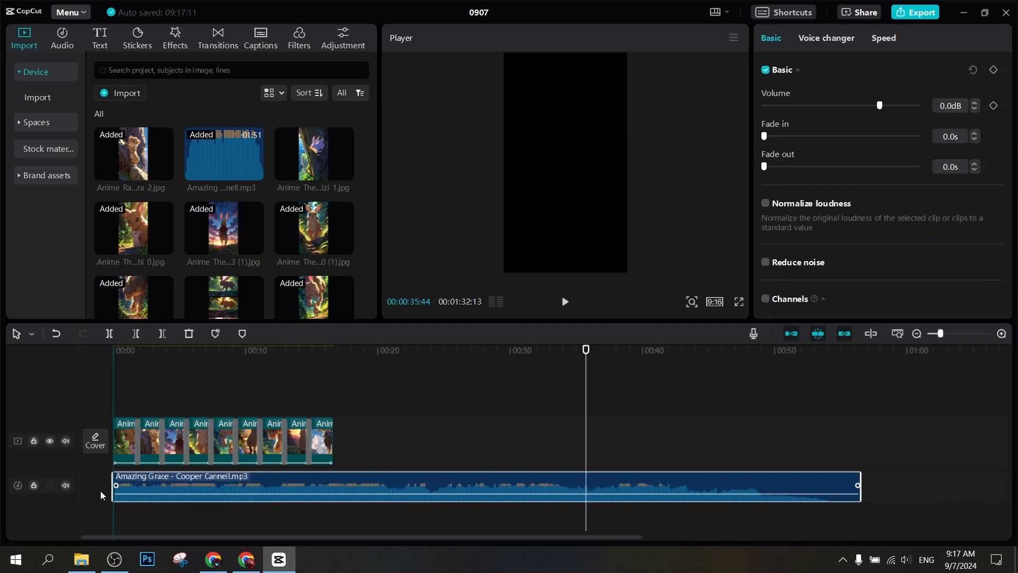
Play the opening images from near the start of the timeline to check the new section of music.
click(186, 402)
drag(186, 402, 52, 418)
key(space)
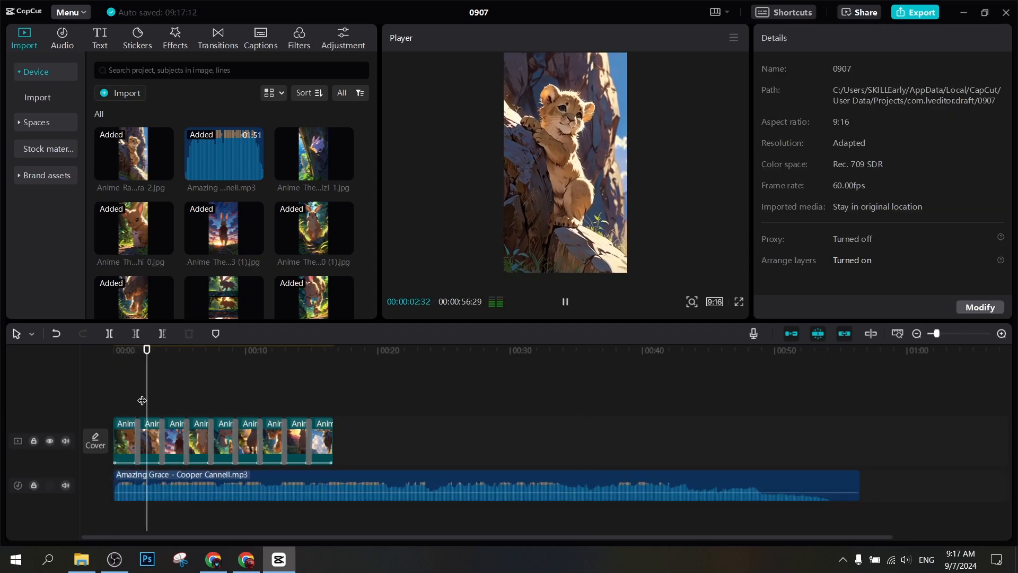
Split the music track at 00:00:16:39, where the last image ends, and delete the part after the cut.
drag(155, 397, 332, 464)
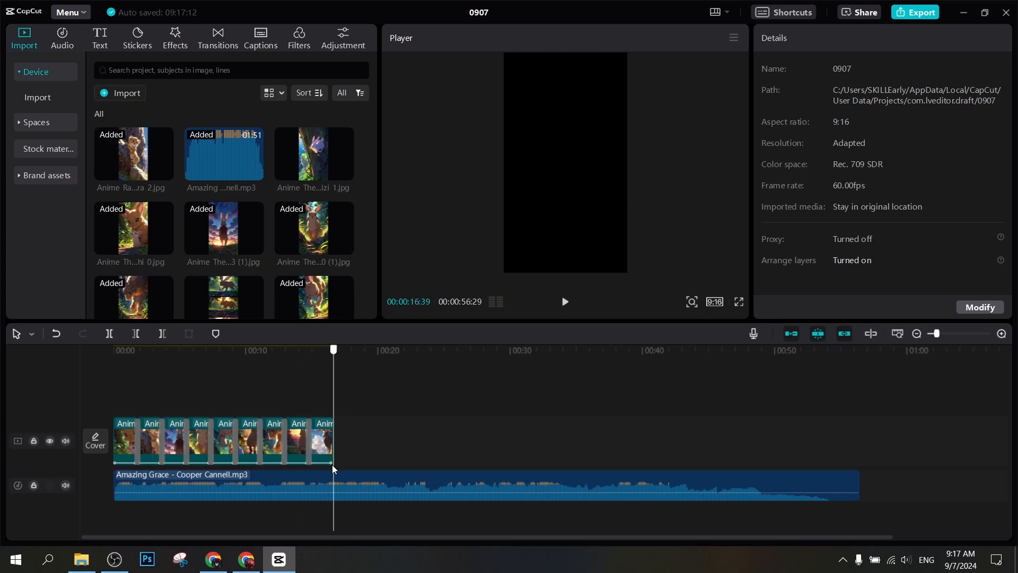
click(337, 496)
key(a)
click(373, 487)
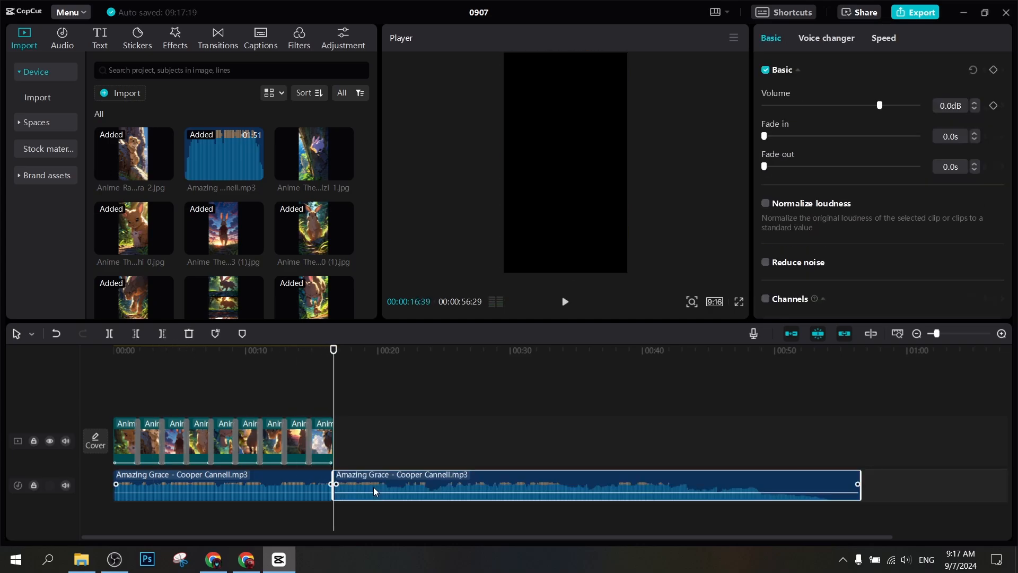
key(Delete)
Play the second and third images with the trimmed music to check how they fit together.
scroll(353, 485, up, 3)
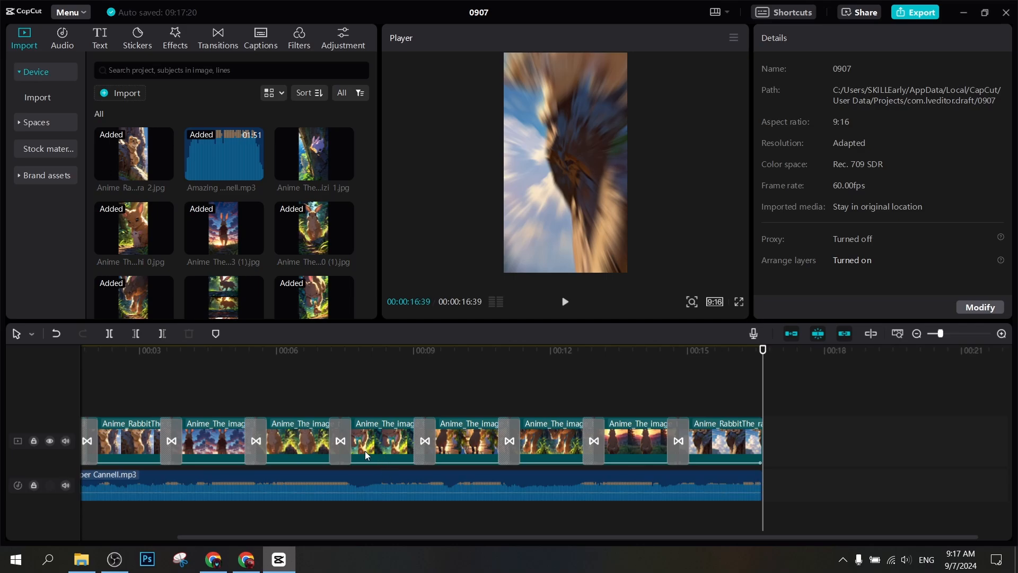
drag(284, 535, 207, 536)
click(175, 398)
scroll(175, 403, up, 2)
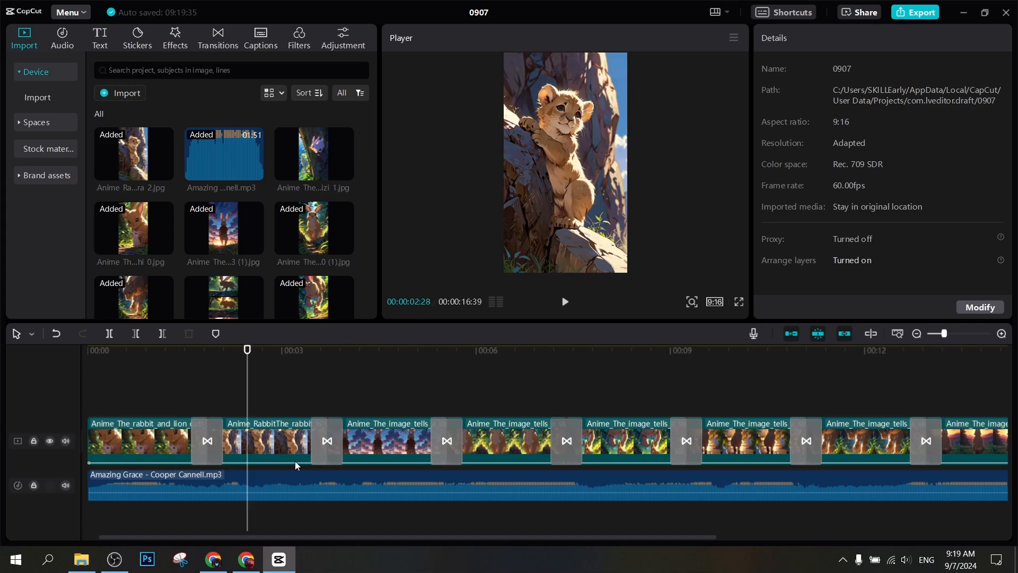
click(301, 464)
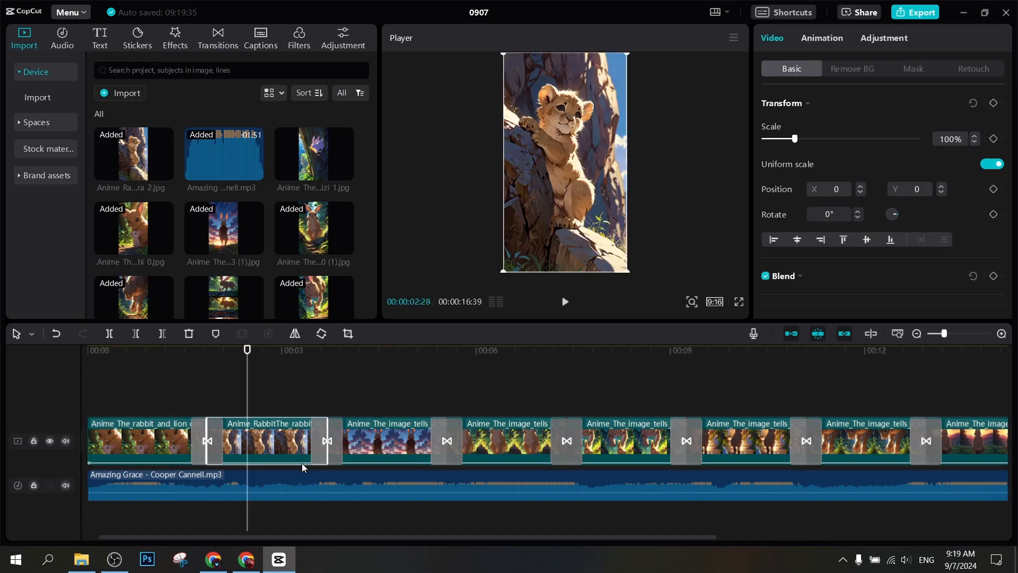
key(space)
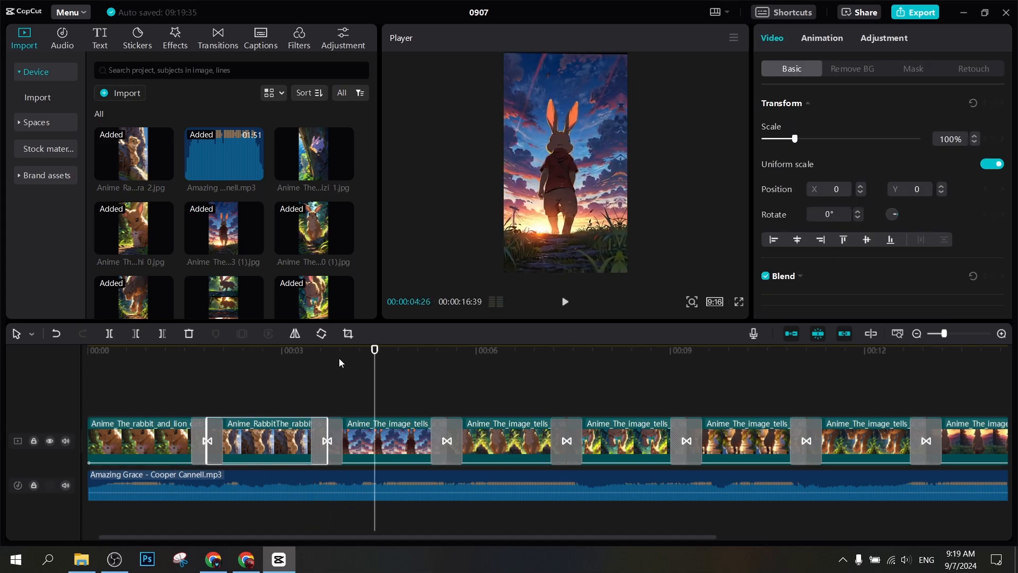